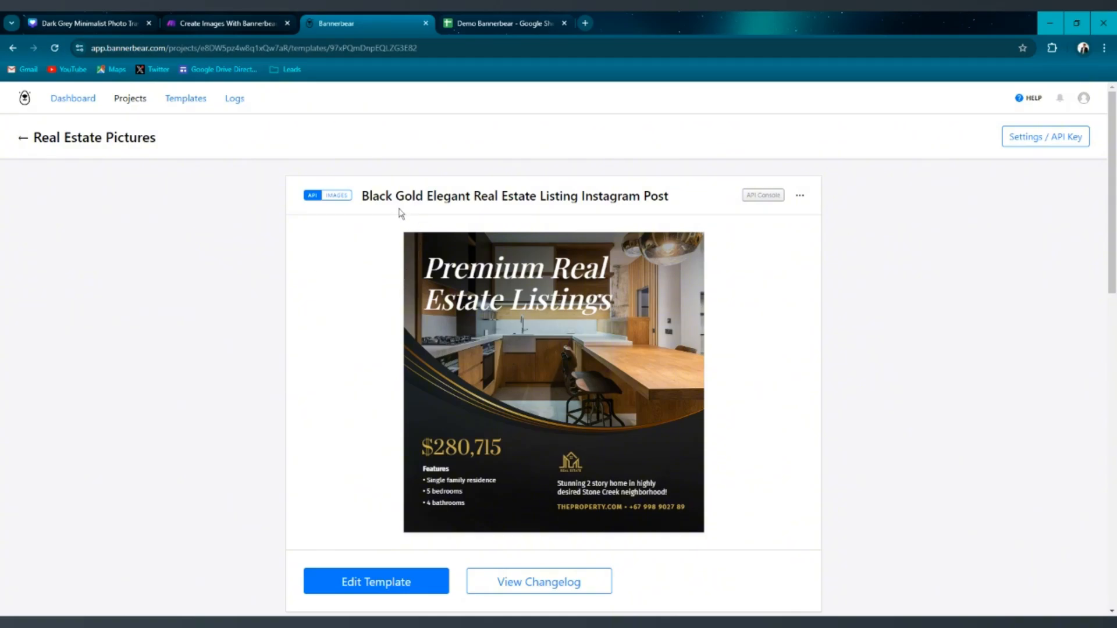
Review the open Make scenario, Bannerbear template and Google Sheet tabs.
{"action": "left_click", "coordinate": [252, 22]}
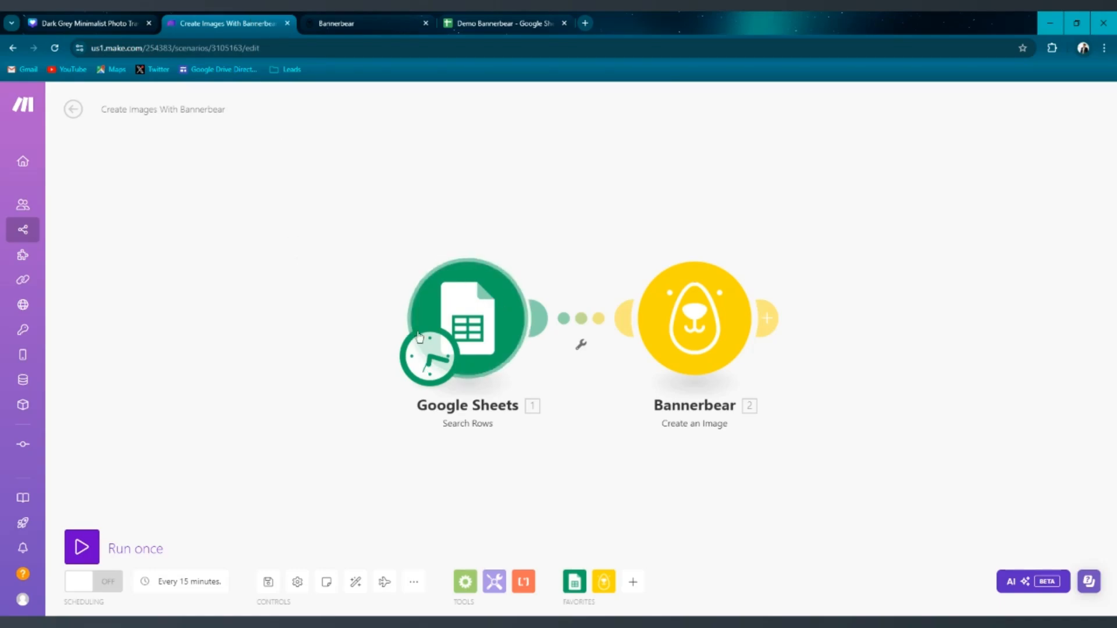
{"action": "left_click", "coordinate": [512, 17]}
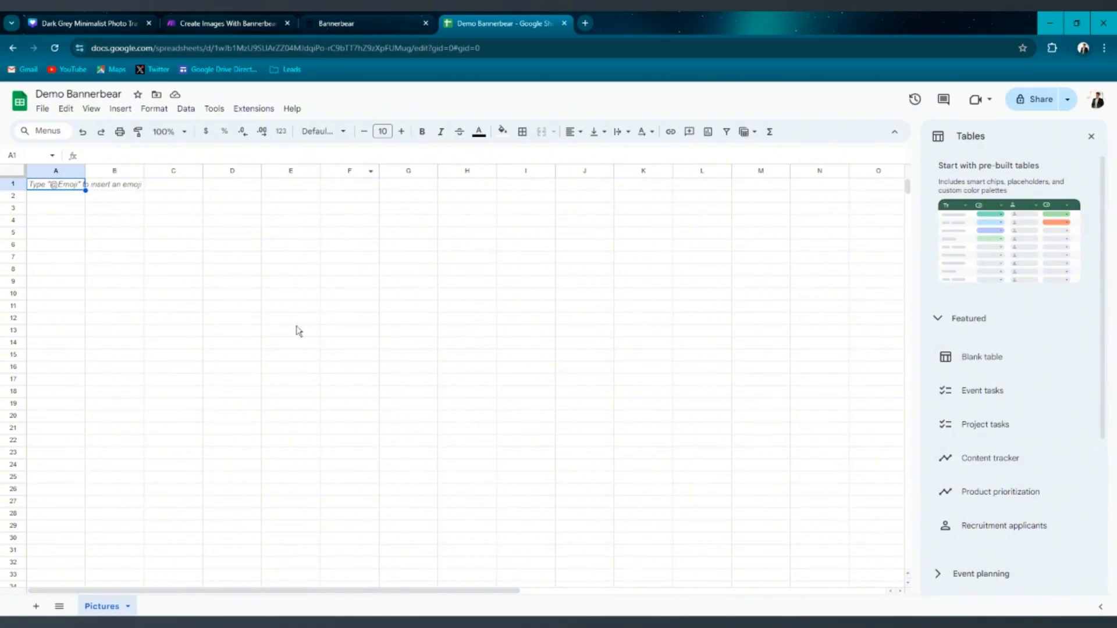
{"action": "left_click", "coordinate": [234, 26]}
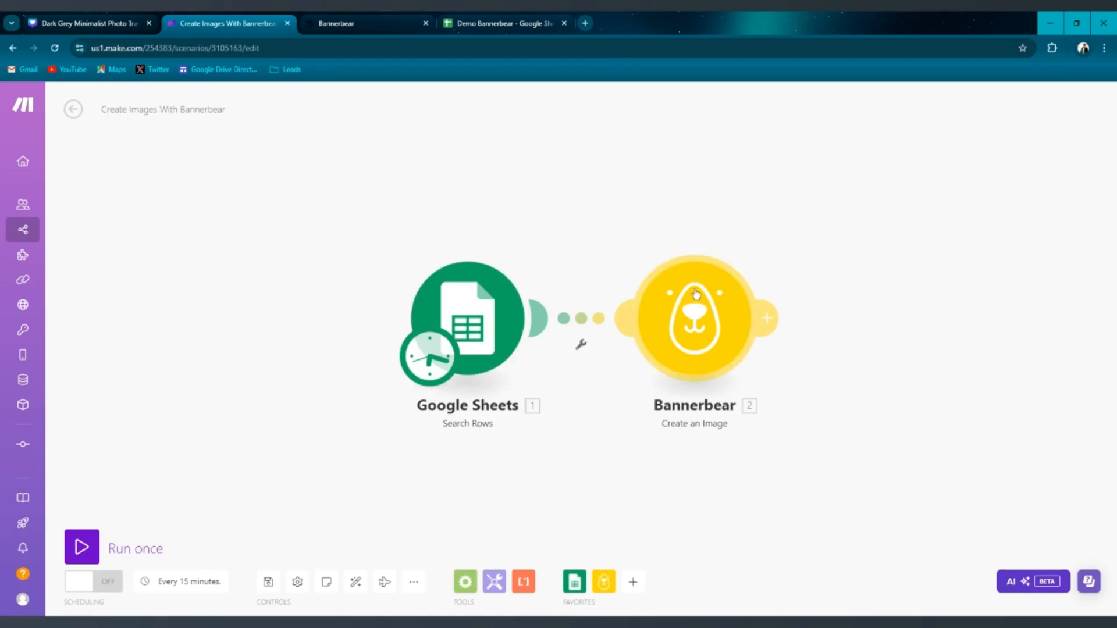
{"action": "left_click", "coordinate": [363, 30]}
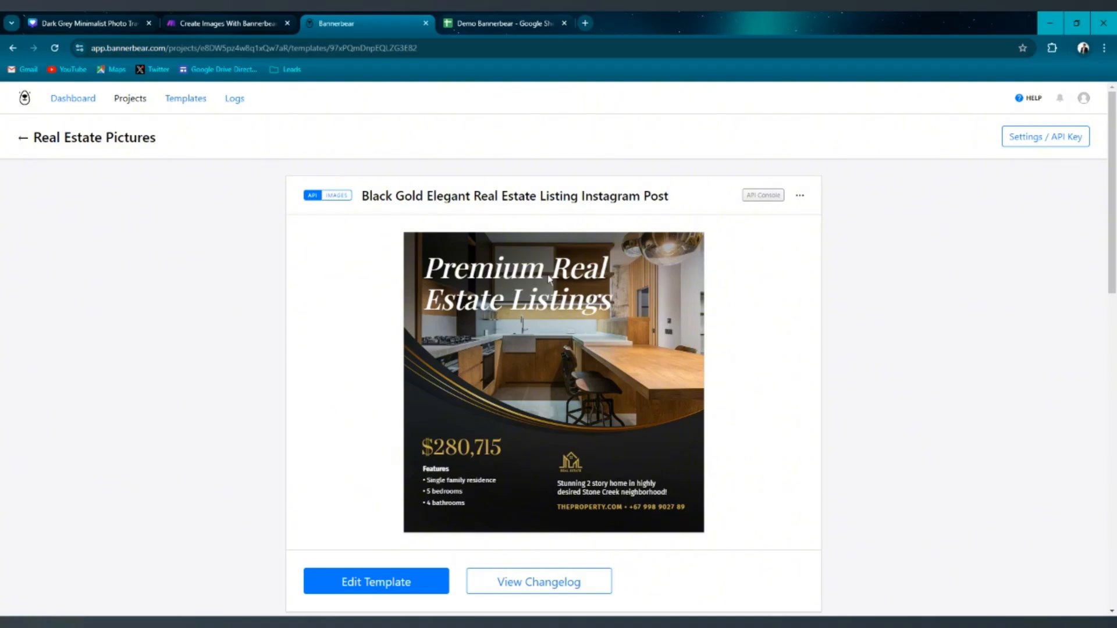
{"action": "left_click", "coordinate": [221, 18]}
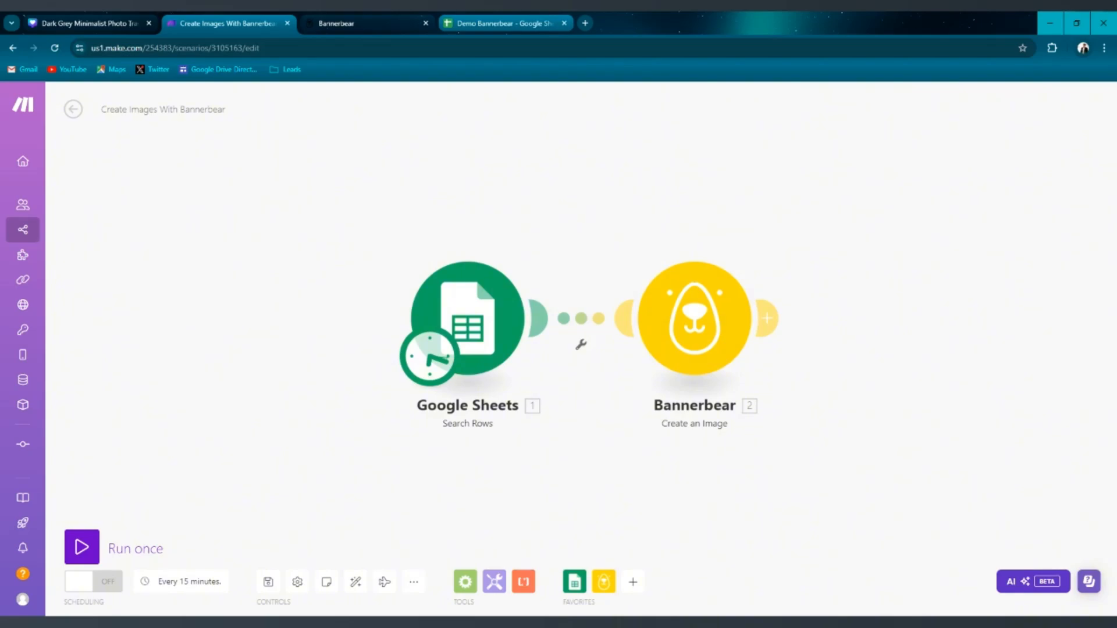
{"action": "left_click", "coordinate": [526, 20]}
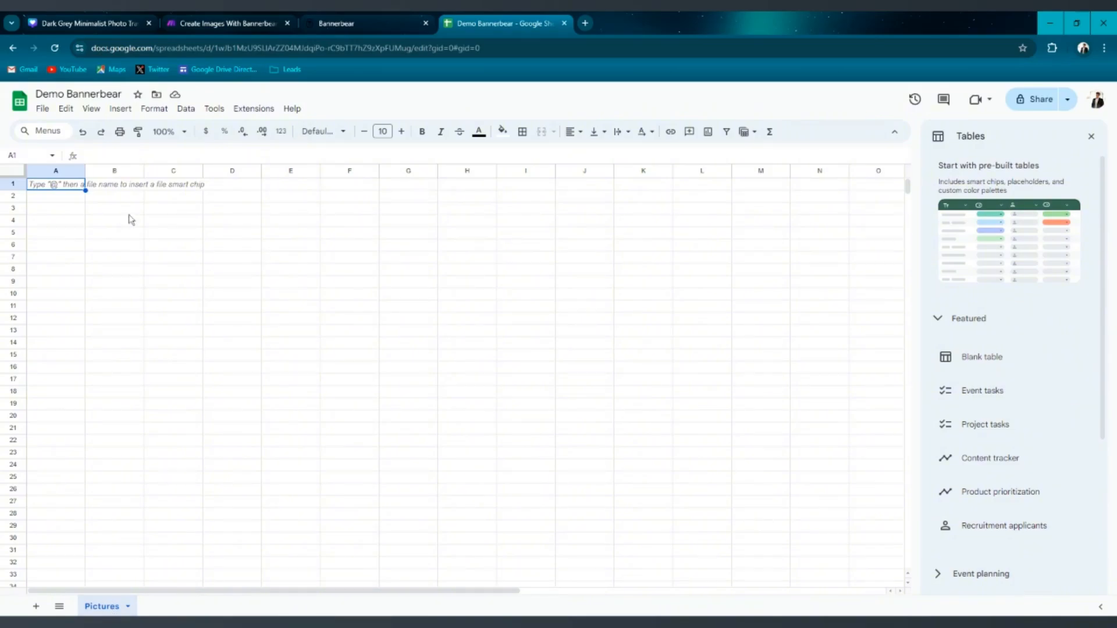
Fill cells A1 to J1 with a light purple background.
{"action": "left_click", "coordinate": [227, 221]}
{"action": "left_click_drag", "start_coordinate": [73, 186], "coordinate": [568, 194]}
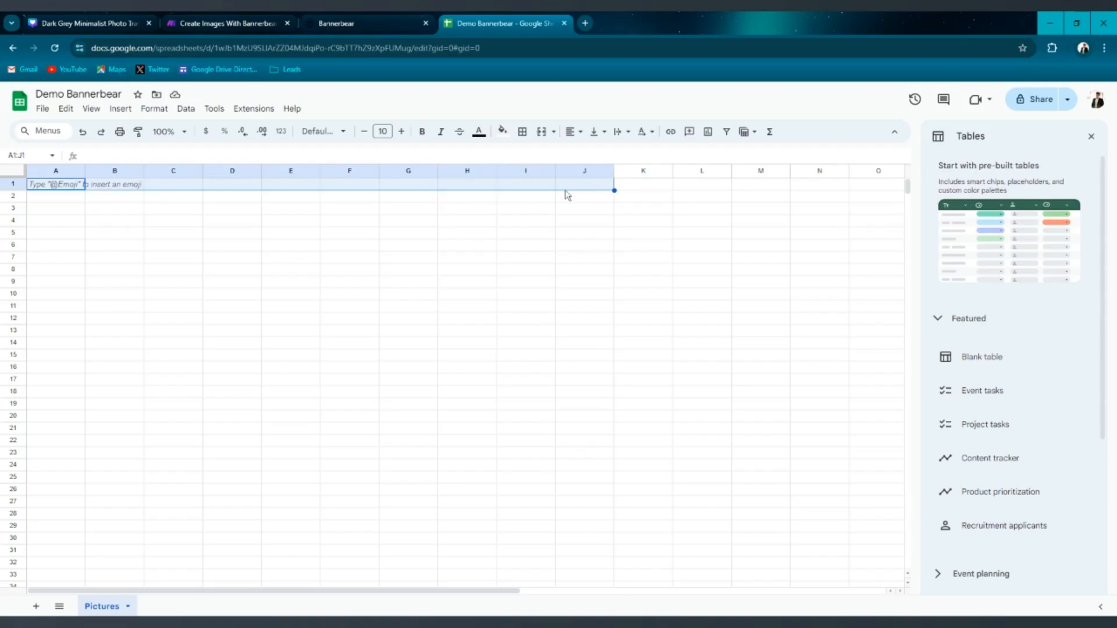
{"action": "left_click", "coordinate": [502, 131]}
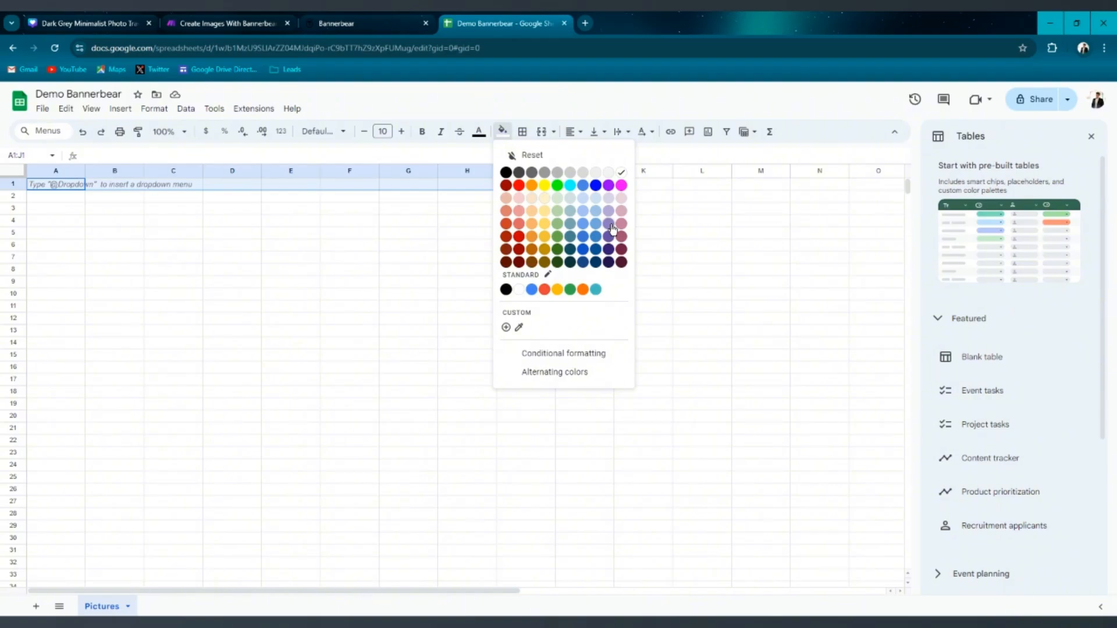
{"action": "left_click", "coordinate": [611, 228]}
{"action": "left_click", "coordinate": [357, 235]}
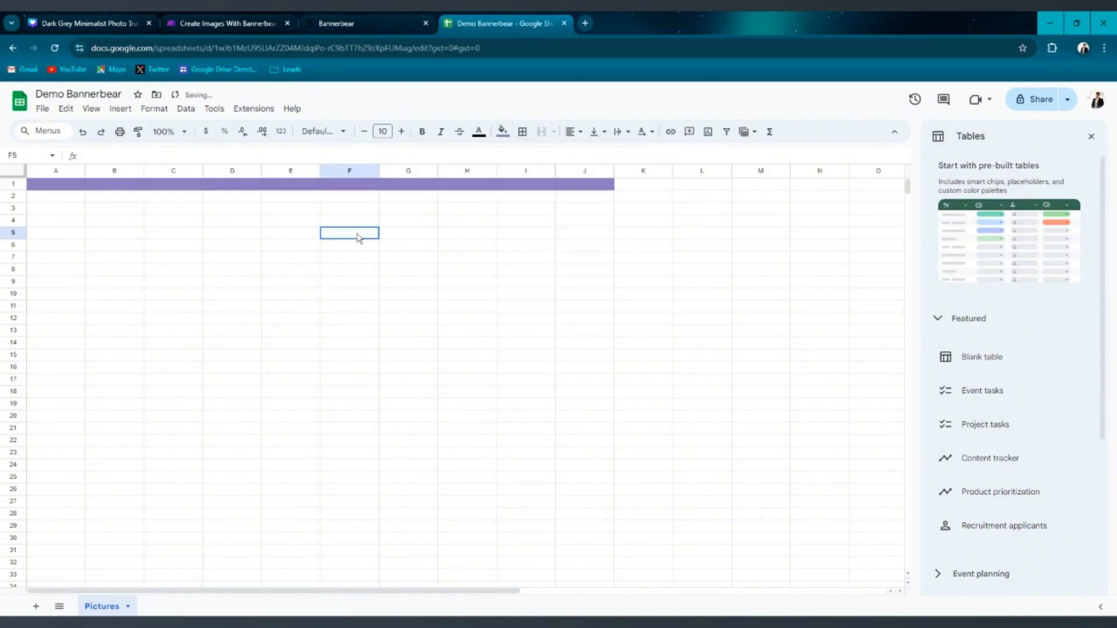
Enter the header Templates in cell A1.
{"action": "left_click", "coordinate": [66, 187]}
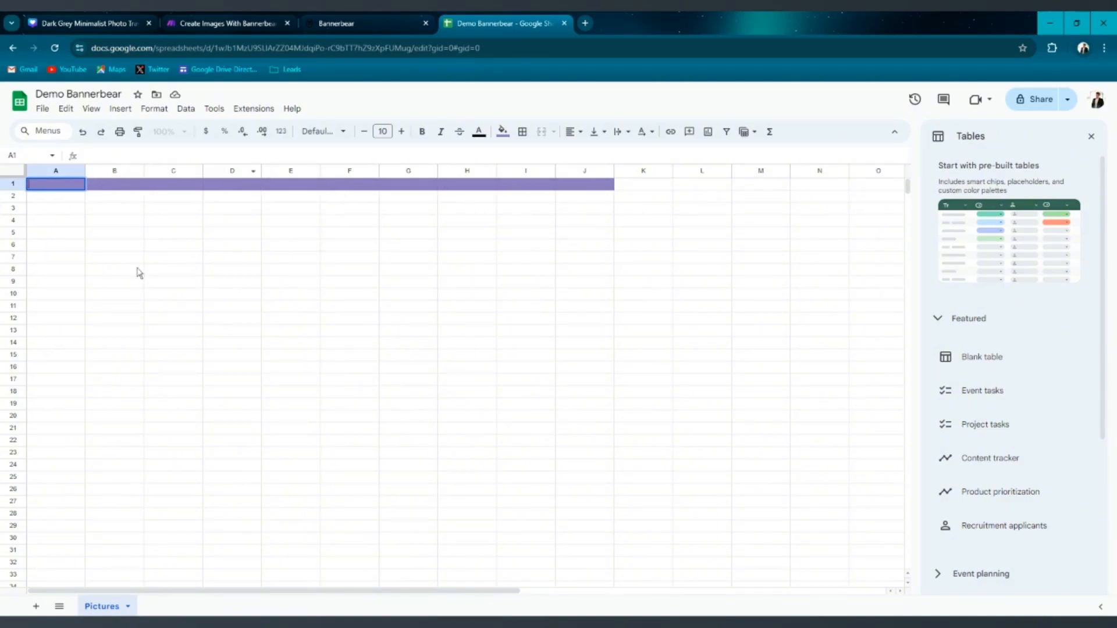
{"action": "left_click", "coordinate": [57, 209]}
{"action": "left_click", "coordinate": [66, 187]}
{"action": "type", "text": "Templates"}
{"action": "left_click", "coordinate": [78, 199]}
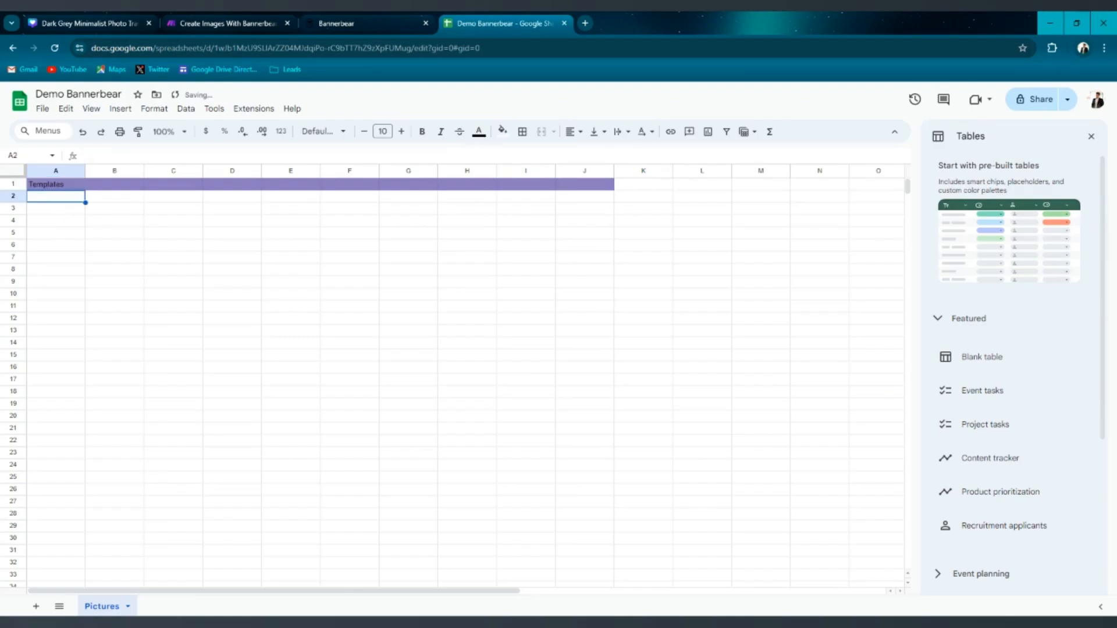
Insert a dropdown into cell A2.
{"action": "left_click", "coordinate": [129, 110]}
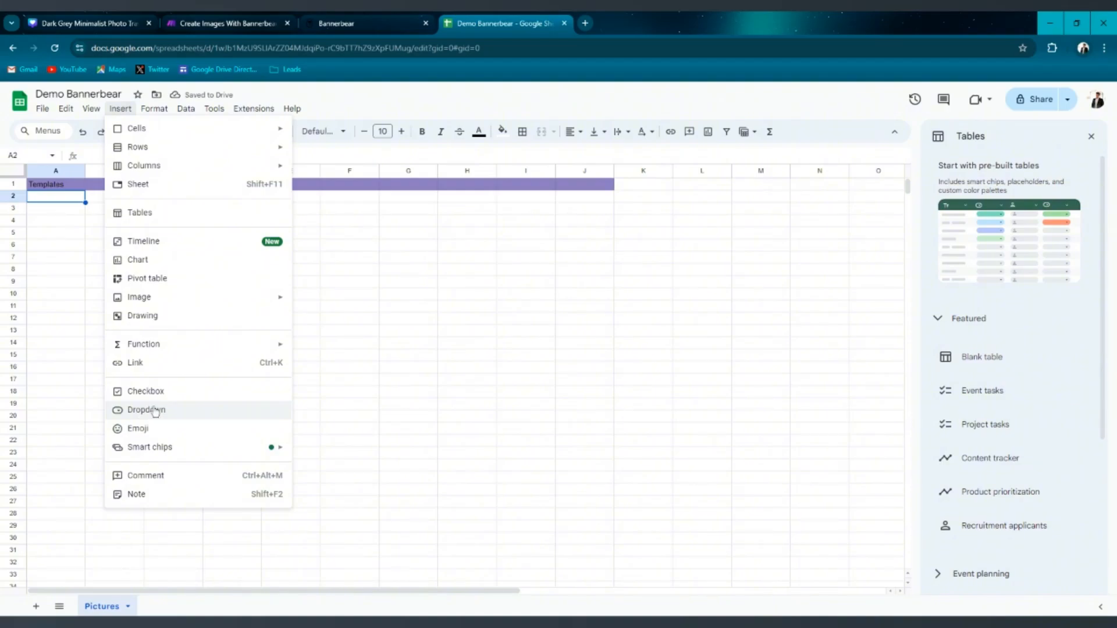
{"action": "left_click", "coordinate": [156, 410]}
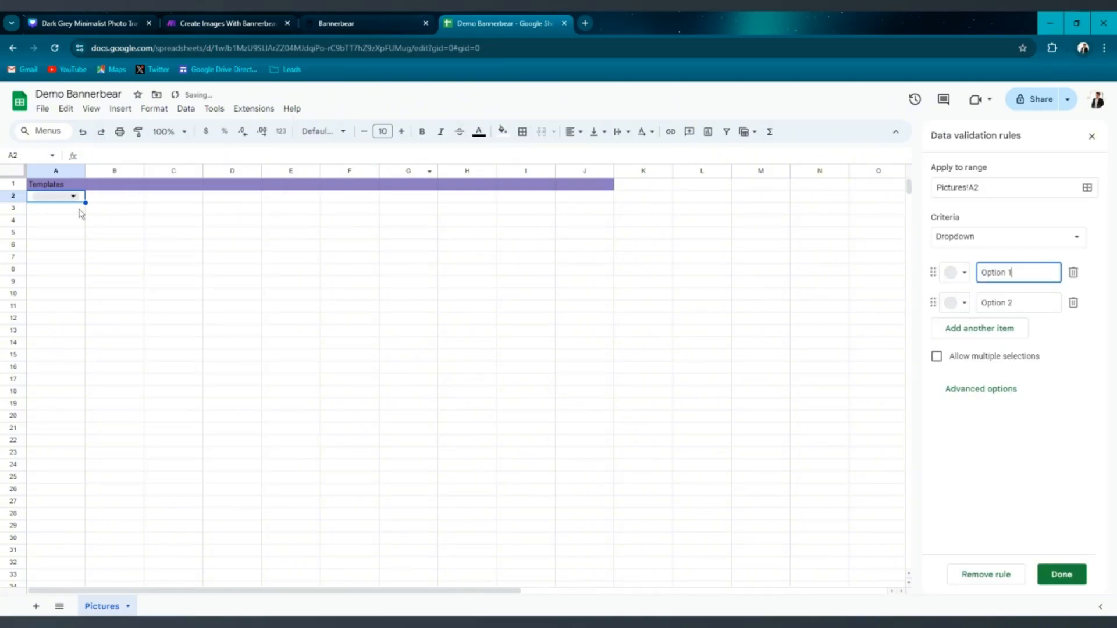
Rename the A1 header to Picture type and widen column A.
{"action": "left_click", "coordinate": [67, 185]}
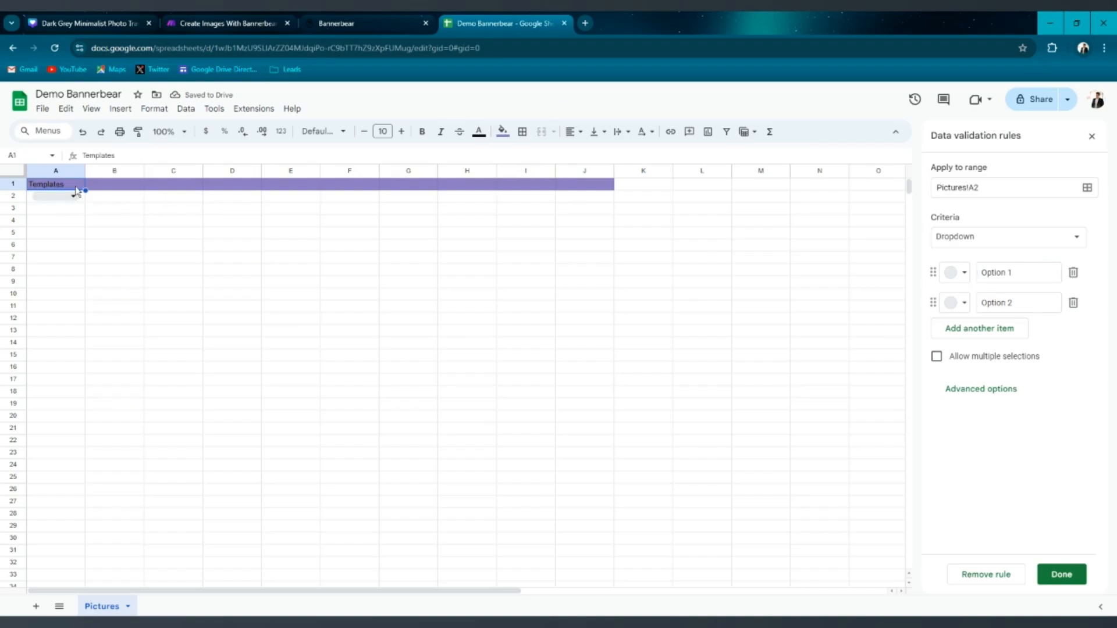
{"action": "double_click", "coordinate": [76, 189]}
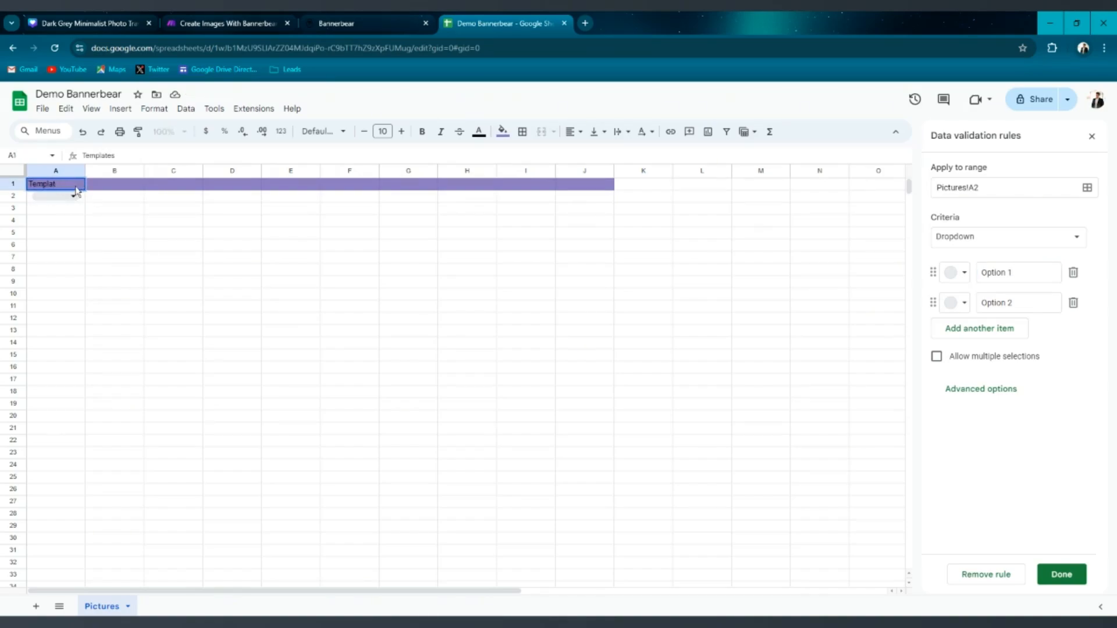
{"action": "key", "text": "BackSpace"}
{"action": "key", "text": "BackSpace"}
{"action": "key", "text": "BackSpace"}
{"action": "key", "text": "BackSpace"}
{"action": "key", "text": "BackSpace"}
{"action": "key", "text": "BackSpace"}
{"action": "key", "text": "BackSpace"}
{"action": "type", "text": "Picture type"}
{"action": "left_click_drag", "start_coordinate": [86, 170], "coordinate": [149, 170]}
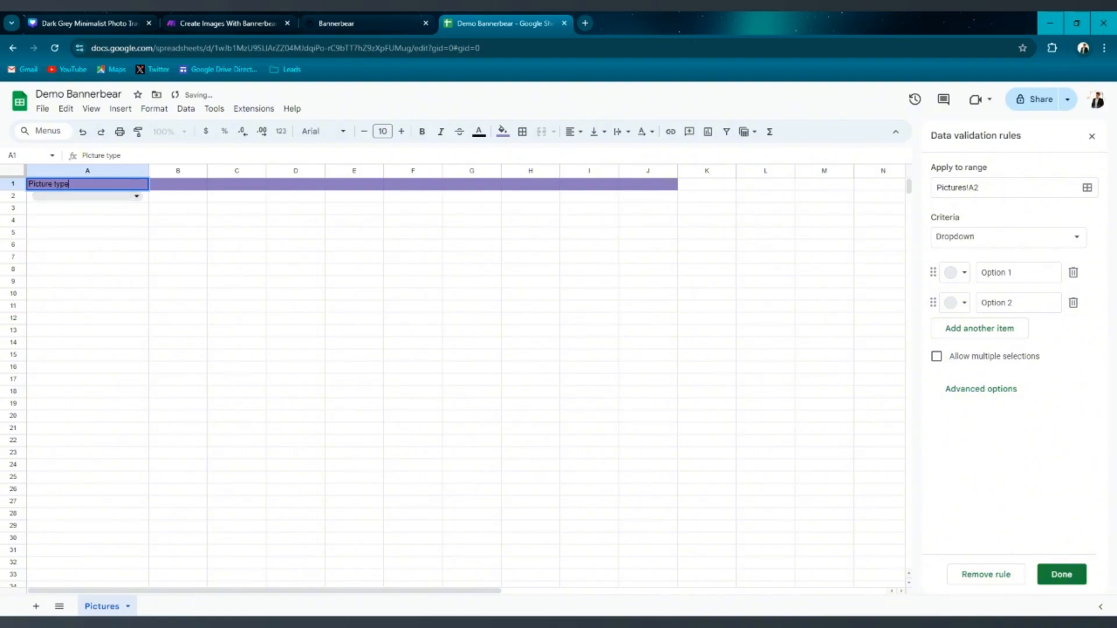
Replace the dropdown's two options with New listing and Open House.
{"action": "left_click", "coordinate": [137, 196]}
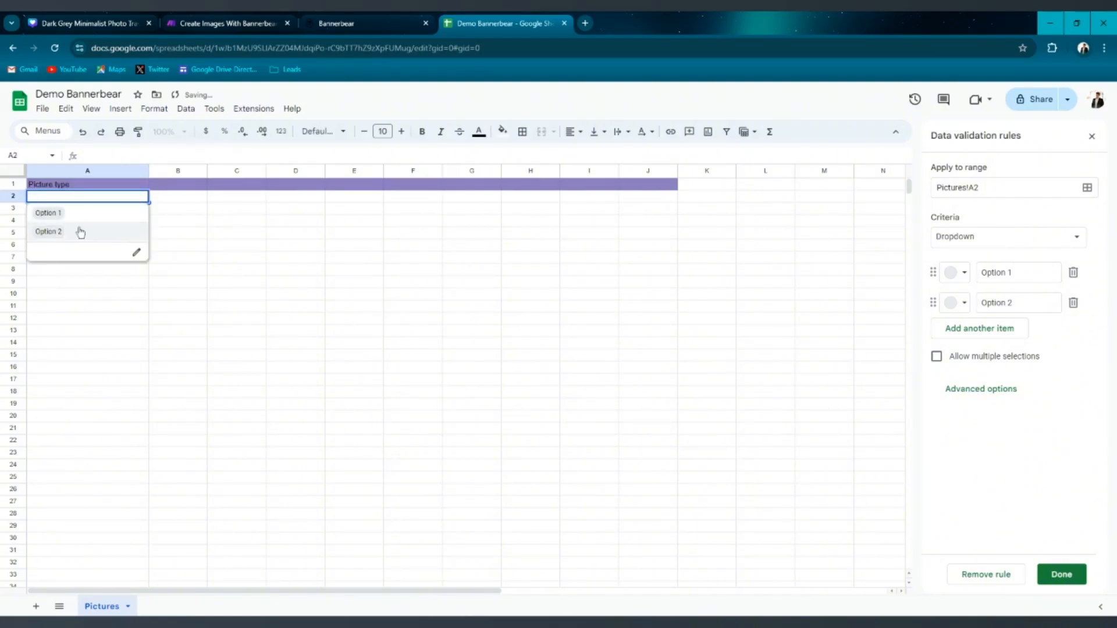
{"action": "left_click", "coordinate": [137, 255]}
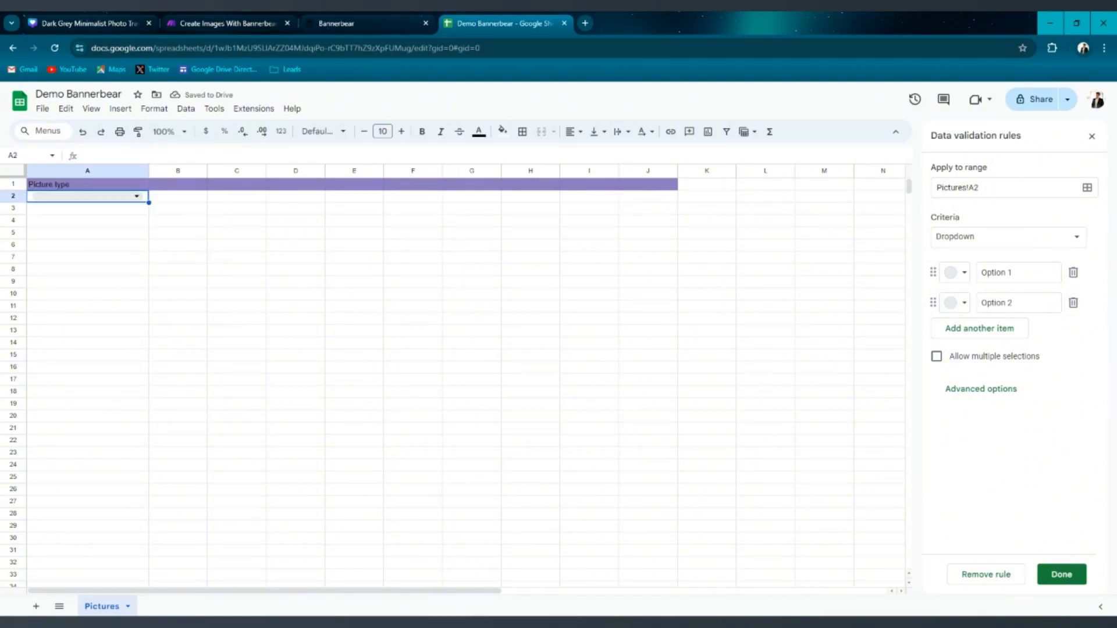
{"action": "left_click_drag", "start_coordinate": [1012, 272], "coordinate": [981, 272]}
{"action": "key", "text": "BackSpace"}
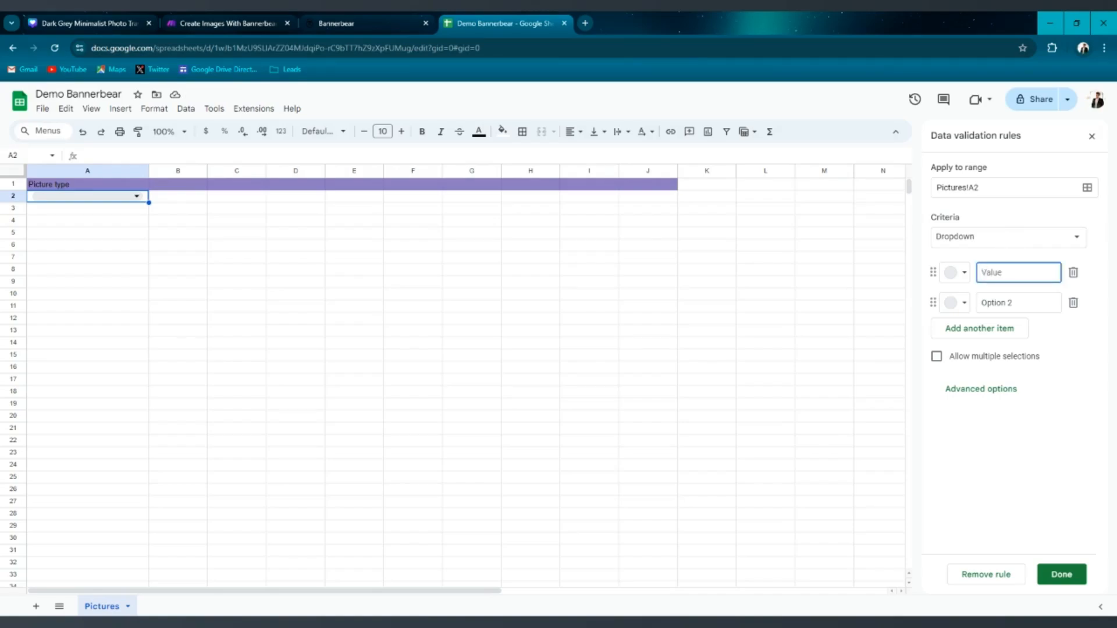
{"action": "type", "text": "New"}
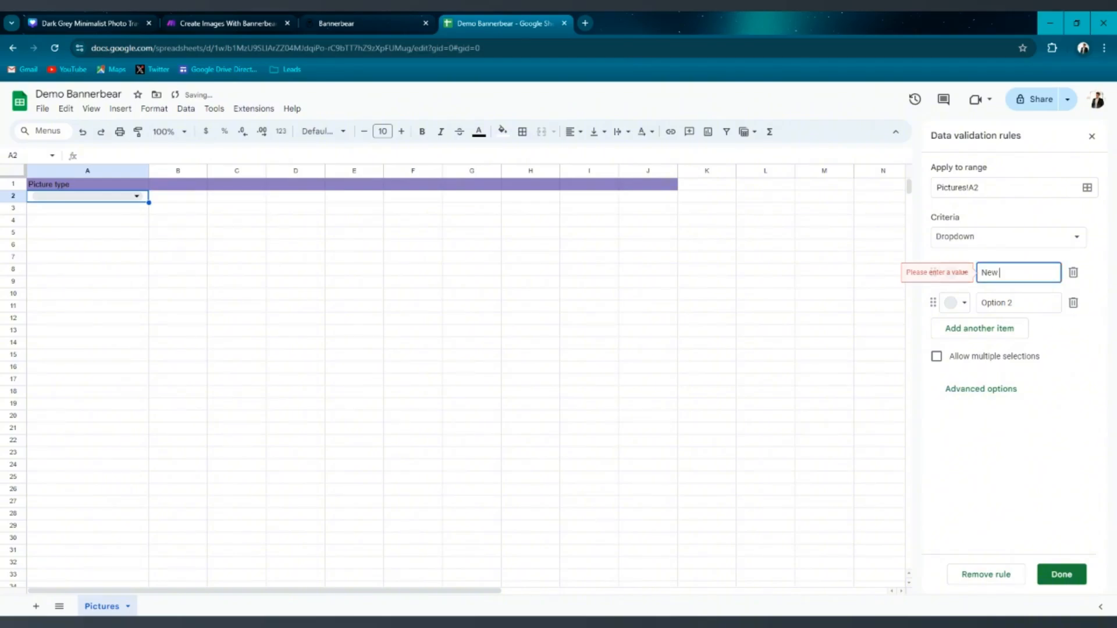
{"action": "type", "text": " listing"}
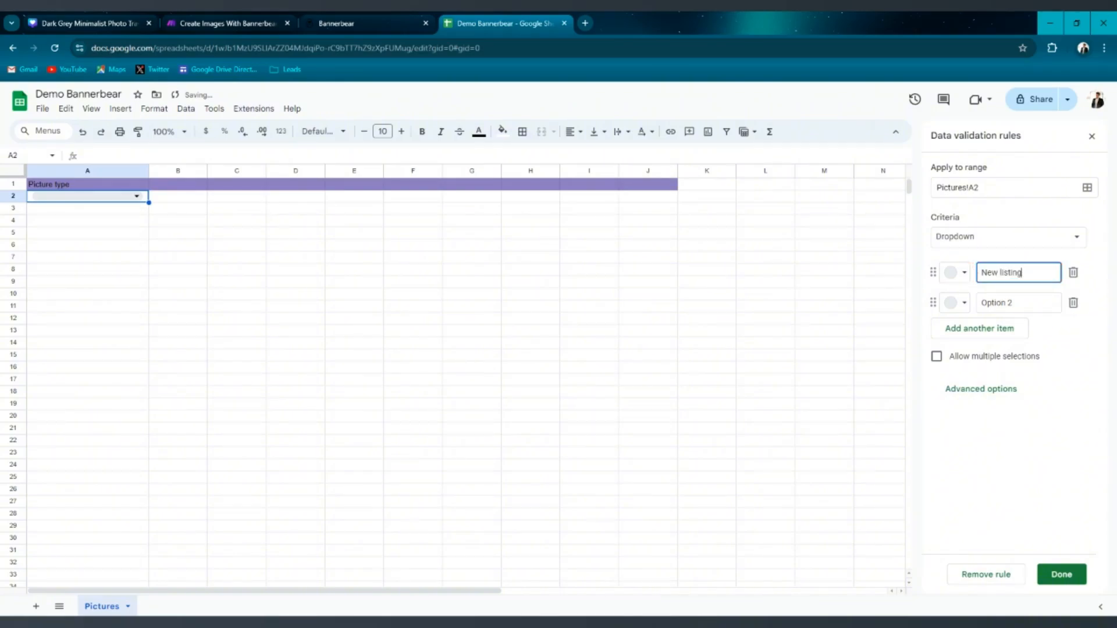
{"action": "key", "text": "Return"}
{"action": "key", "text": "BackSpace"}
{"action": "type", "text": "Open"}
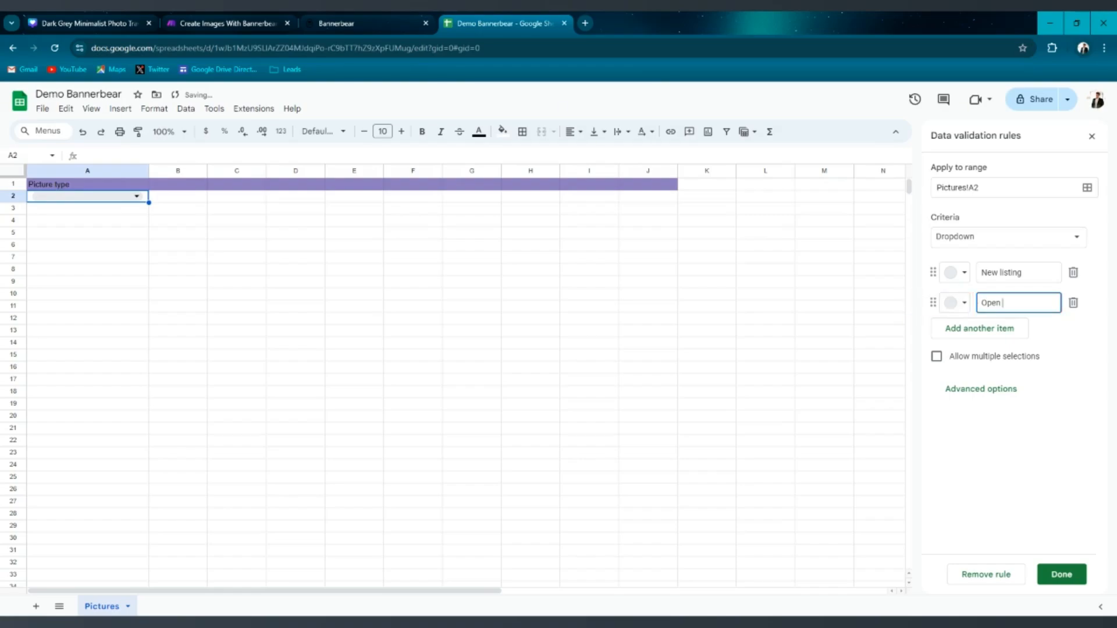
{"action": "type", "text": " ho"}
{"action": "key", "text": "BackSpace"}
{"action": "key", "text": "BackSpace"}
{"action": "type", "text": "Hopuuse"}
Color the New listing option dark green and Open House dark blue, then save the rule.
{"action": "left_click", "coordinate": [957, 272]}
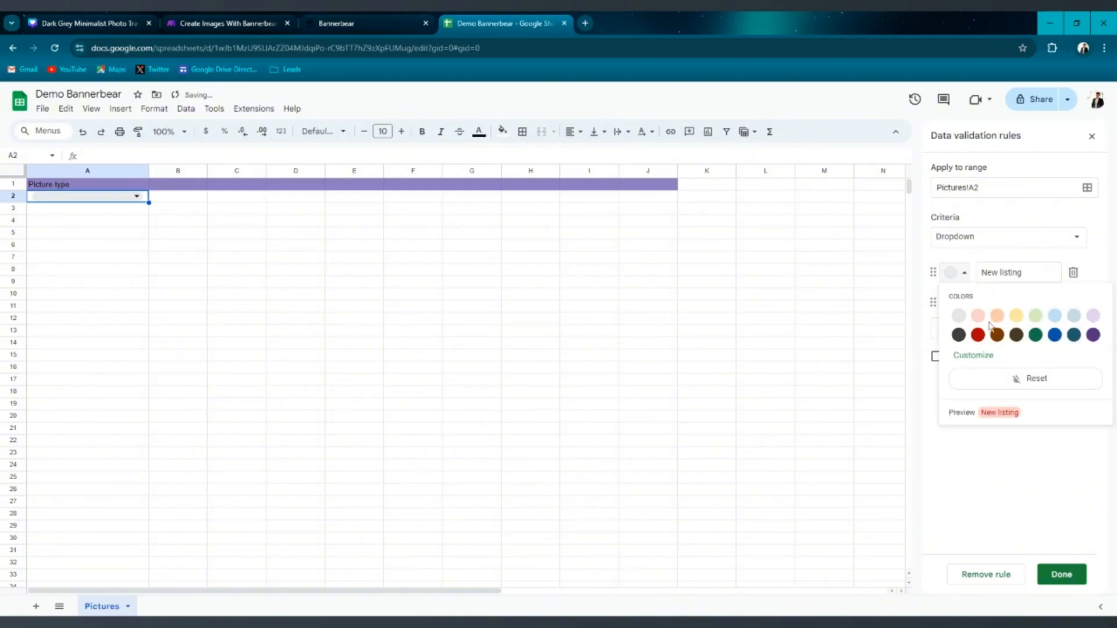
{"action": "left_click", "coordinate": [1036, 334]}
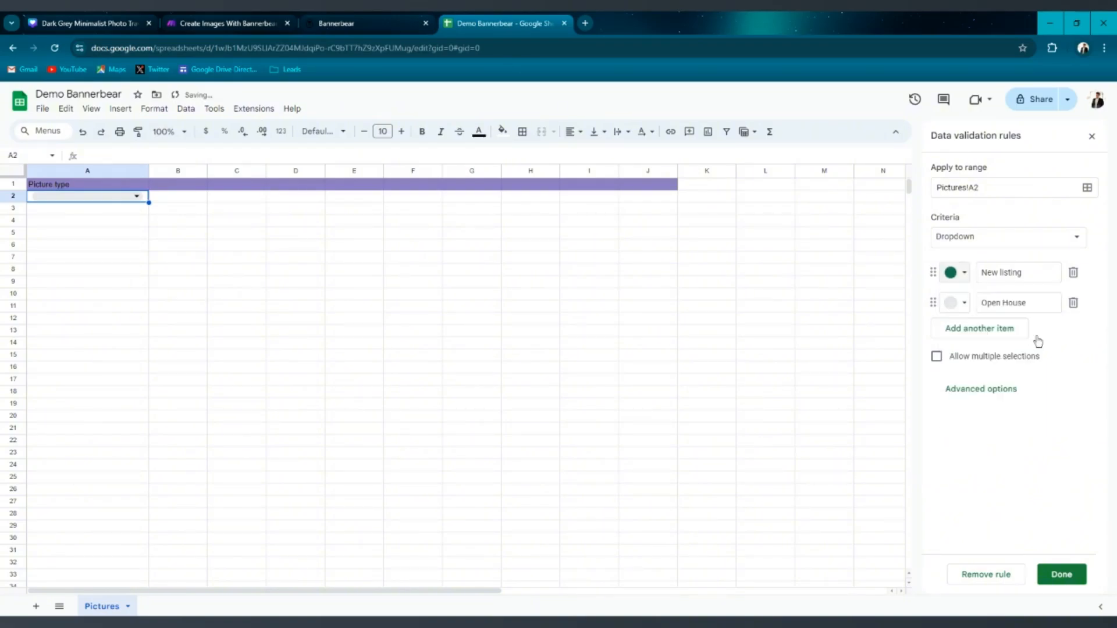
{"action": "left_click", "coordinate": [970, 304]}
{"action": "left_click", "coordinate": [1054, 365]}
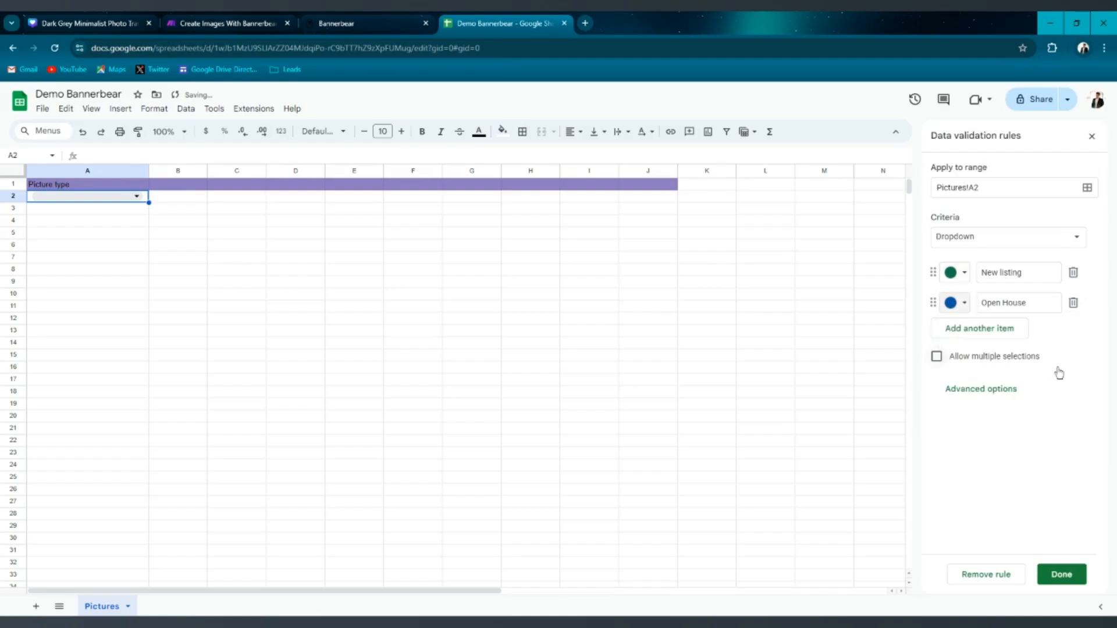
{"action": "left_click", "coordinate": [1060, 574]}
Set cell A2's dropdown to New listing.
{"action": "left_click", "coordinate": [178, 209]}
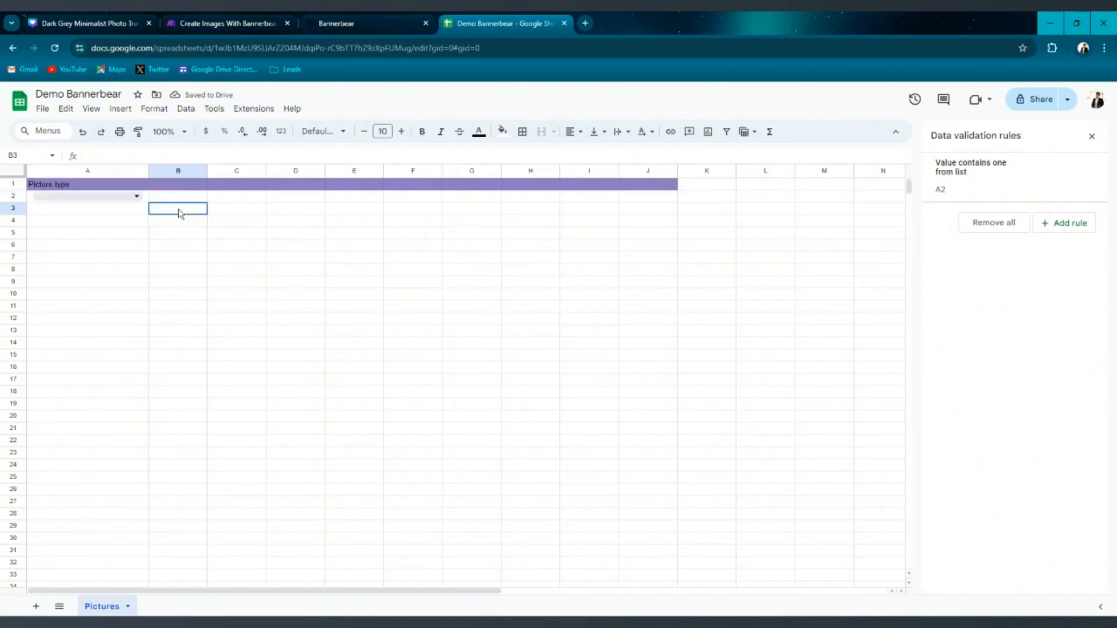
{"action": "left_click", "coordinate": [135, 197]}
{"action": "left_click", "coordinate": [83, 232]}
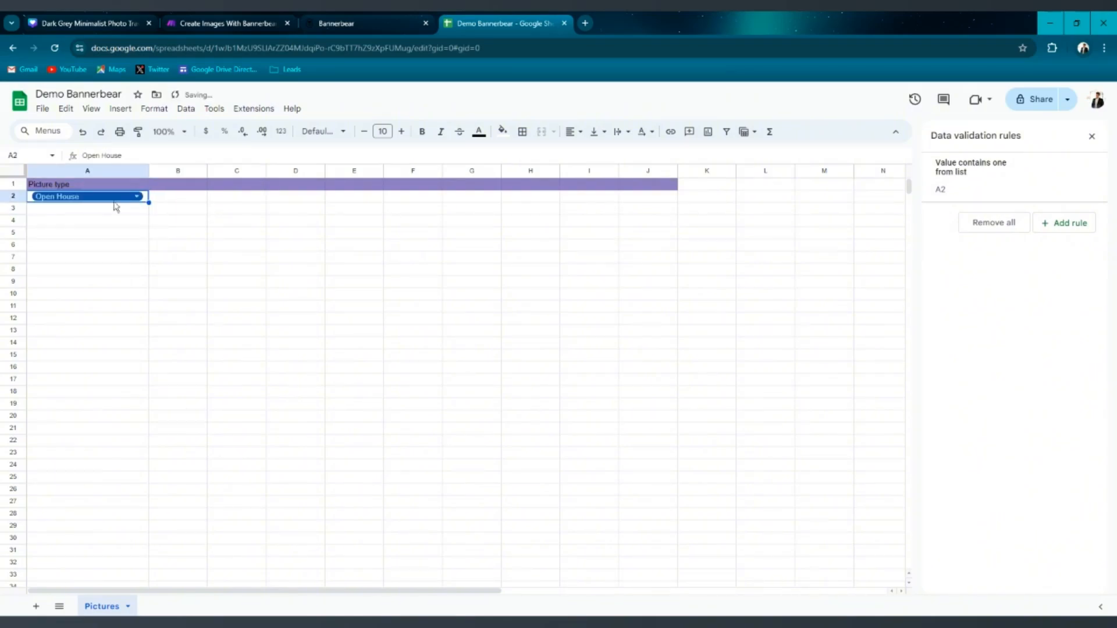
{"action": "key", "text": "Return"}
{"action": "left_click", "coordinate": [68, 212]}
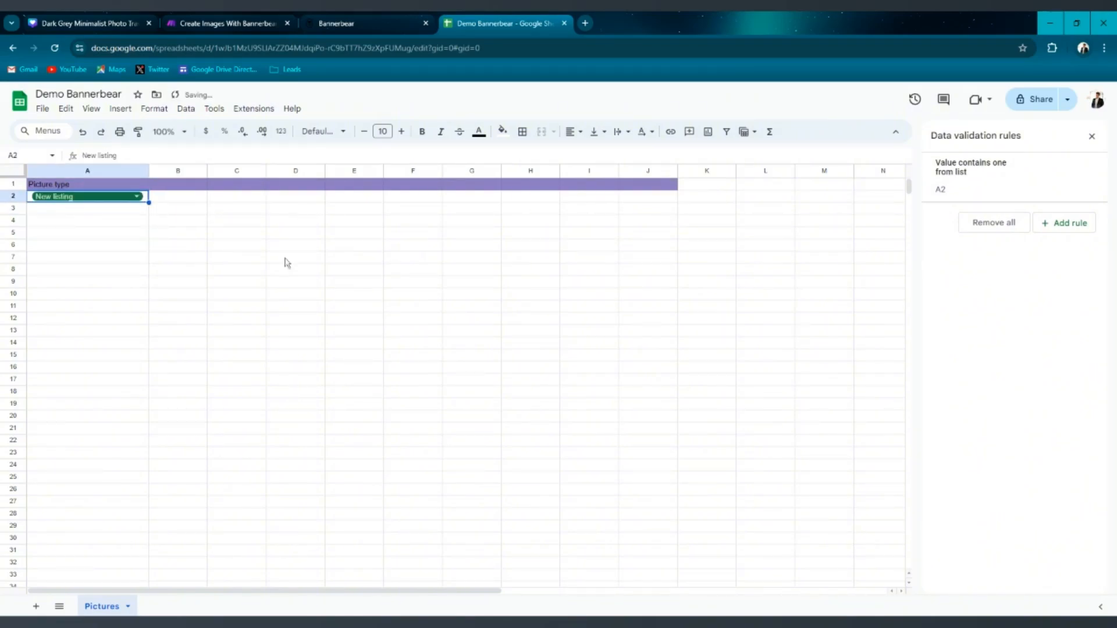
Add the headers Price, Address and Description Image in cells B1 to D1.
{"action": "left_click", "coordinate": [393, 18]}
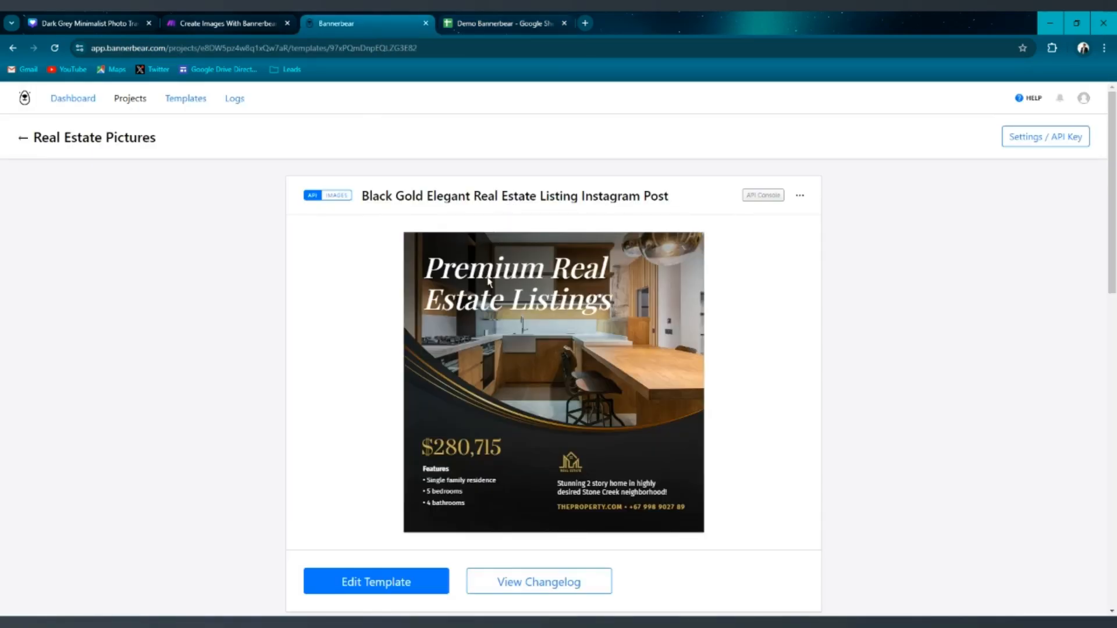
{"action": "left_click", "coordinate": [457, 17]}
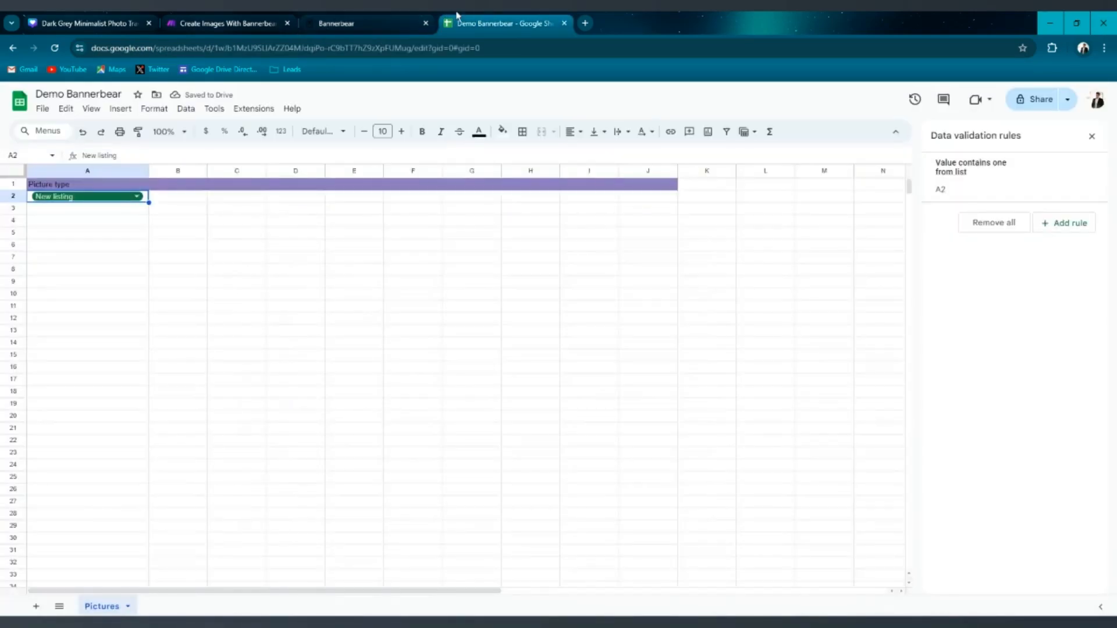
{"action": "left_click", "coordinate": [191, 185]}
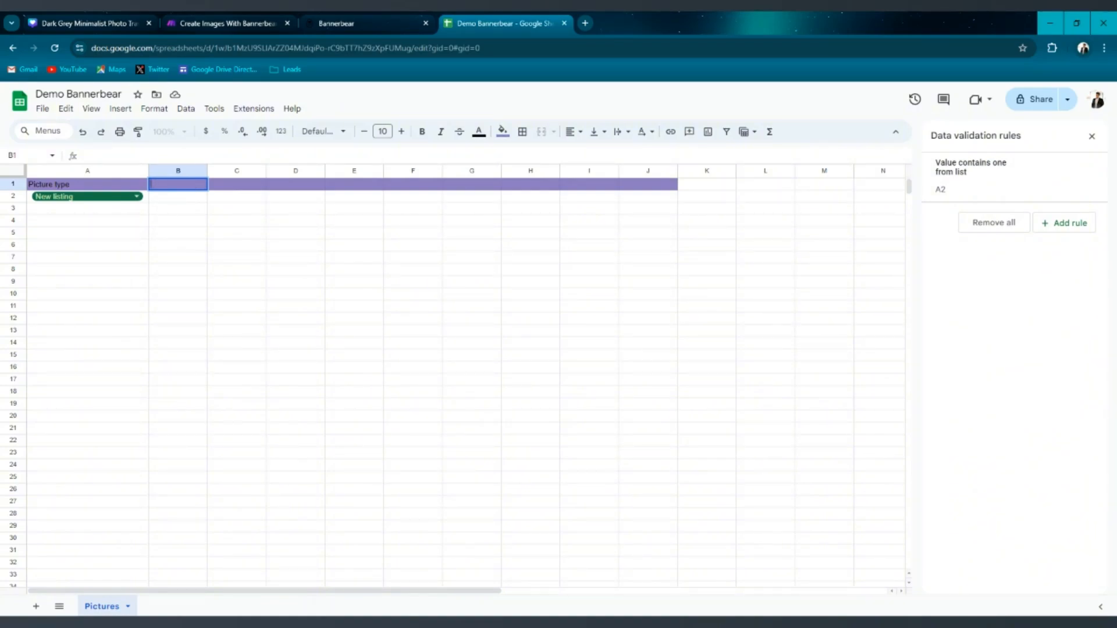
{"action": "type", "text": "Price"}
{"action": "key", "text": "Tab"}
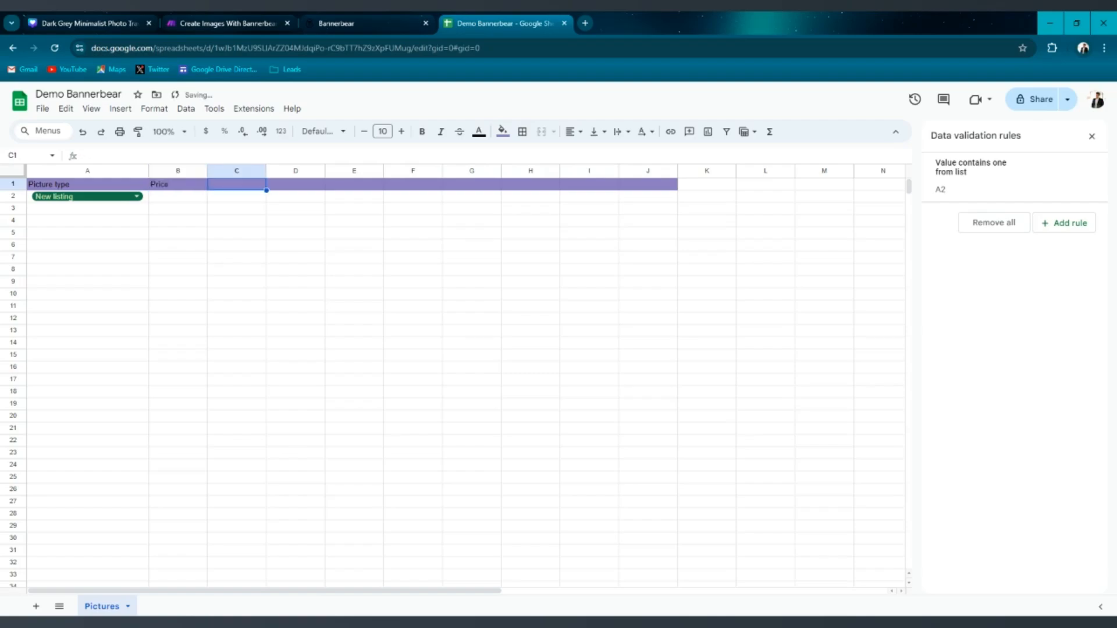
{"action": "type", "text": "Address"}
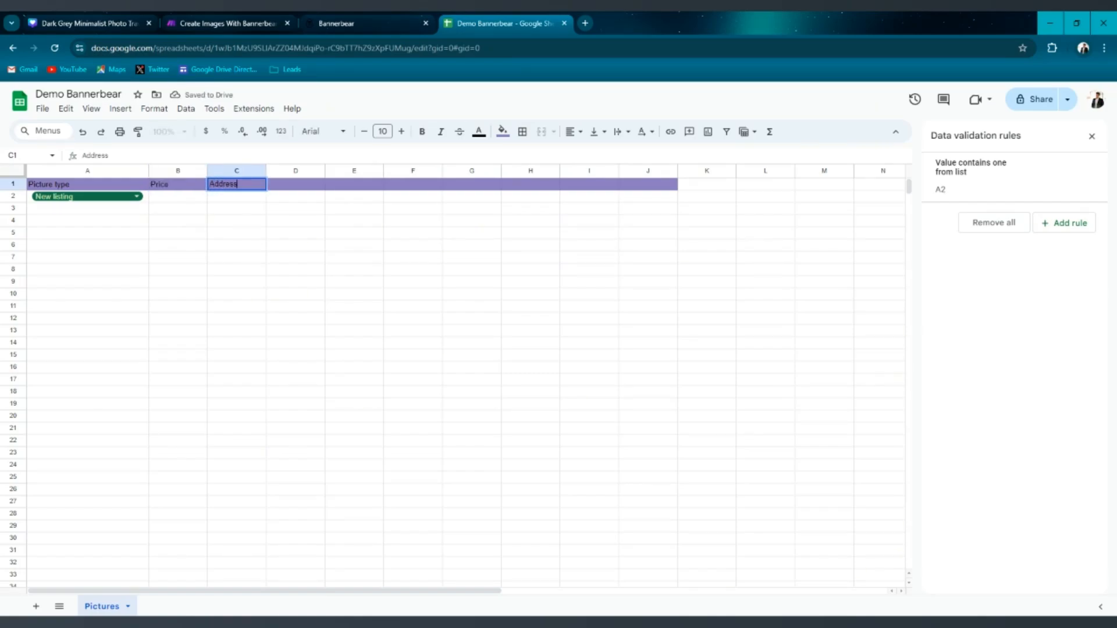
{"action": "key", "text": "Tab"}
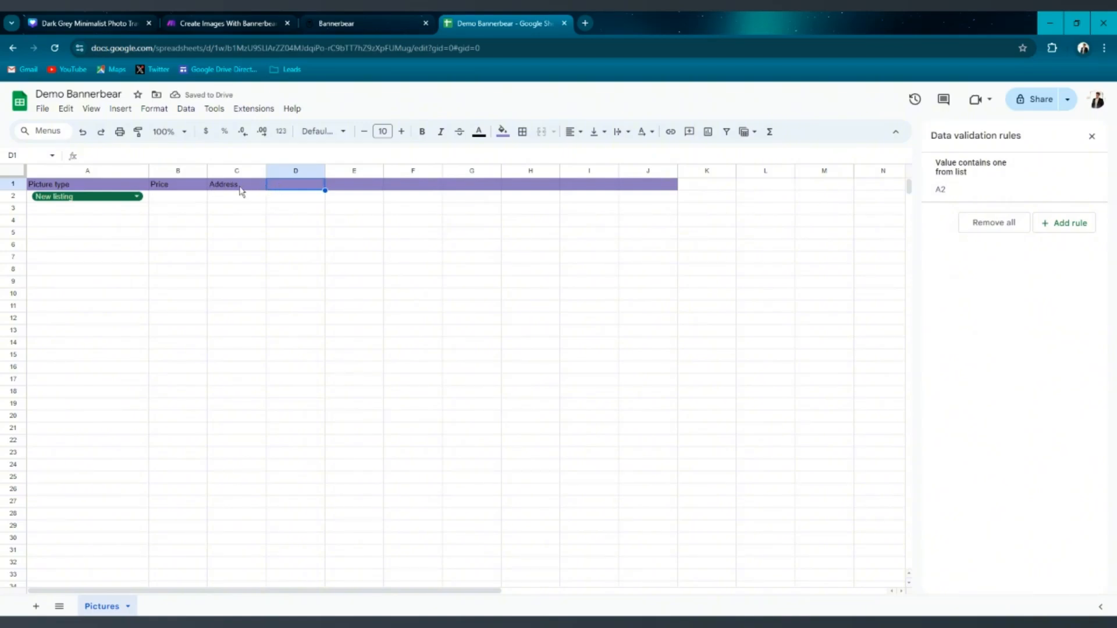
{"action": "double_click", "coordinate": [236, 187]}
{"action": "double_click", "coordinate": [312, 190]}
{"action": "type", "text": "Des"}
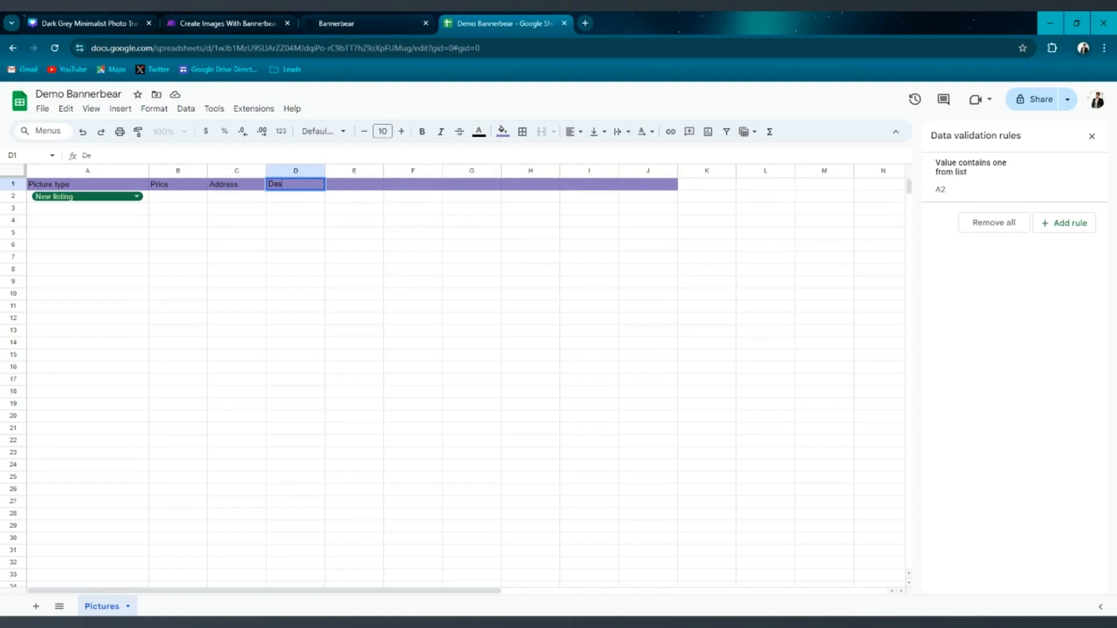
{"action": "type", "text": "cription Image"}
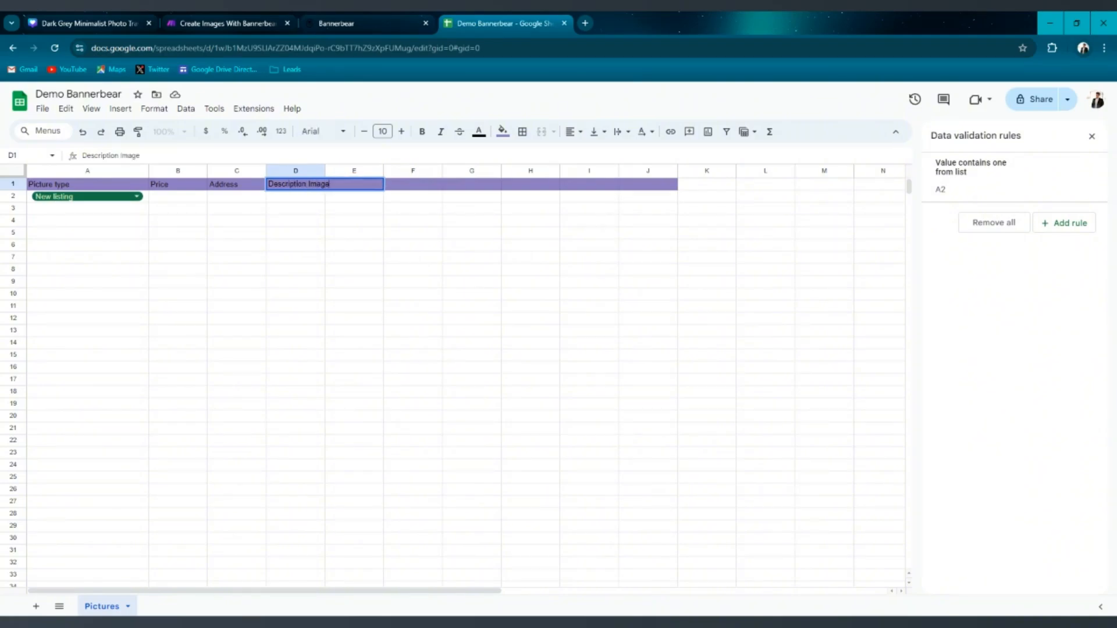
Add the header Image URL in cell E1.
{"action": "key", "text": "Tab"}
{"action": "type", "text": "Image"}
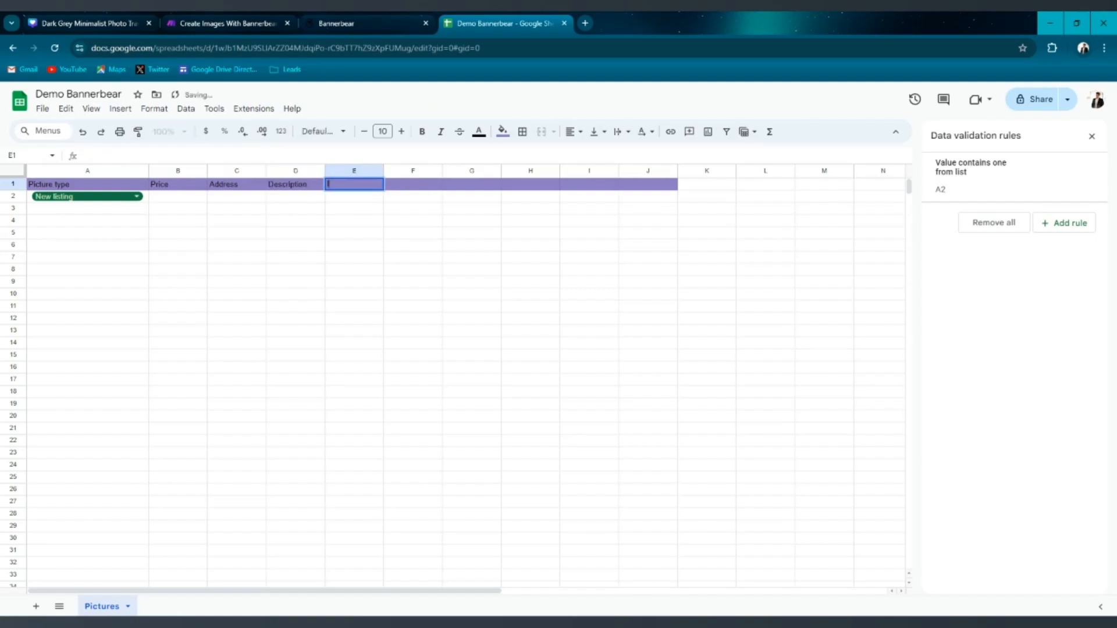
{"action": "type", "text": " URL"}
Resize columns B through E so their headers fit.
{"action": "left_click_drag", "start_coordinate": [384, 170], "coordinate": [518, 170]}
{"action": "left_click_drag", "start_coordinate": [325, 171], "coordinate": [421, 171]}
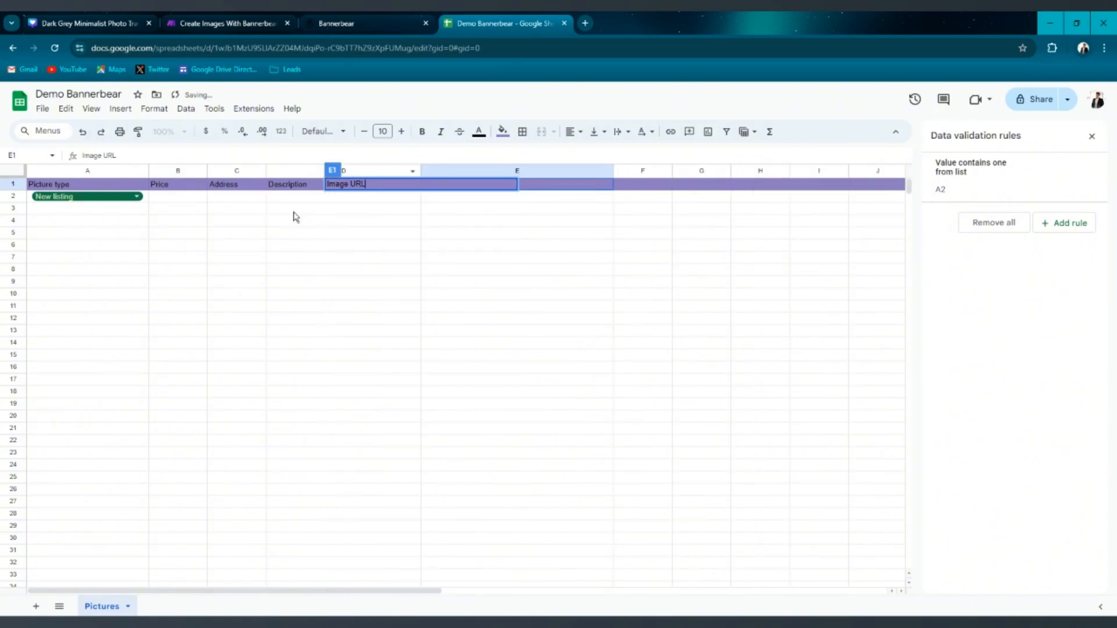
{"action": "left_click", "coordinate": [548, 220]}
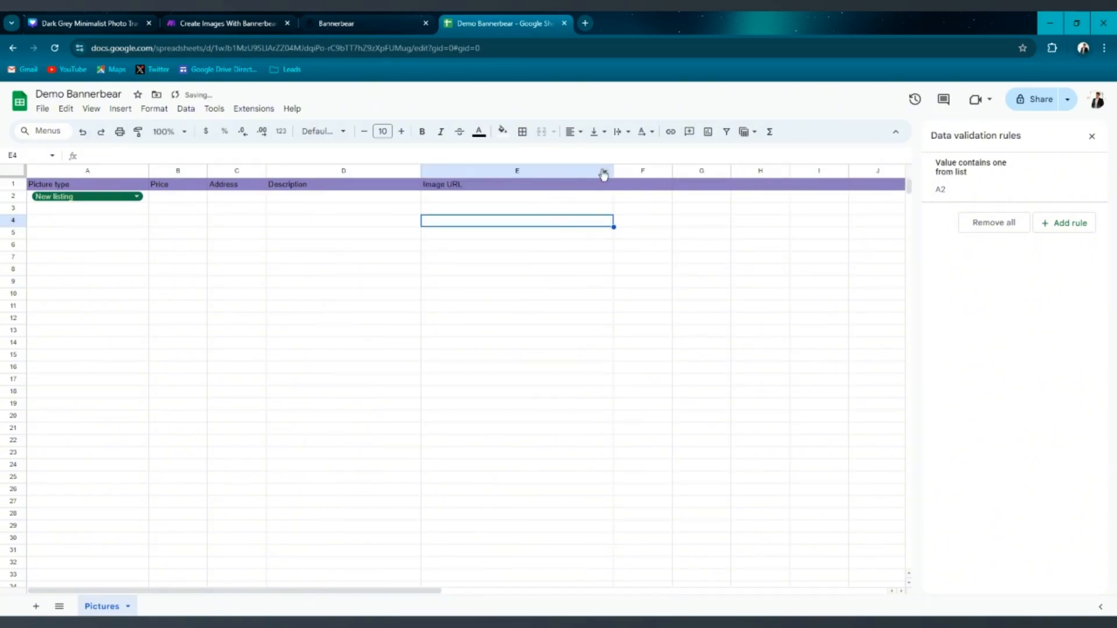
{"action": "left_click_drag", "start_coordinate": [612, 170], "coordinate": [585, 170]}
{"action": "left_click_drag", "start_coordinate": [420, 170], "coordinate": [388, 170]}
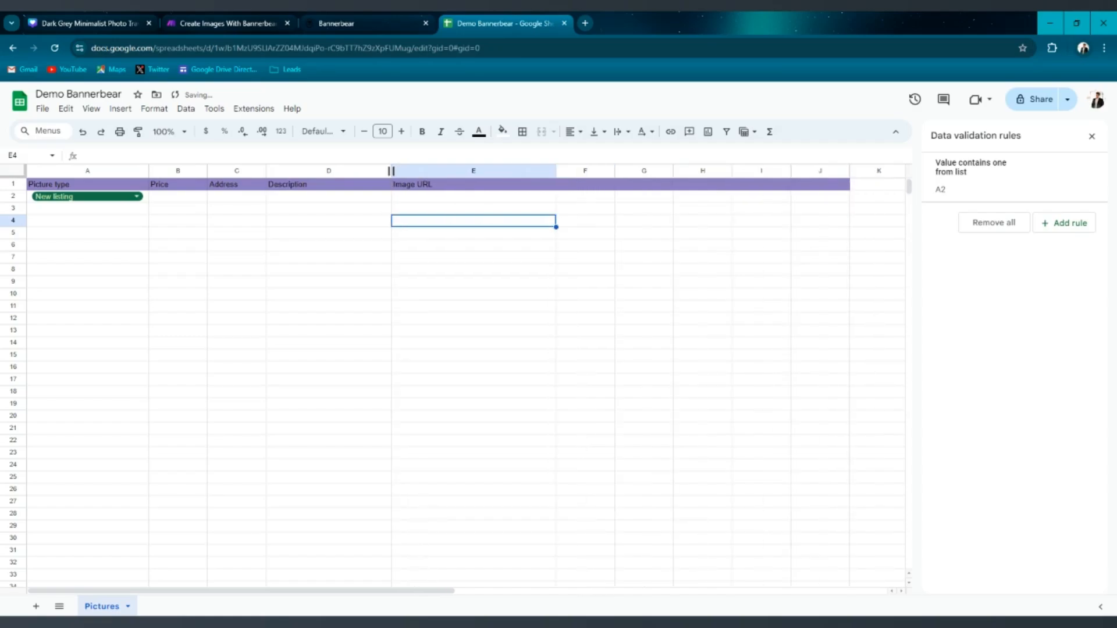
{"action": "left_click_drag", "start_coordinate": [266, 170], "coordinate": [320, 171]}
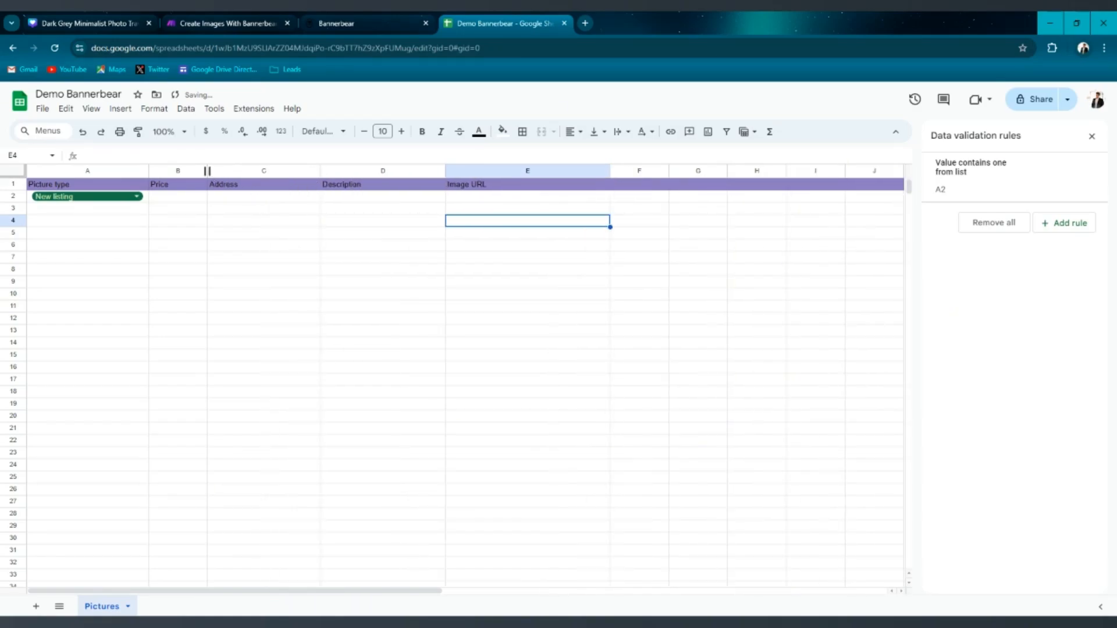
{"action": "left_click_drag", "start_coordinate": [207, 170], "coordinate": [256, 170]}
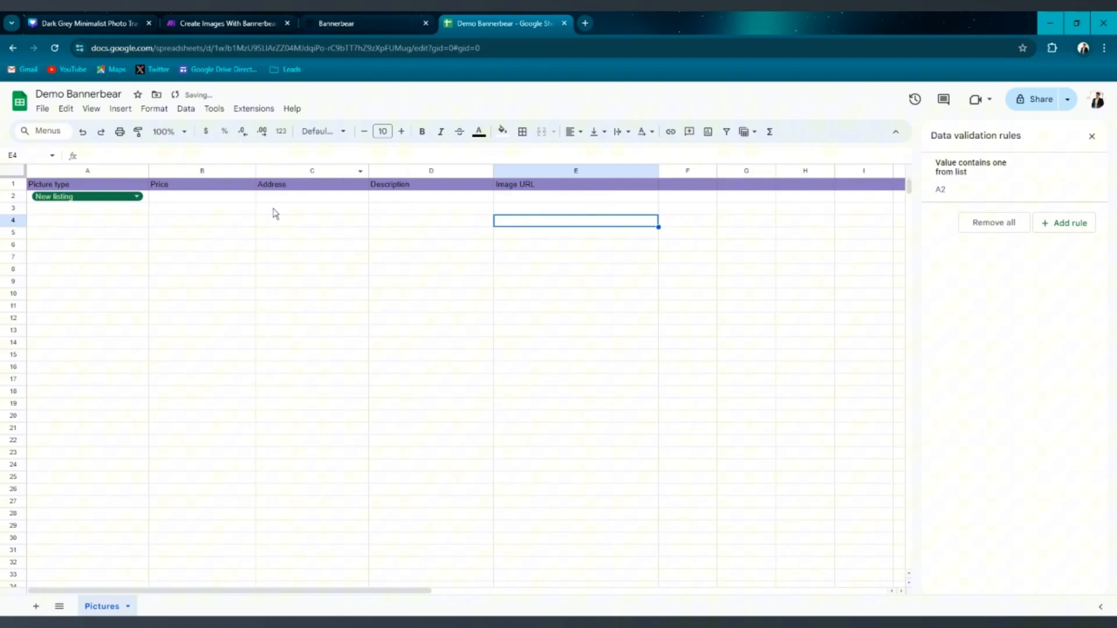
{"action": "left_click", "coordinate": [221, 199]}
{"action": "left_click", "coordinate": [338, 298]}
{"action": "left_click", "coordinate": [191, 199]}
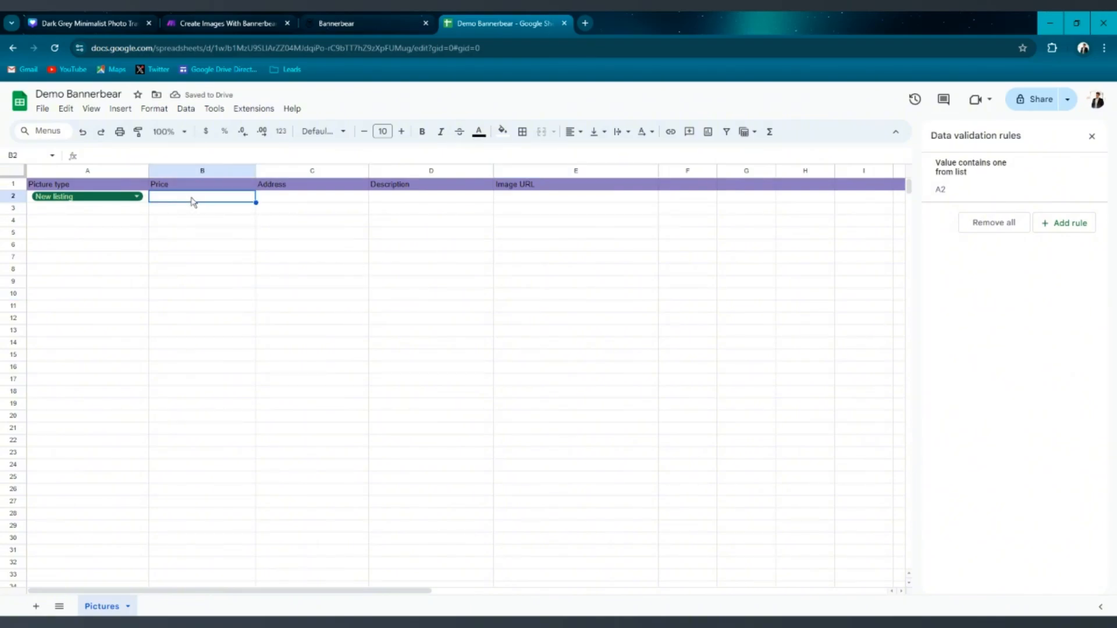
{"action": "double_click", "coordinate": [228, 199]}
{"action": "left_click", "coordinate": [154, 109]}
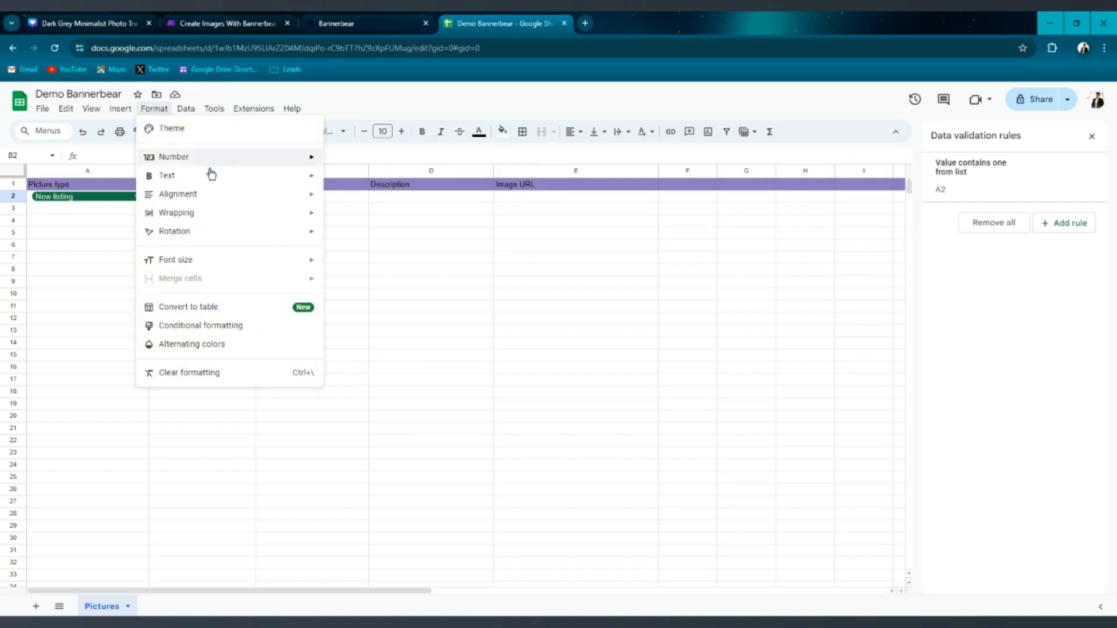
{"action": "mouse_move", "coordinate": [210, 162]}
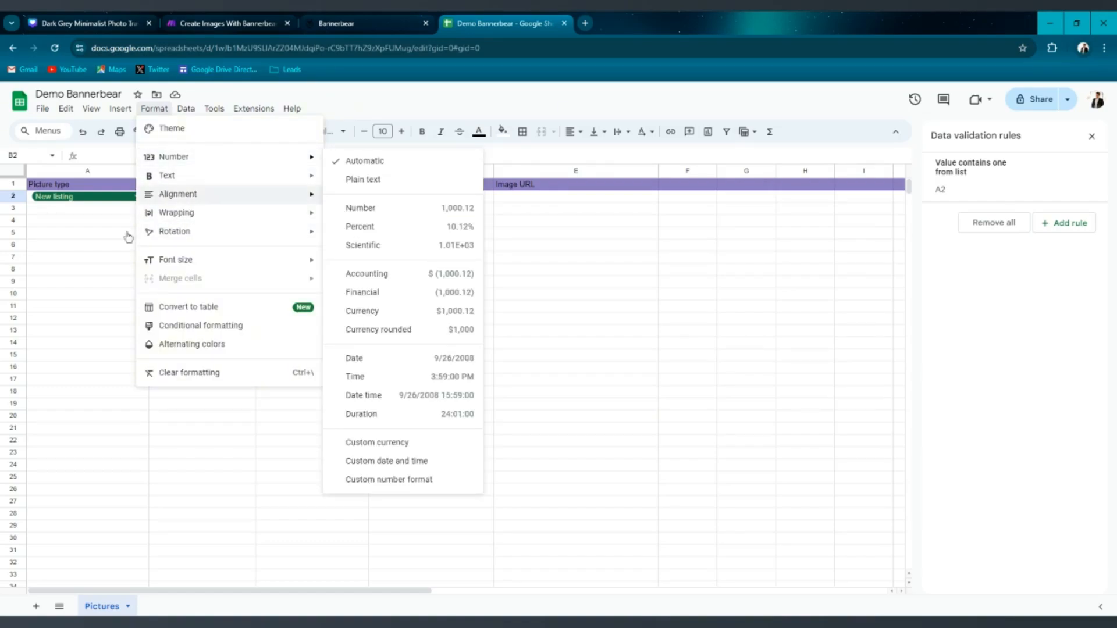
{"action": "left_click", "coordinate": [71, 284]}
Enter 300000 as the price in cell B2.
{"action": "left_click", "coordinate": [193, 201]}
{"action": "double_click", "coordinate": [193, 203]}
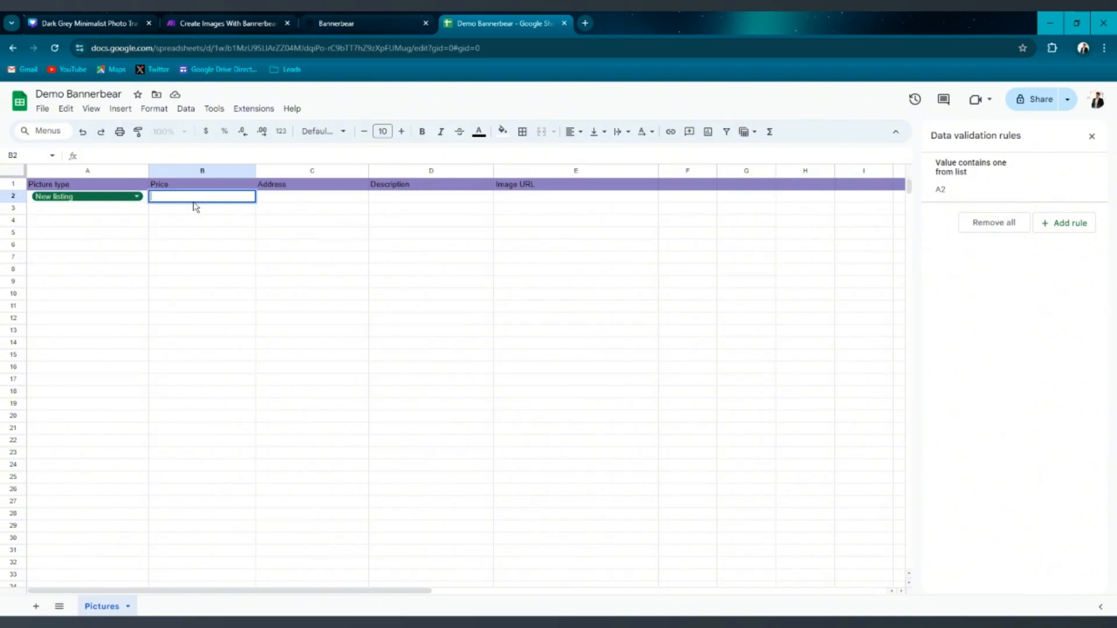
{"action": "type", "text": "300000"}
{"action": "key", "text": "Return"}
Format cell B2's number as Currency rounded.
{"action": "left_click", "coordinate": [208, 199]}
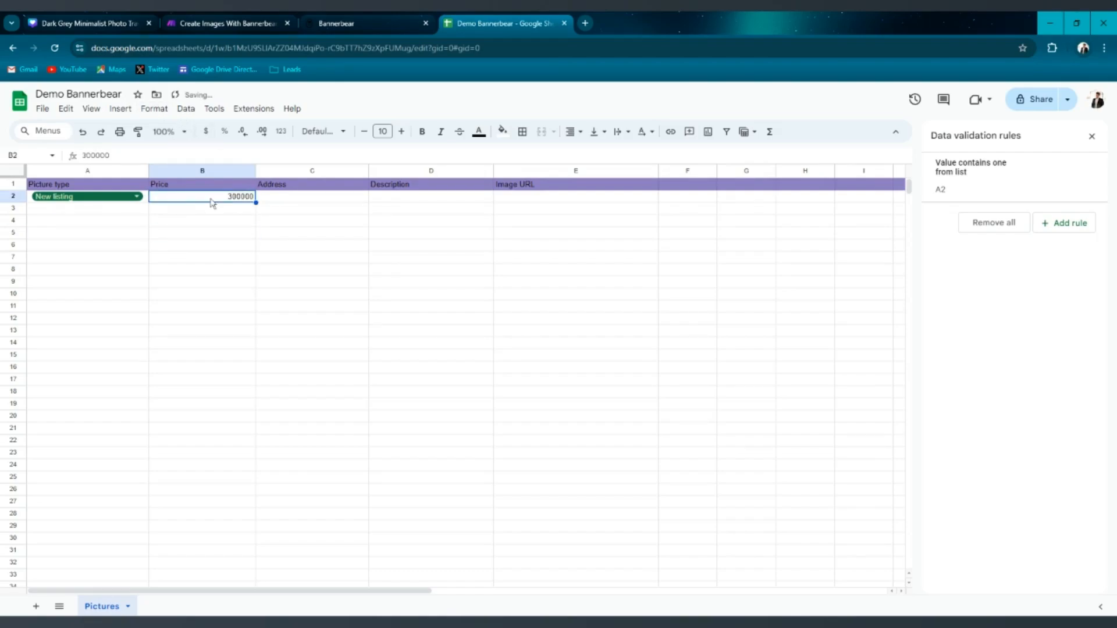
{"action": "left_click", "coordinate": [156, 115]}
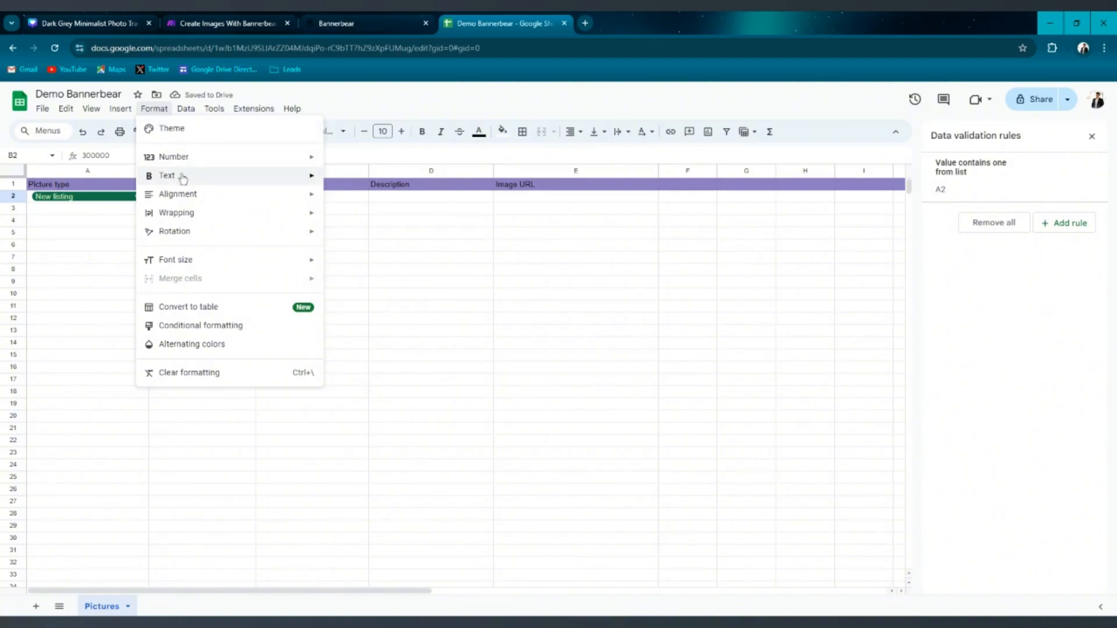
{"action": "mouse_move", "coordinate": [211, 168]}
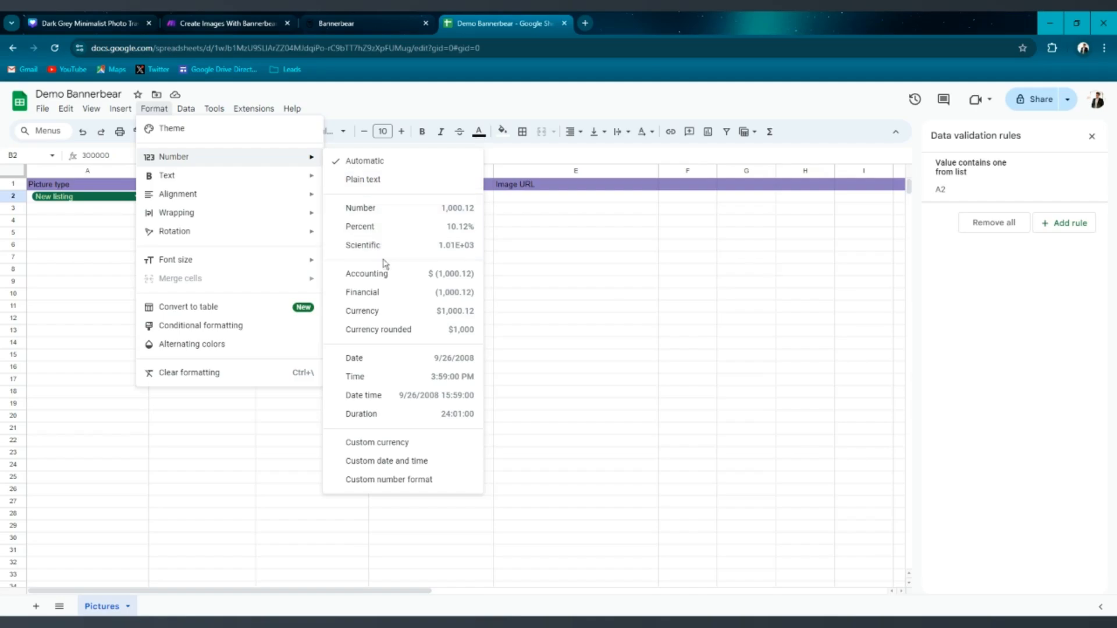
{"action": "left_click", "coordinate": [392, 331]}
{"action": "left_click", "coordinate": [230, 260]}
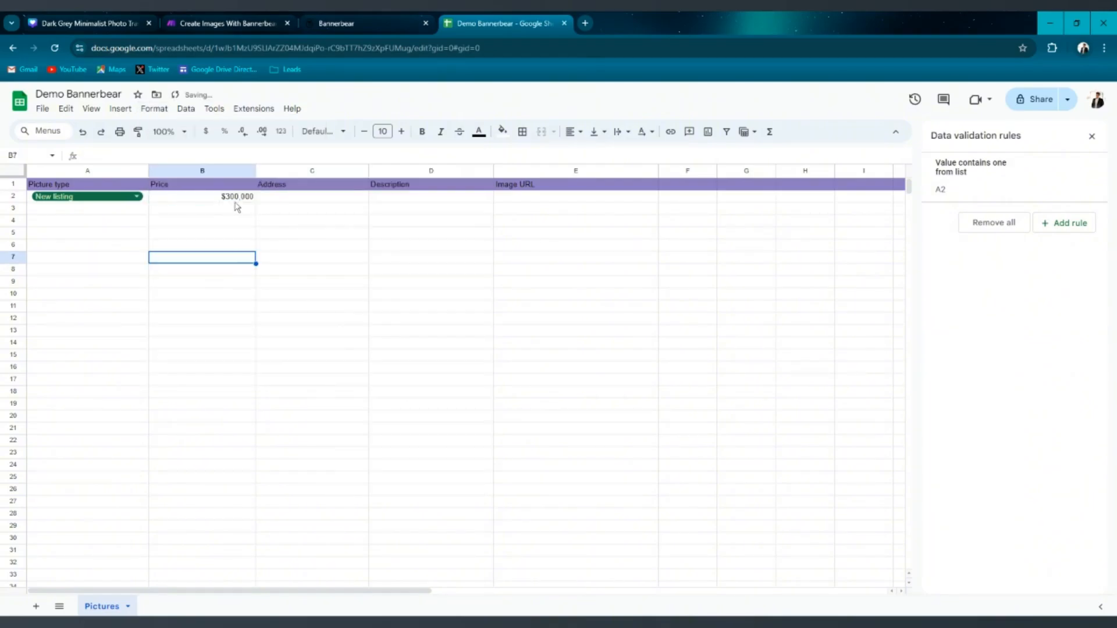
Change the price in cell B2 to 550000.
{"action": "double_click", "coordinate": [236, 199]}
{"action": "key", "text": "BackSpace"}
{"action": "key", "text": "BackSpace"}
{"action": "key", "text": "BackSpace"}
{"action": "key", "text": "BackSpace"}
{"action": "key", "text": "BackSpace"}
{"action": "key", "text": "BackSpace"}
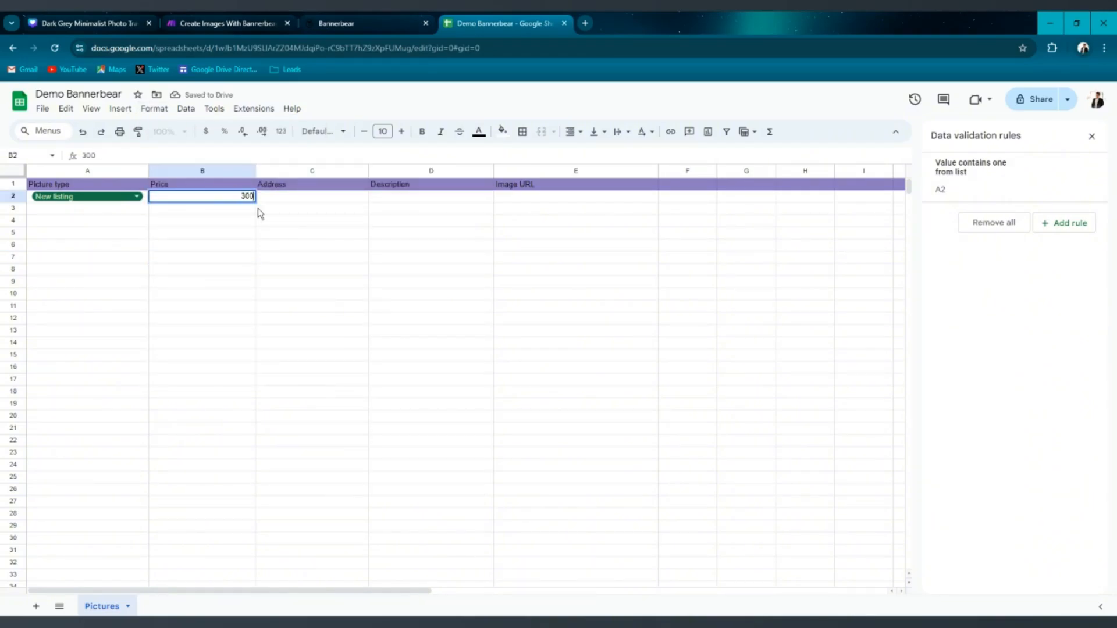
{"action": "type", "text": "550000"}
{"action": "key", "text": "Return"}
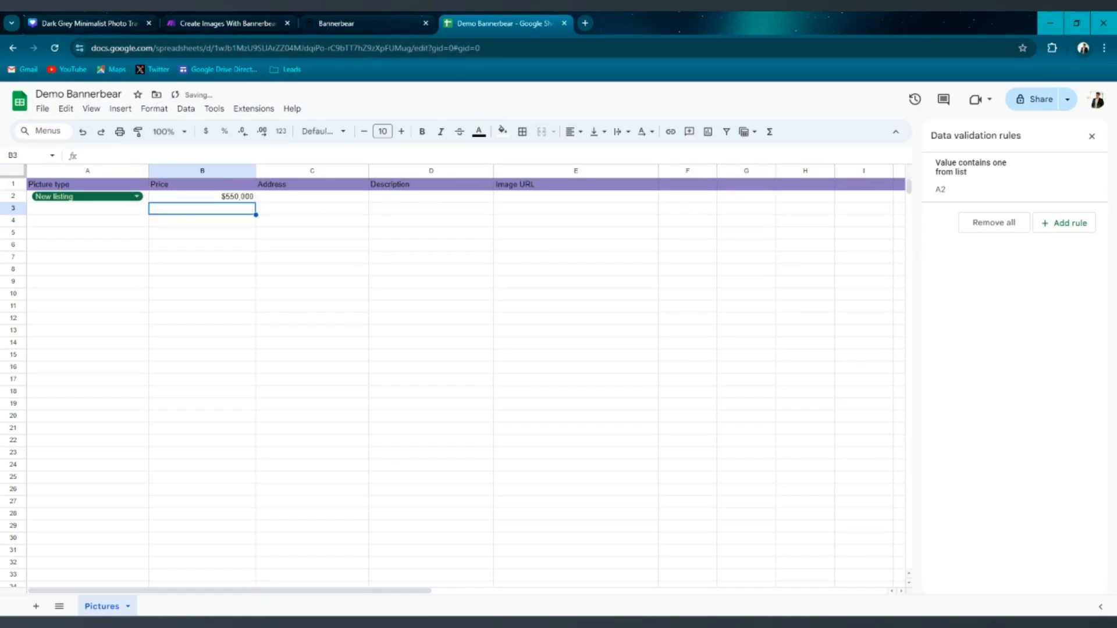
Enter a sample street address in the Address cell C2.
{"action": "left_click", "coordinate": [228, 198]}
{"action": "double_click", "coordinate": [294, 200]}
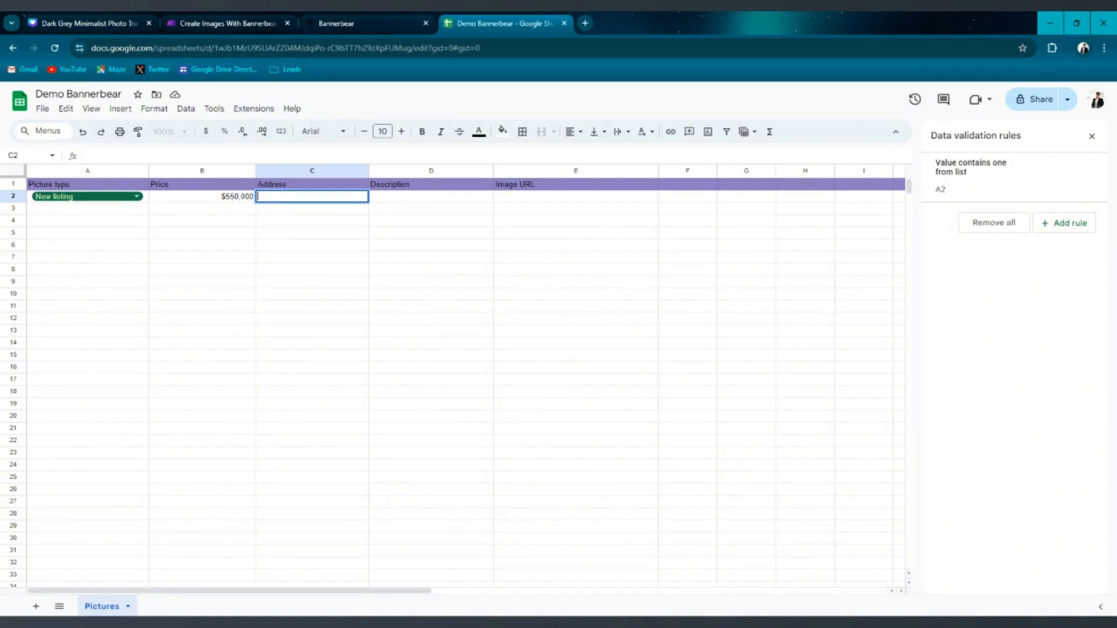
{"action": "type", "text": "34"}
{"action": "type", "text": "5555"}
{"action": "key", "text": "BackSpace"}
{"action": "key", "text": "BackSpace"}
{"action": "key", "text": "BackSpace"}
{"action": "key", "text": "BackSpace"}
{"action": "key", "text": "BackSpace"}
{"action": "type", "text": "stD"}
{"action": "key", "text": "BackSpace"}
{"action": "left_click", "coordinate": [431, 199]}
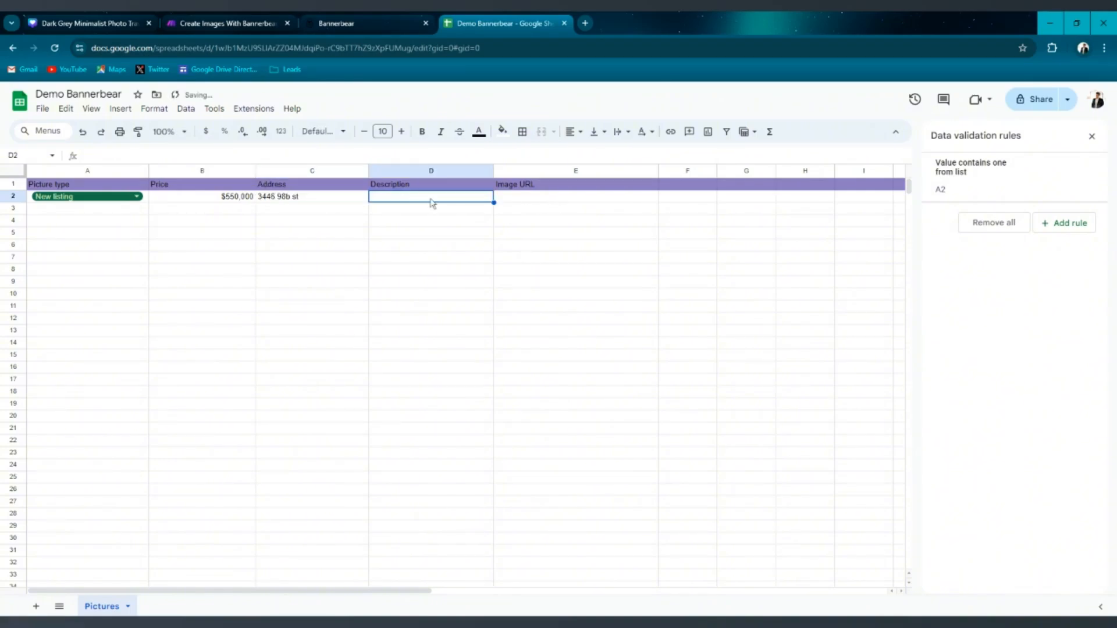
Open Unsplash in a new browser tab to look for a listing photo.
{"action": "double_click", "coordinate": [542, 200]}
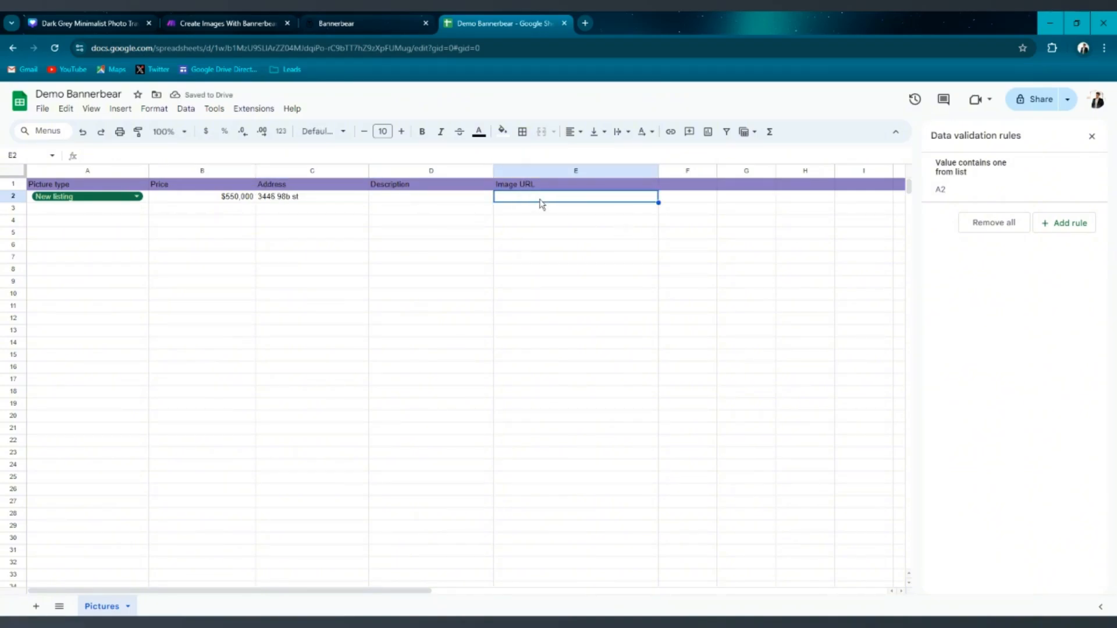
{"action": "left_click", "coordinate": [587, 23]}
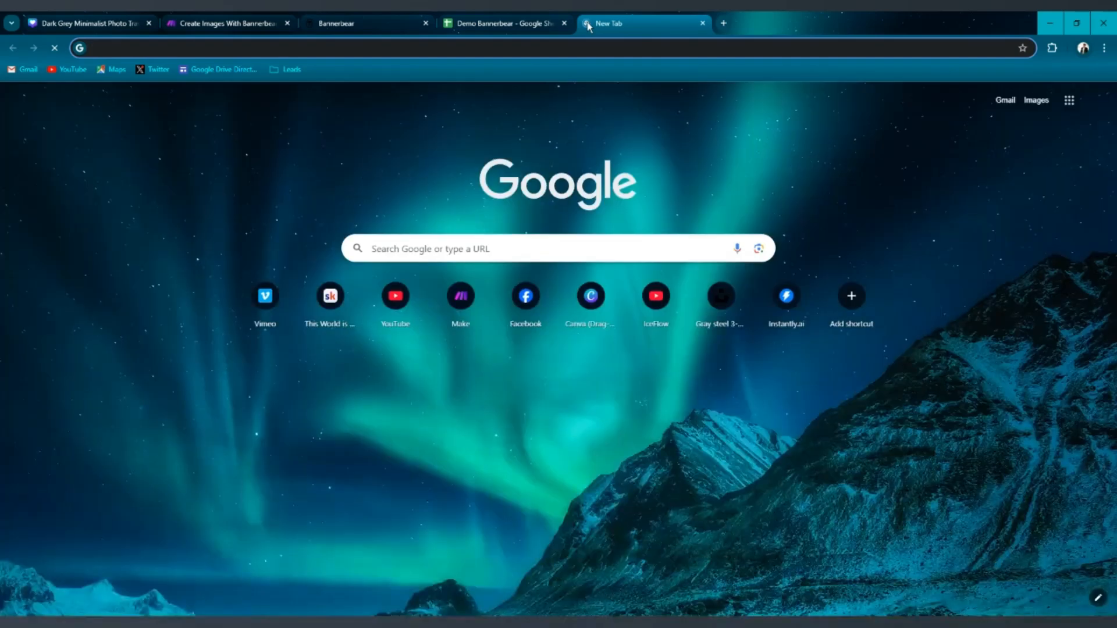
{"action": "type", "text": "unsp"}
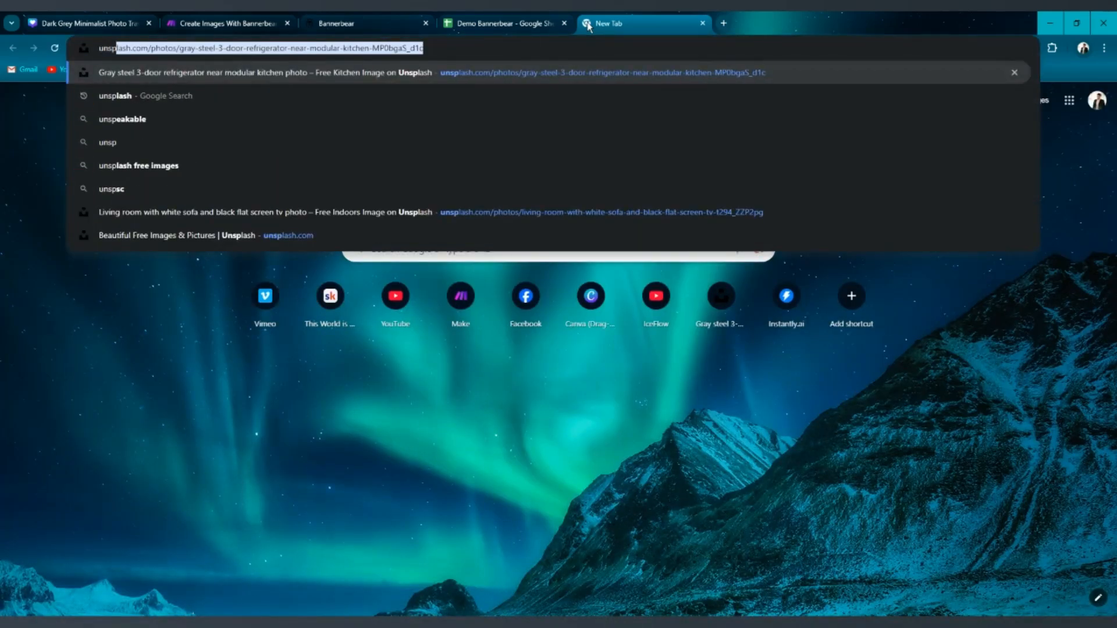
{"action": "key", "text": "Return"}
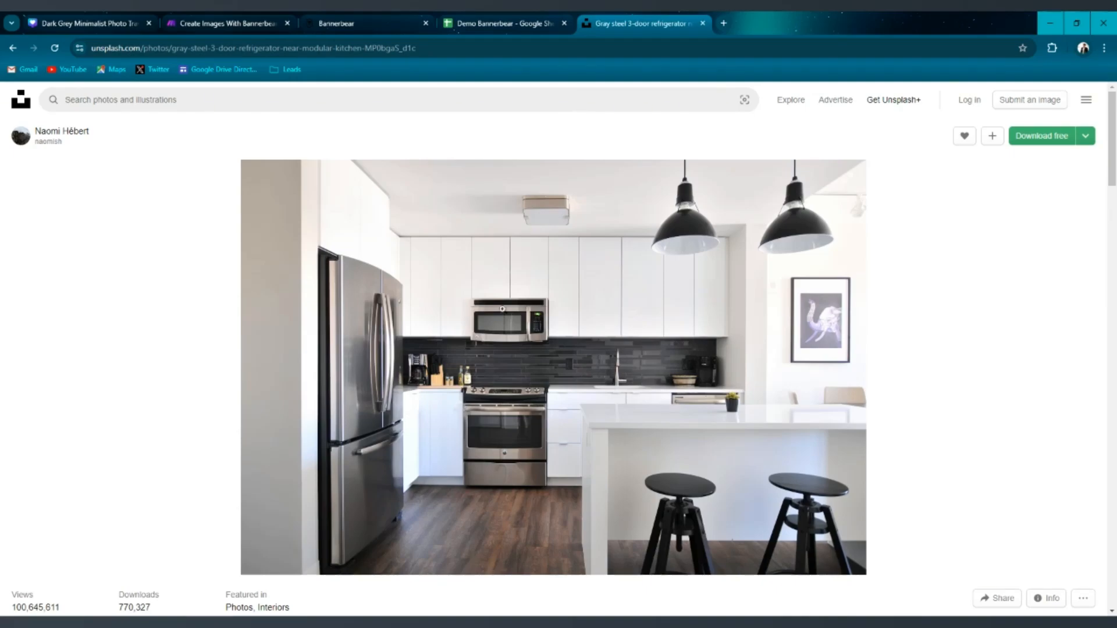
{"action": "left_click", "coordinate": [569, 269]}
{"action": "left_click", "coordinate": [588, 243]}
{"action": "left_click", "coordinate": [573, 255]}
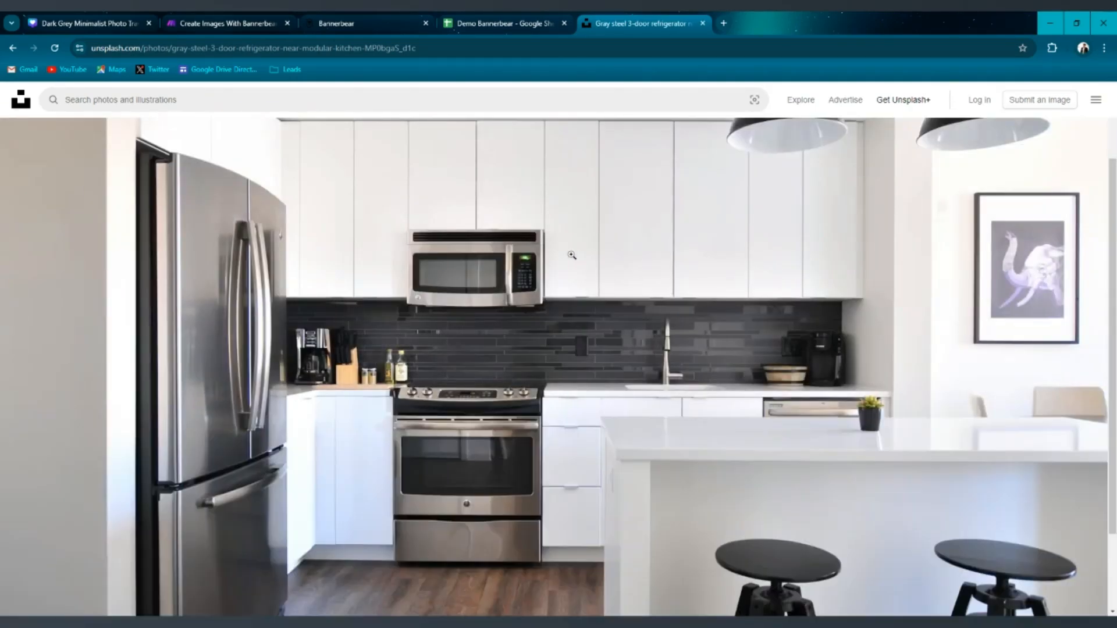
{"action": "left_click", "coordinate": [573, 255]}
Search Unsplash for house photos and filter the results to Landscape orientation.
{"action": "left_click", "coordinate": [65, 99]}
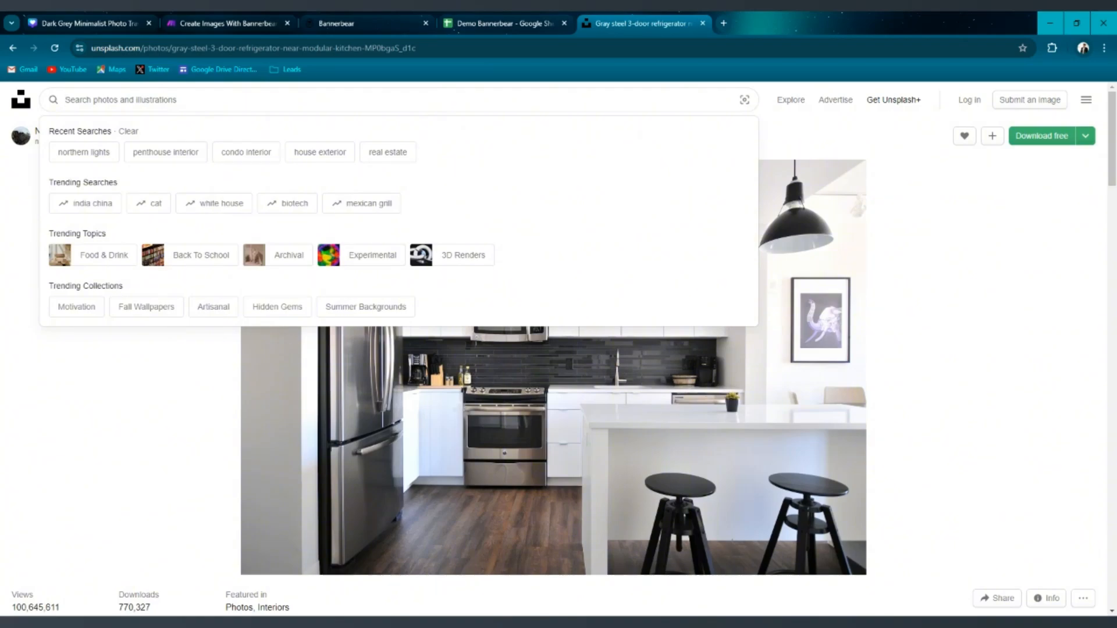
{"action": "type", "text": "house"}
{"action": "key", "text": "Return"}
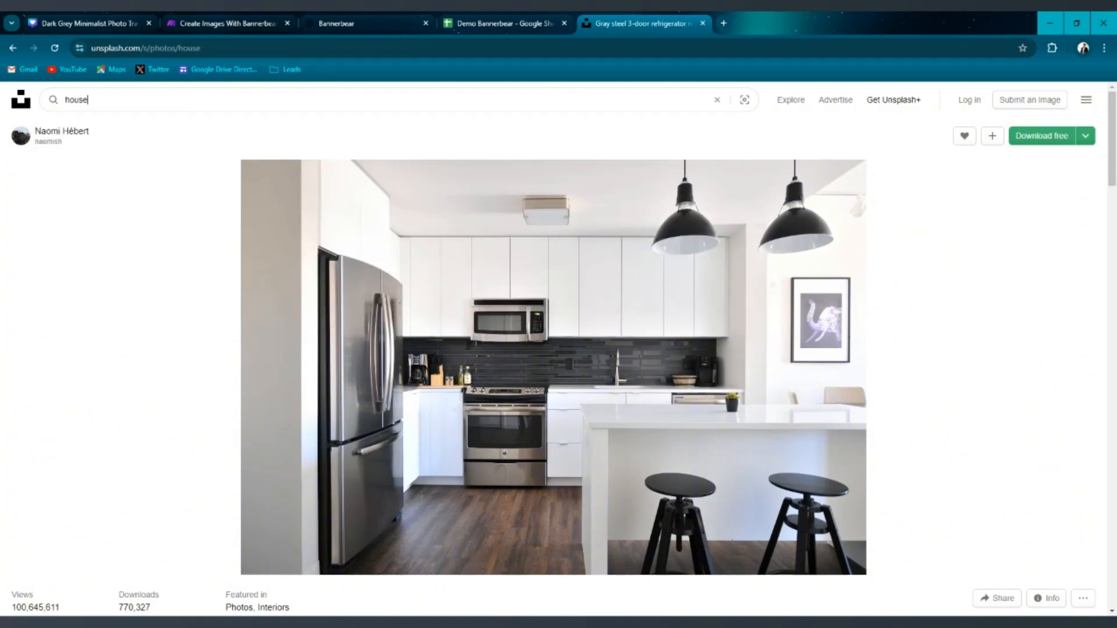
{"action": "scroll", "coordinate": [424, 237], "scroll_direction": "down", "scroll_amount": 5}
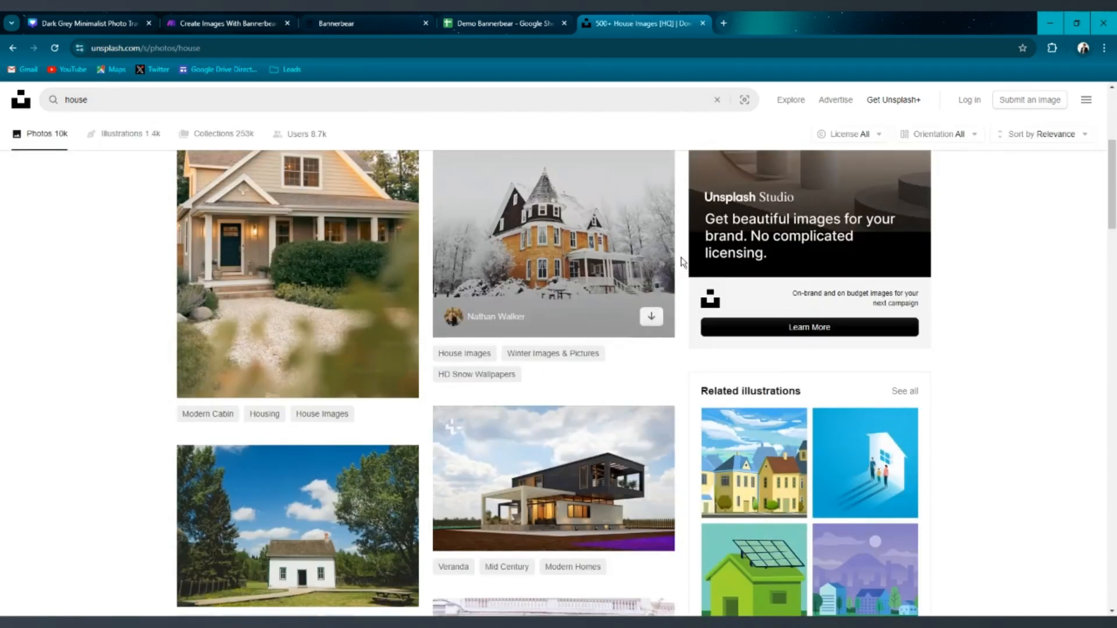
{"action": "scroll", "coordinate": [683, 263], "scroll_direction": "up", "scroll_amount": 2}
{"action": "left_click", "coordinate": [964, 135]}
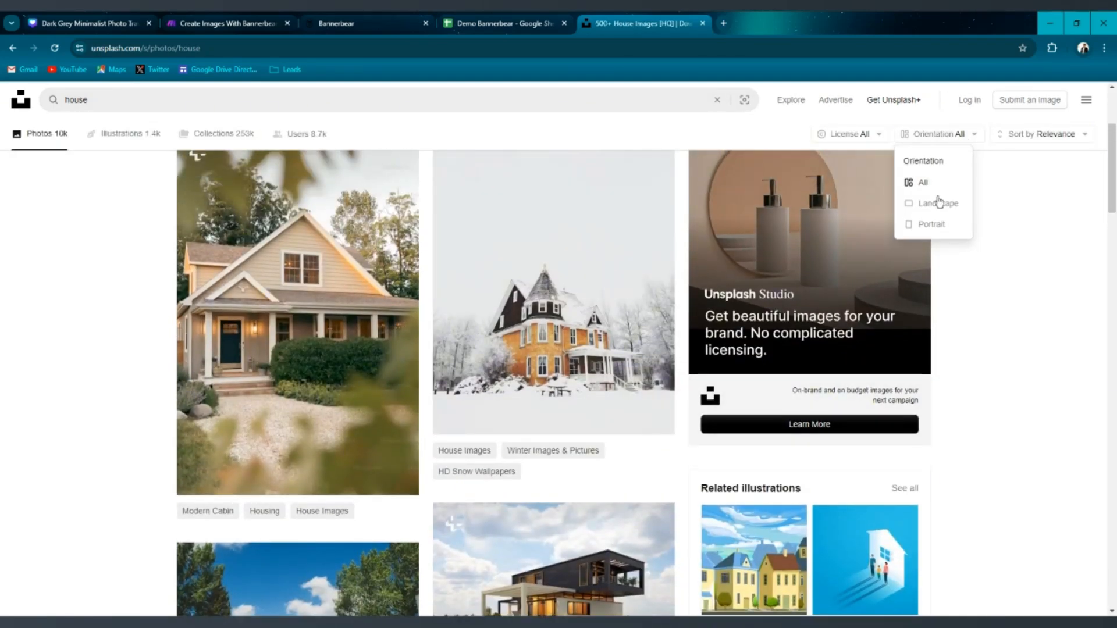
{"action": "left_click", "coordinate": [937, 205]}
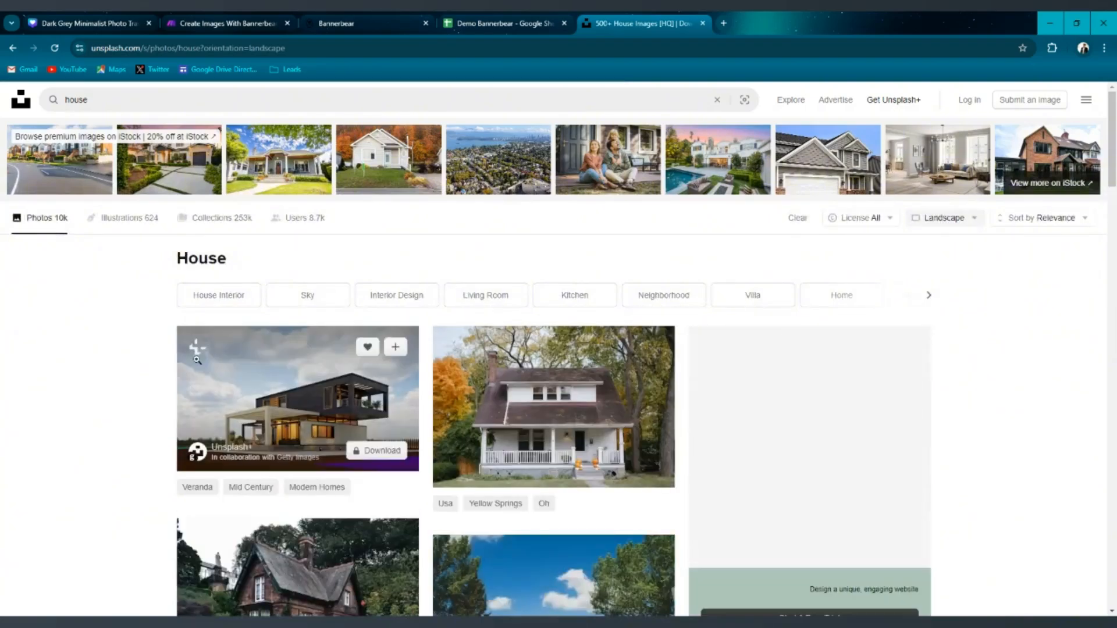
Browse the landscape house results and open the photo of a brown wooden house on a green lawn.
{"action": "scroll", "coordinate": [128, 384], "scroll_direction": "down", "scroll_amount": 2}
{"action": "scroll", "coordinate": [121, 390], "scroll_direction": "down", "scroll_amount": 5}
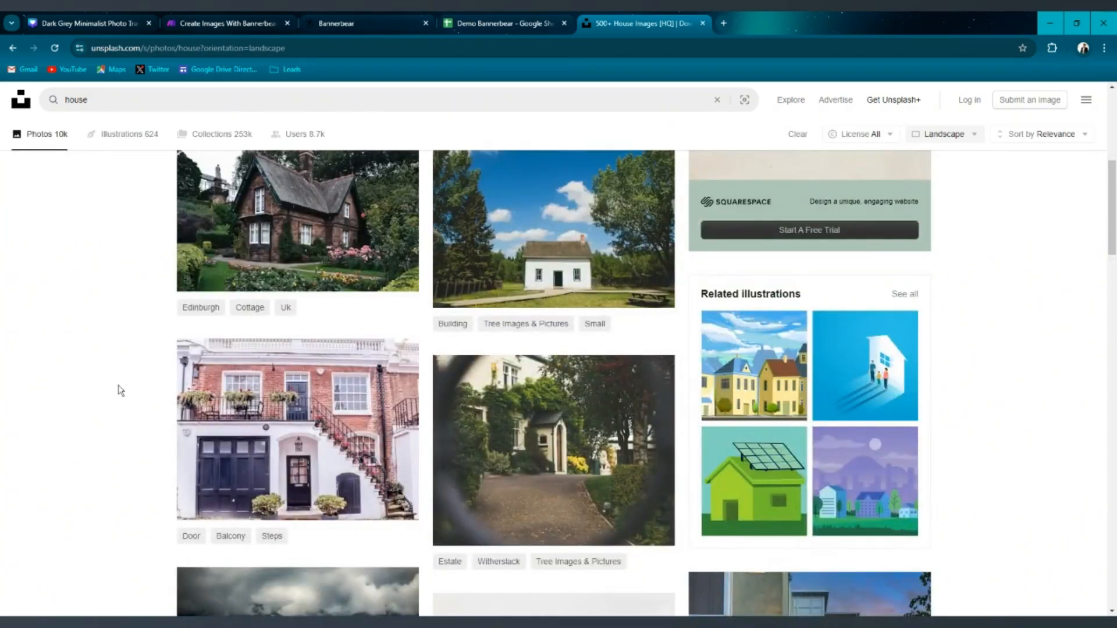
{"action": "scroll", "coordinate": [120, 390], "scroll_direction": "down", "scroll_amount": 15}
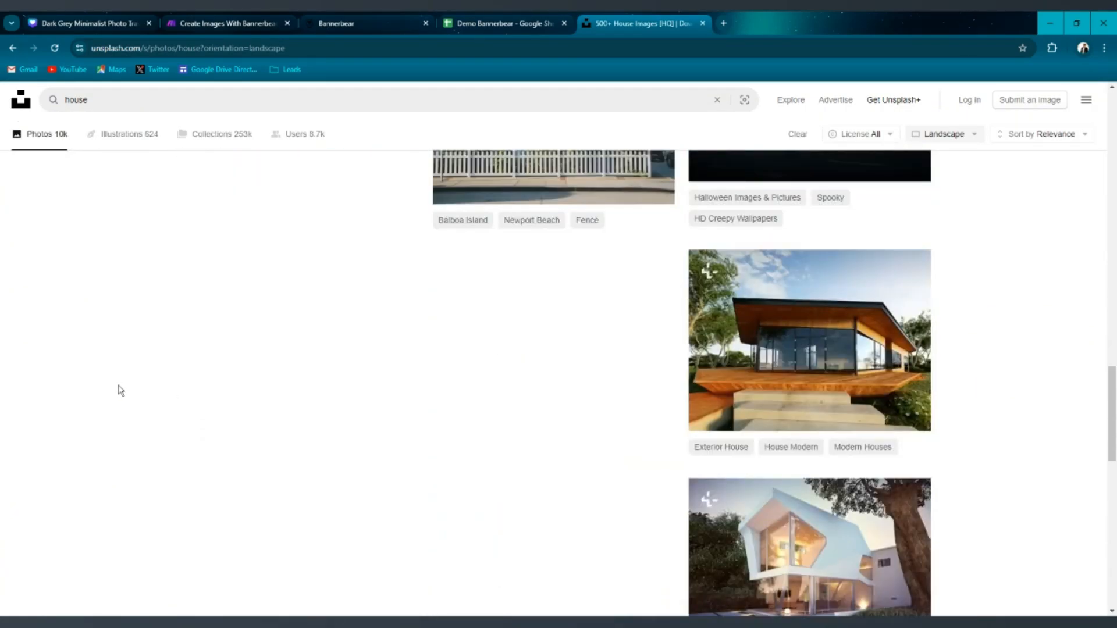
{"action": "scroll", "coordinate": [120, 390], "scroll_direction": "down", "scroll_amount": 12}
{"action": "scroll", "coordinate": [523, 304], "scroll_direction": "up", "scroll_amount": 2}
{"action": "left_click", "coordinate": [543, 274]}
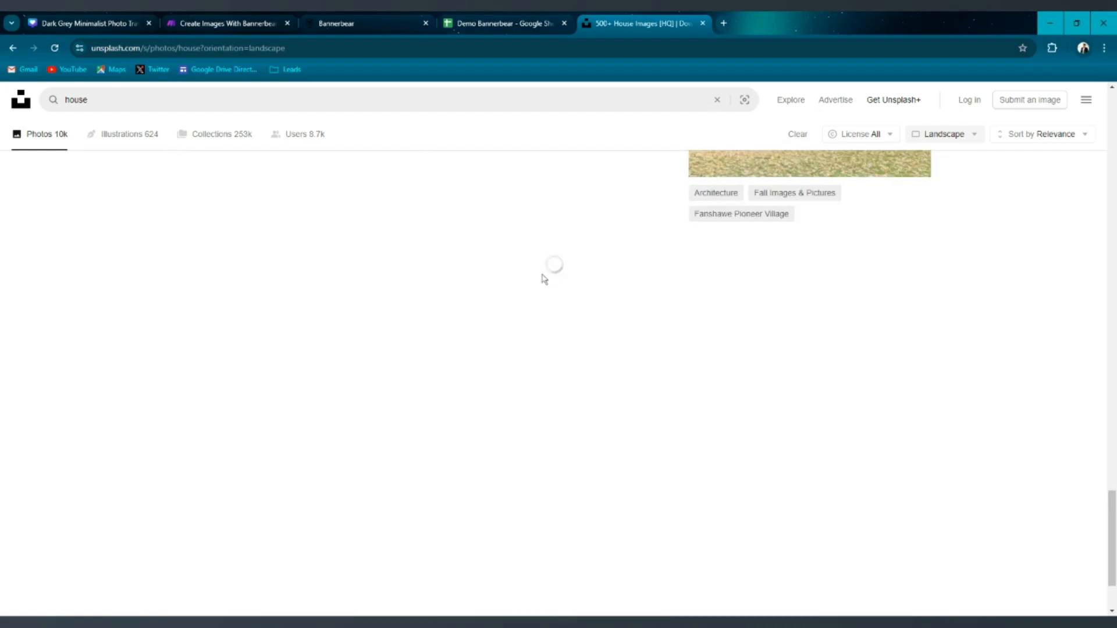
{"action": "scroll", "coordinate": [775, 331], "scroll_direction": "down", "scroll_amount": 6}
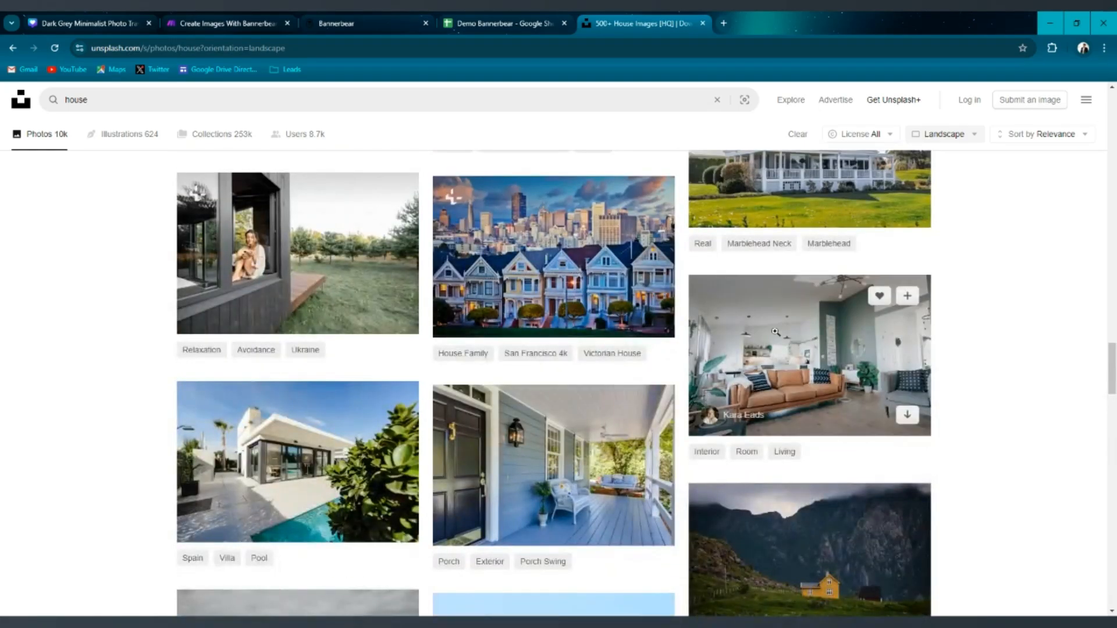
{"action": "scroll", "coordinate": [640, 339], "scroll_direction": "up", "scroll_amount": 3}
{"action": "scroll", "coordinate": [513, 277], "scroll_direction": "down", "scroll_amount": 6}
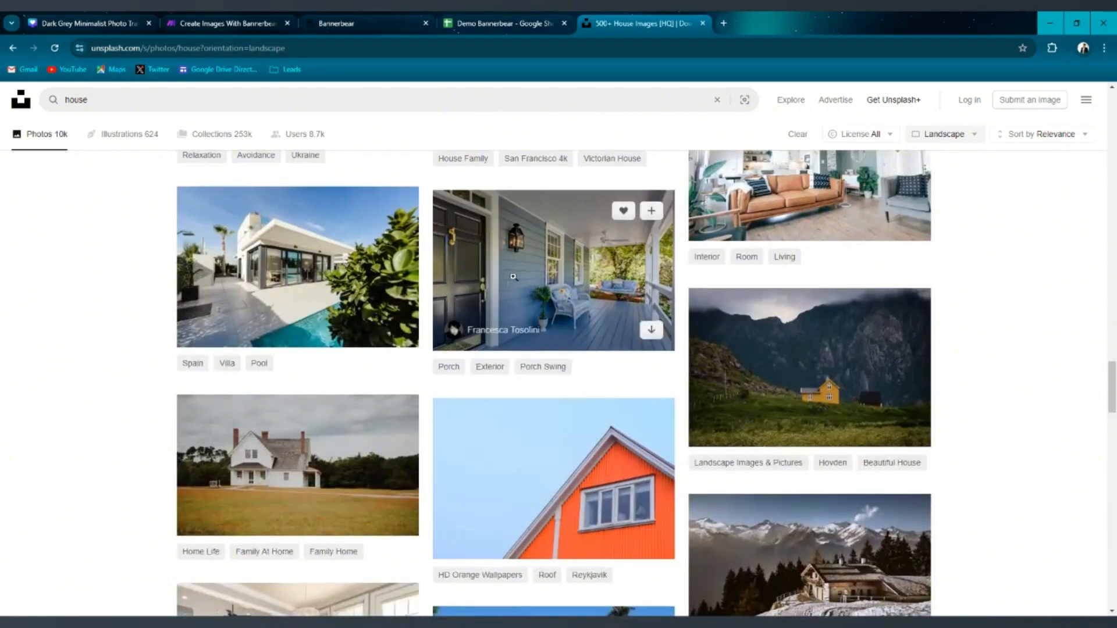
{"action": "scroll", "coordinate": [513, 276], "scroll_direction": "down", "scroll_amount": 8}
{"action": "scroll", "coordinate": [581, 337], "scroll_direction": "down", "scroll_amount": 5}
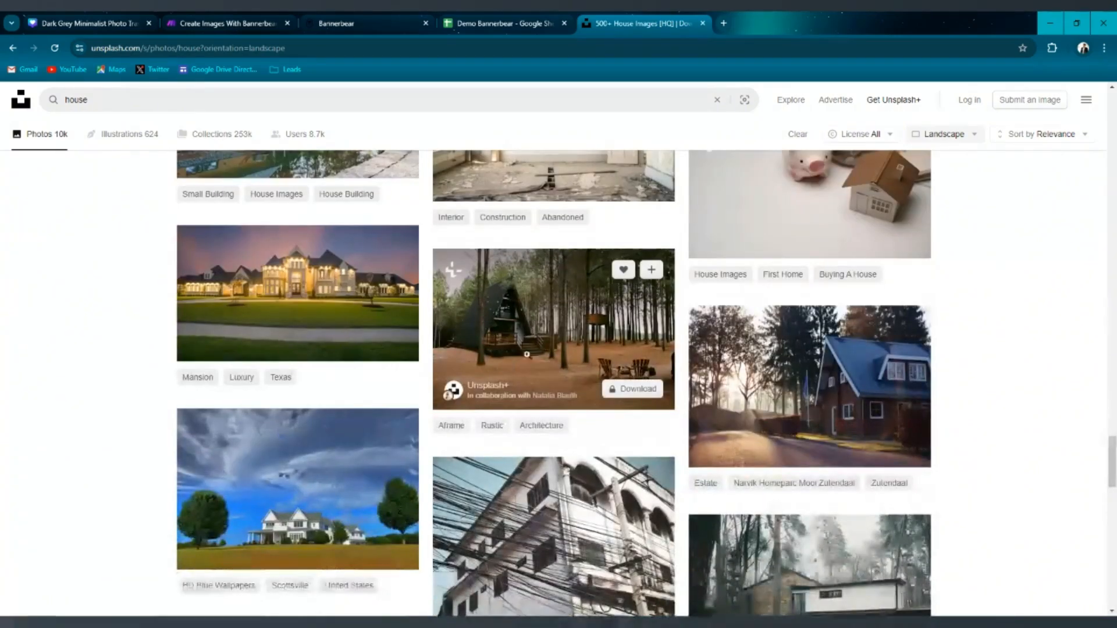
{"action": "scroll", "coordinate": [527, 354], "scroll_direction": "down", "scroll_amount": 3}
{"action": "scroll", "coordinate": [361, 407], "scroll_direction": "down", "scroll_amount": 3}
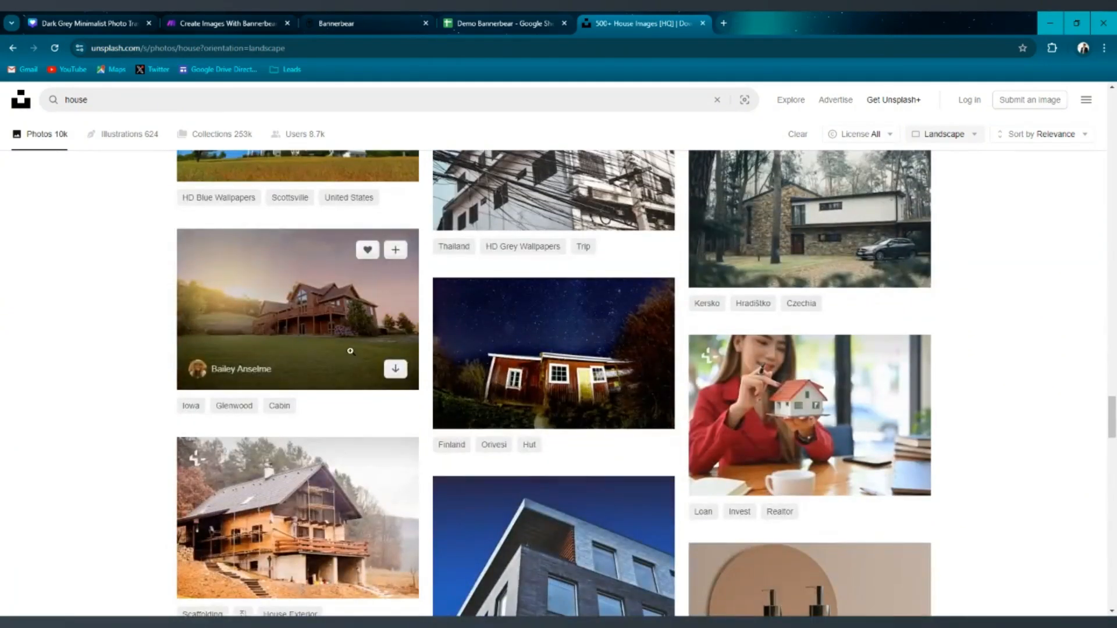
{"action": "left_click", "coordinate": [330, 308]}
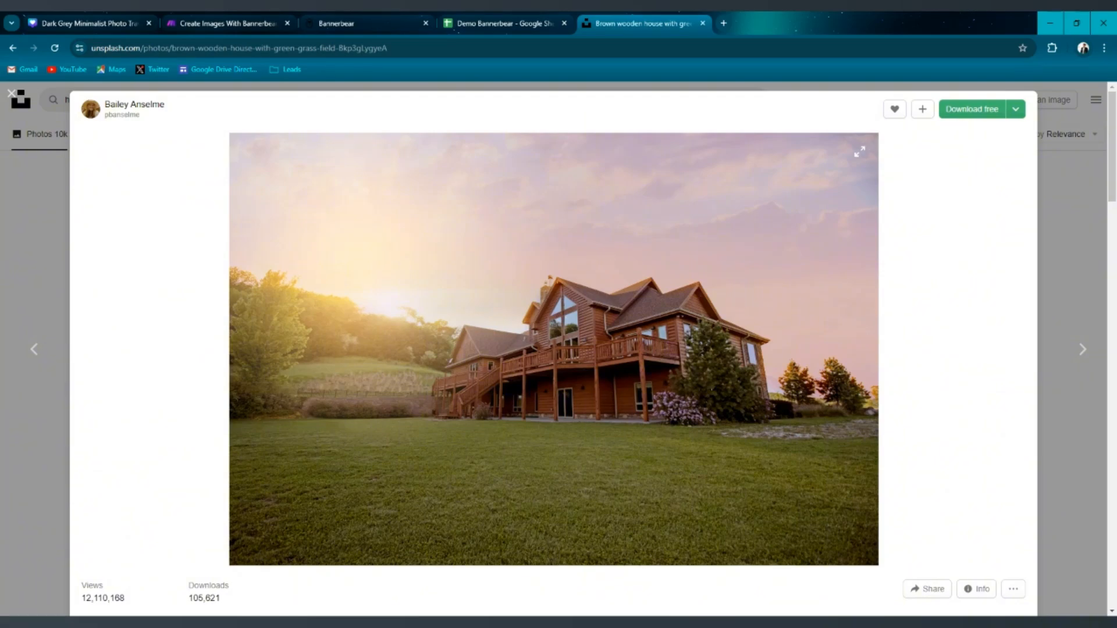
Open the full-size image in its own tab and copy its image address.
{"action": "left_click", "coordinate": [589, 298]}
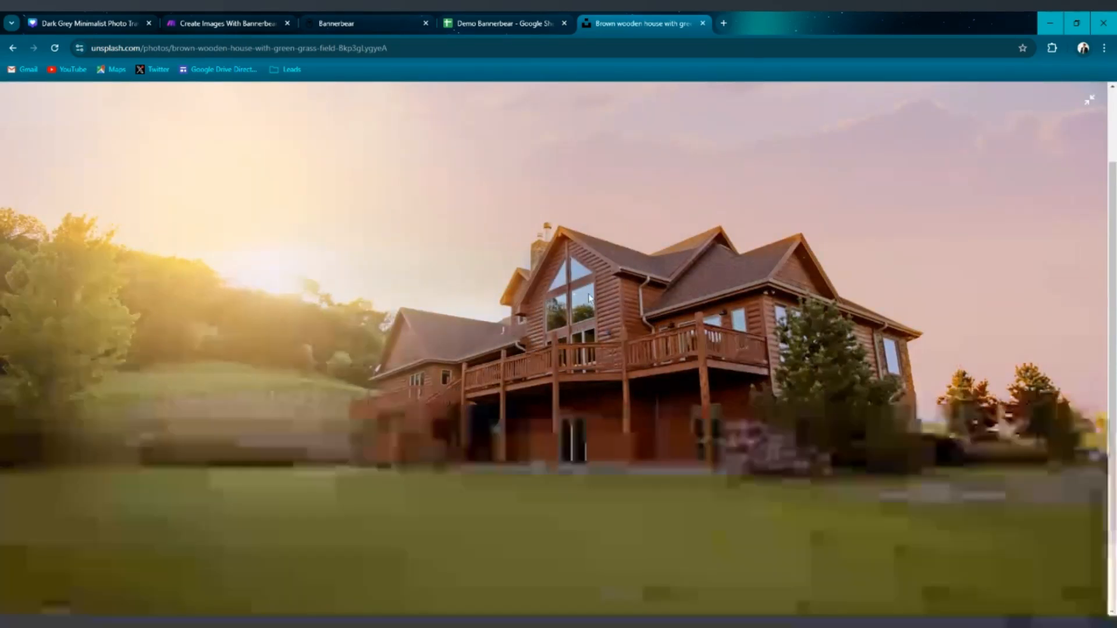
{"action": "right_click", "coordinate": [589, 298]}
{"action": "left_click", "coordinate": [666, 305]}
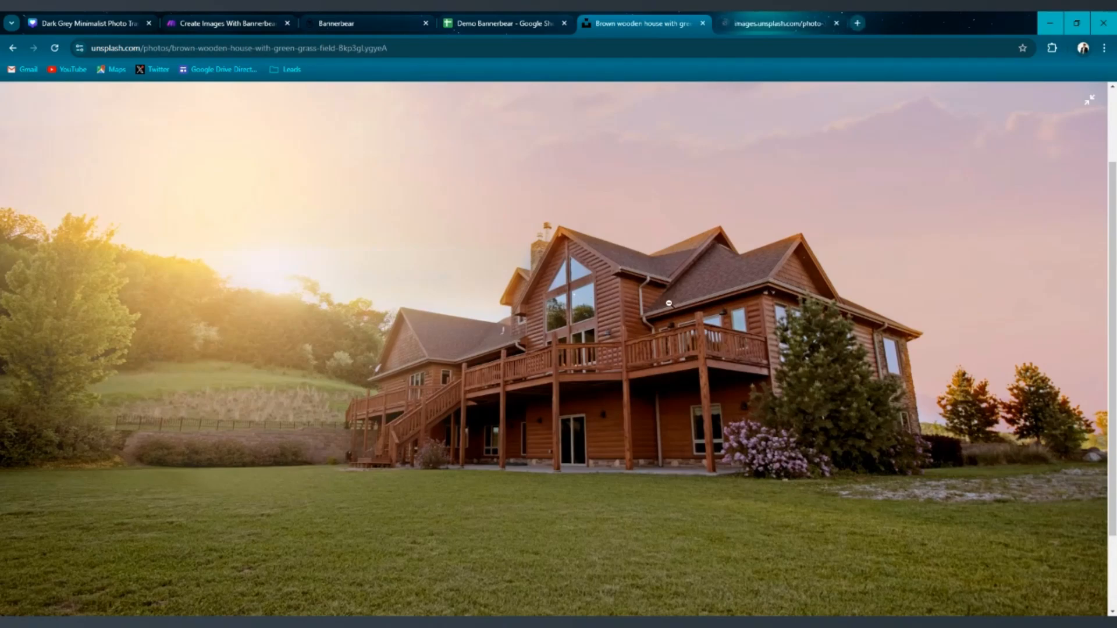
{"action": "left_click", "coordinate": [798, 19]}
{"action": "left_click", "coordinate": [92, 47]}
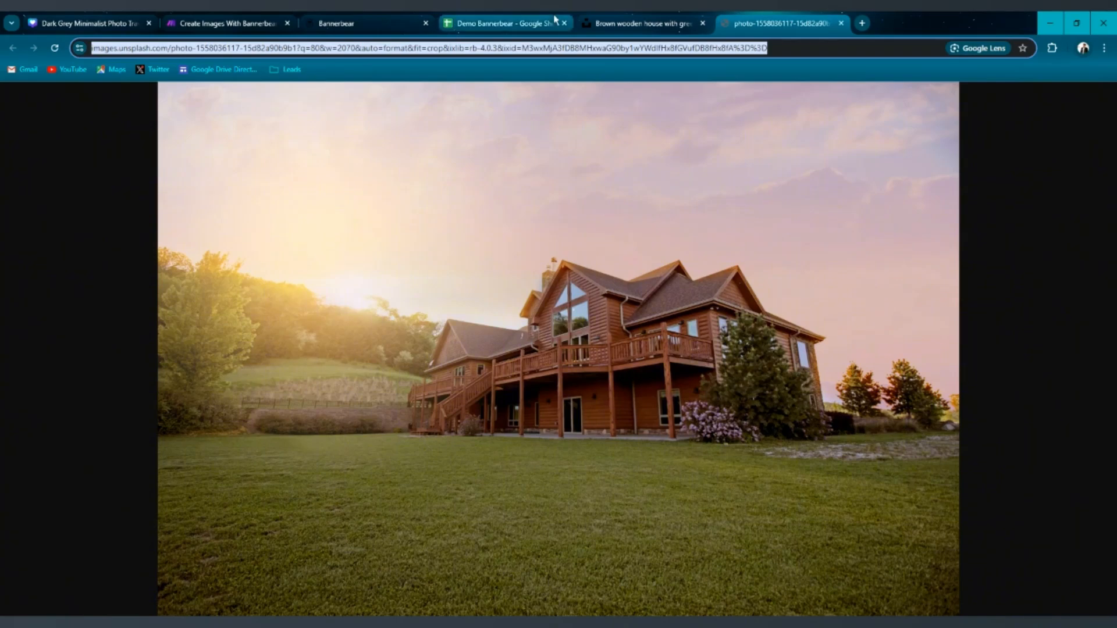
Paste the image URL into the Image URL cell E2 of the Demo Bannerbear sheet.
{"action": "left_click", "coordinate": [465, 22]}
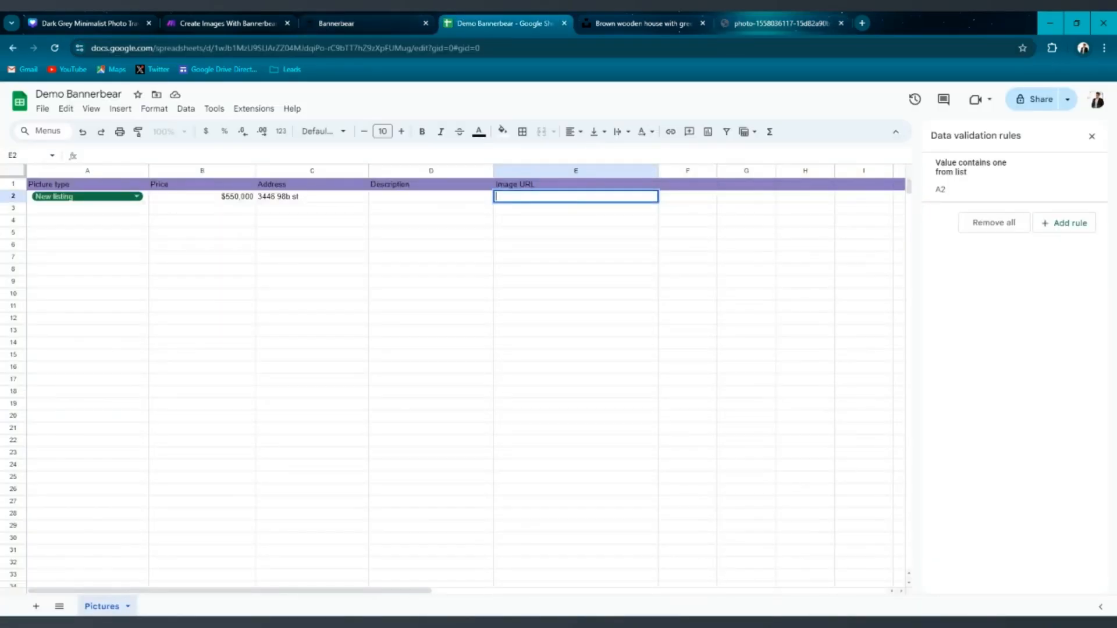
{"action": "key", "text": "ctrl+v"}
{"action": "left_click", "coordinate": [579, 256]}
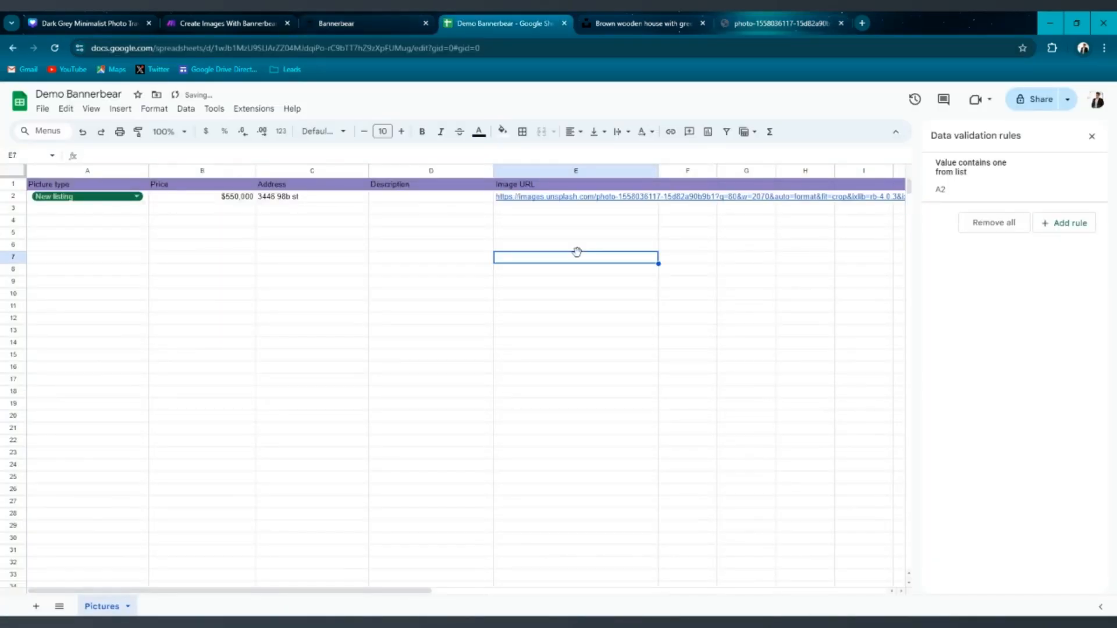
Enter a description in cell D2 about a cozy log cabin just 10 minutes out of town.
{"action": "left_click", "coordinate": [433, 198]}
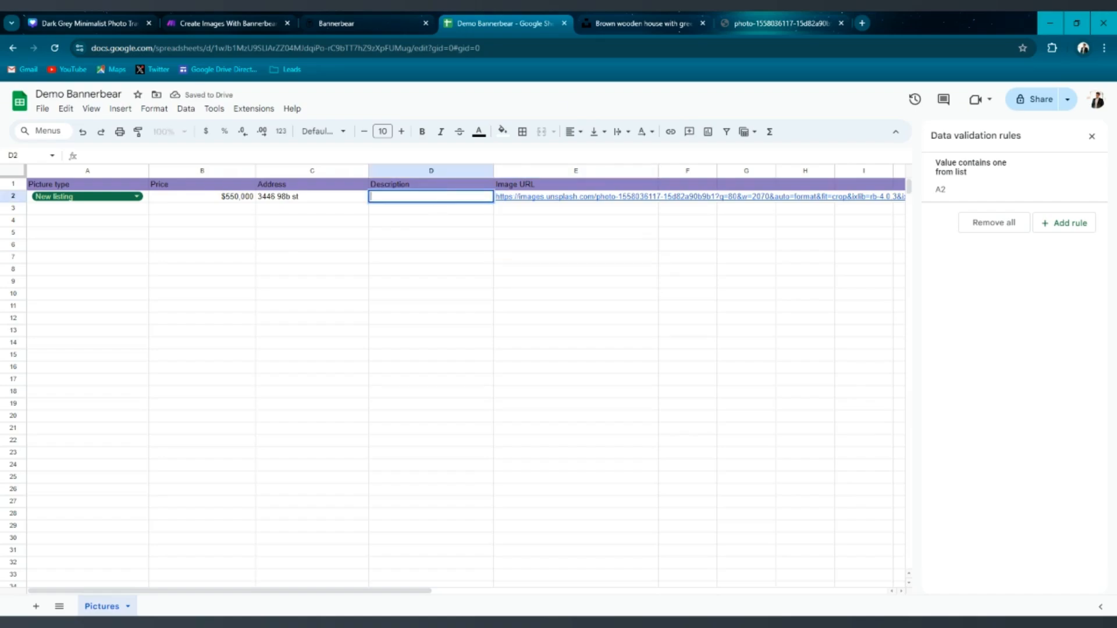
{"action": "type", "text": "Cozy Log cab"}
{"action": "key", "text": "BackSpace"}
{"action": "key", "text": "BackSpace"}
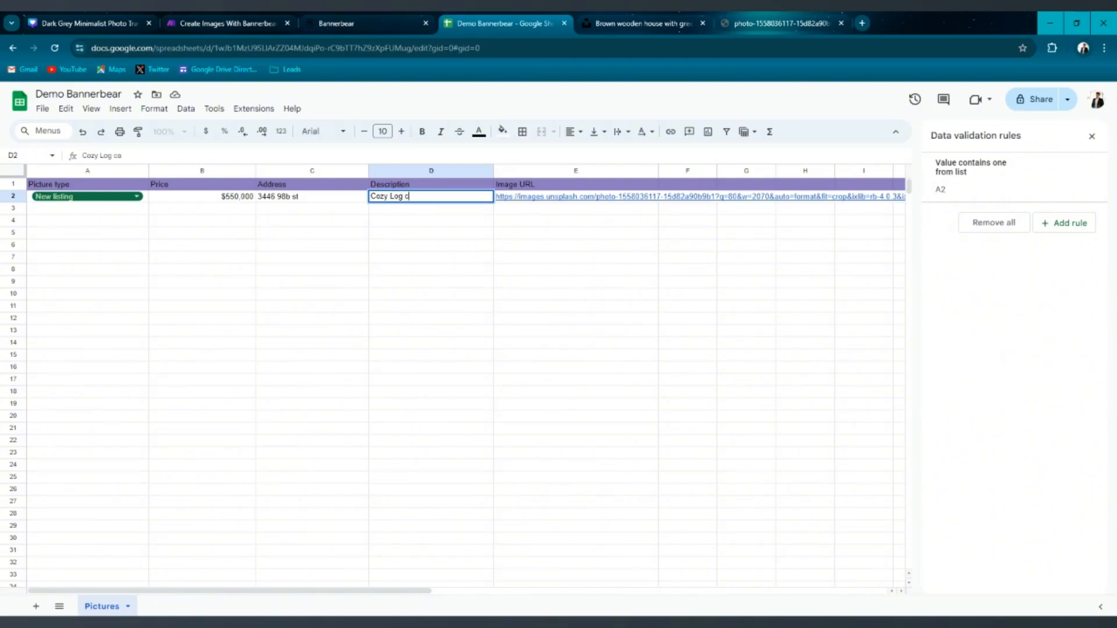
{"action": "type", "text": "Ca"}
{"action": "key", "text": "BackSpace"}
{"action": "key", "text": "BackSpace"}
{"action": "key", "text": "BackSpace"}
{"action": "type", "text": "log cabin just 10 min"}
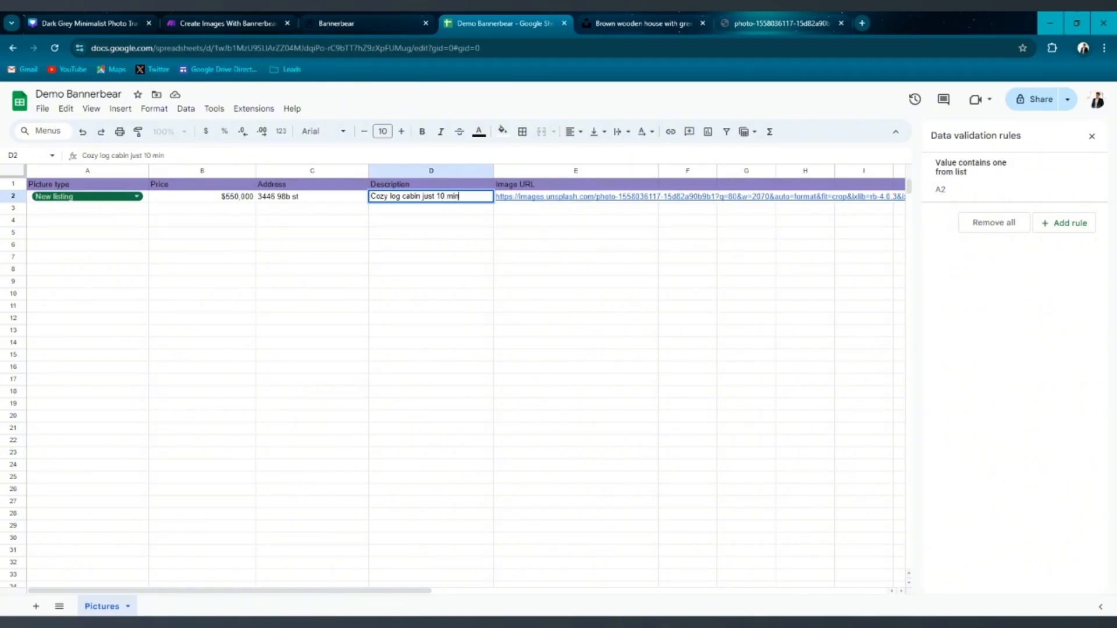
{"action": "type", "text": "utes ou"}
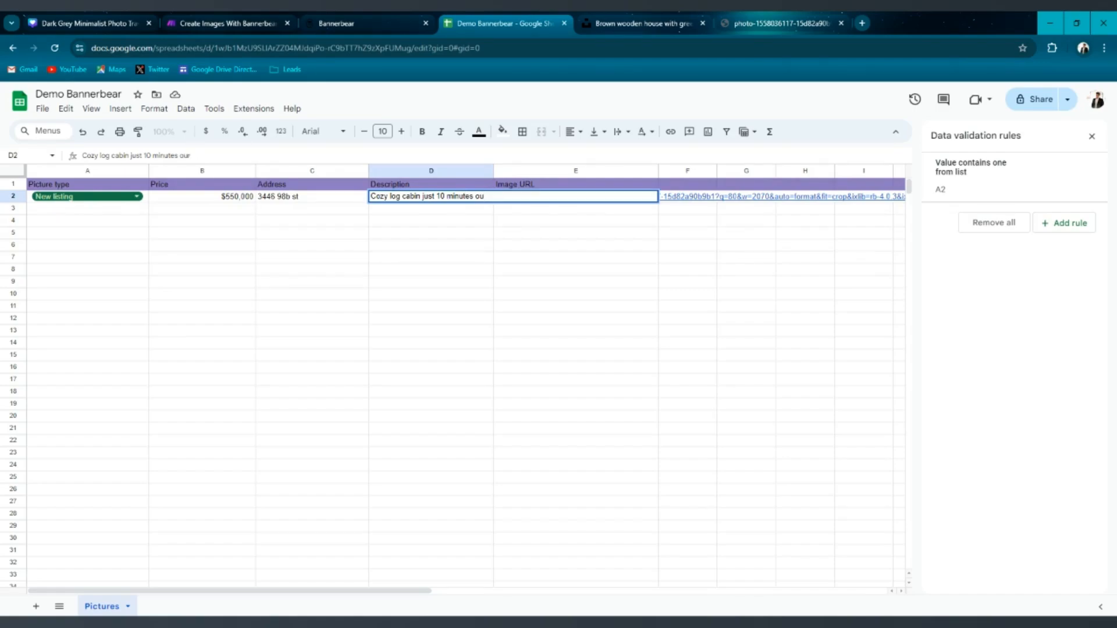
{"action": "type", "text": "r o town"}
{"action": "key", "text": "Return"}
{"action": "left_click", "coordinate": [459, 247]}
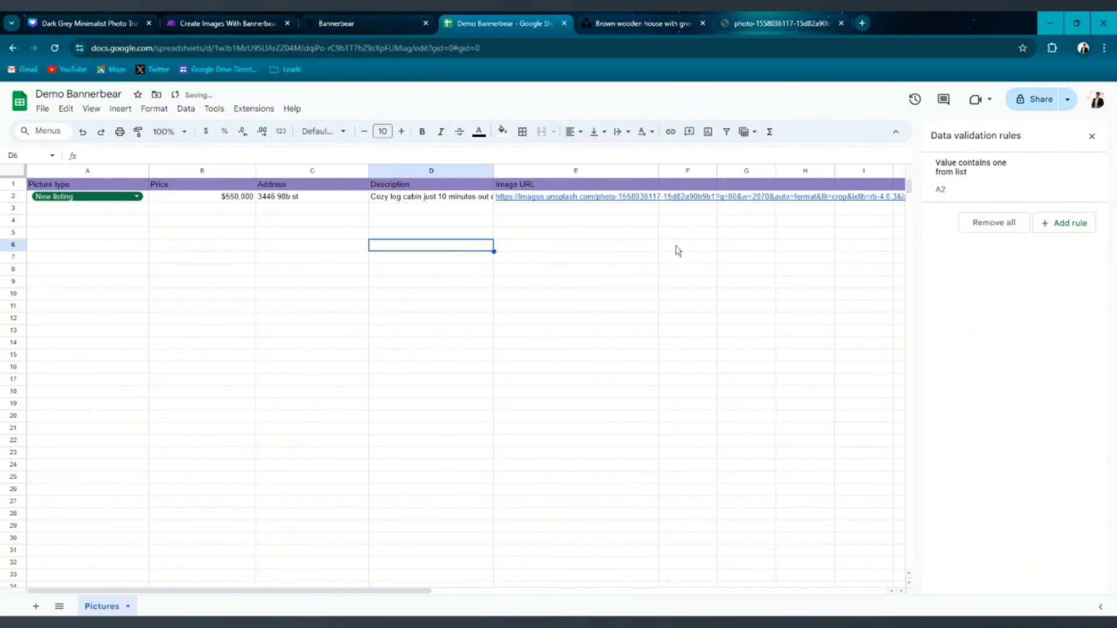
Close the data validation panel and set the Image URL cell's text wrapping to clip.
{"action": "left_click", "coordinate": [1092, 136]}
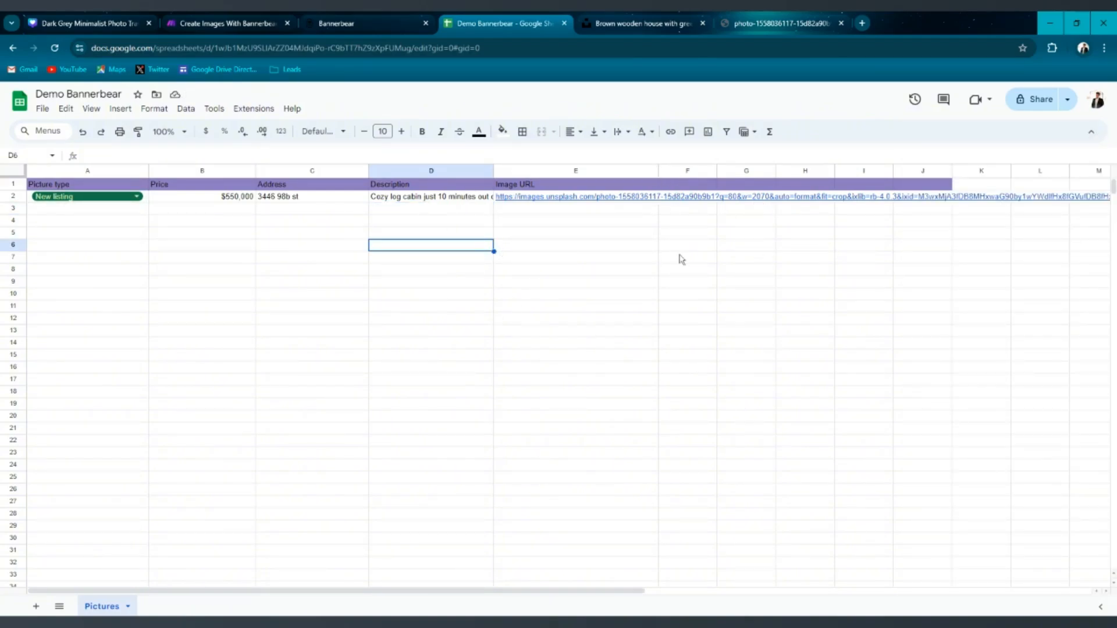
{"action": "left_click", "coordinate": [646, 199]}
{"action": "left_click", "coordinate": [618, 132]}
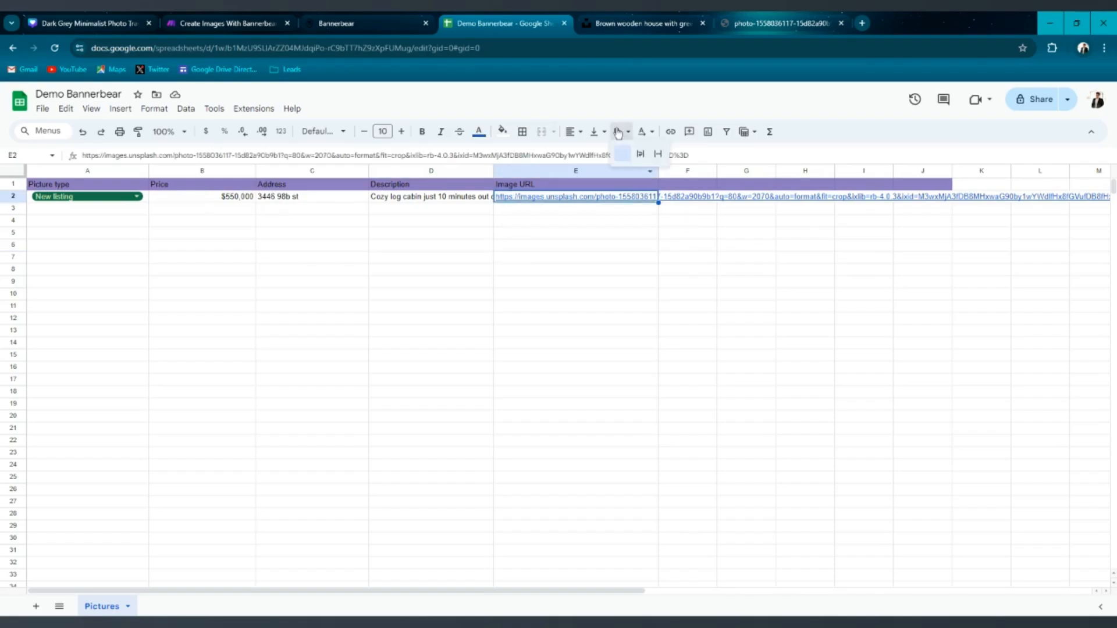
{"action": "left_click", "coordinate": [658, 154]}
{"action": "left_click", "coordinate": [598, 303]}
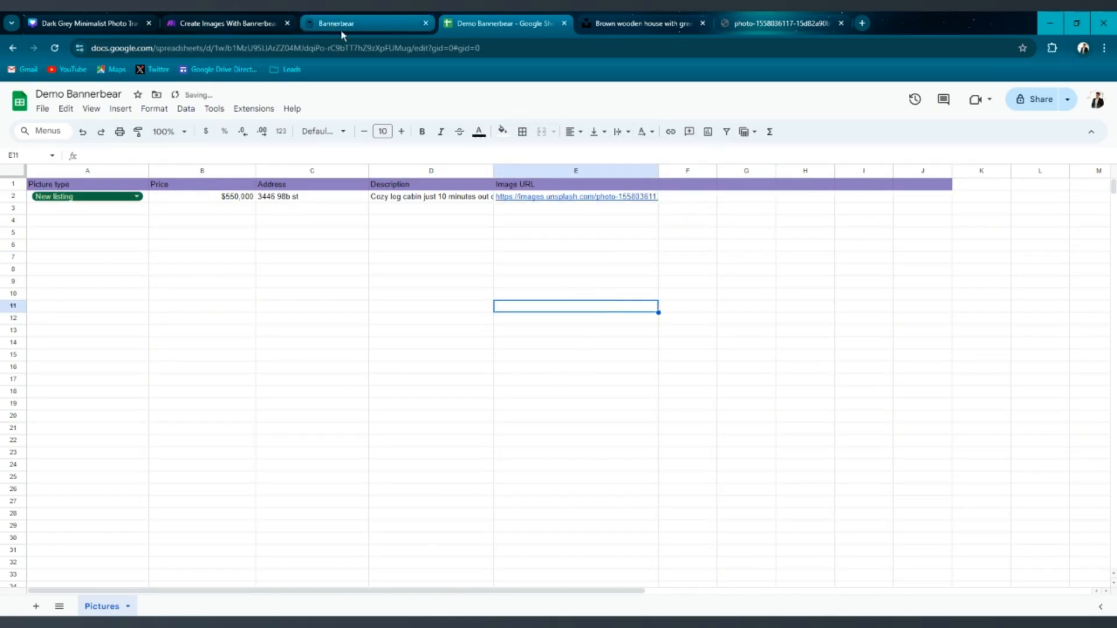
Review the Google Sheets Search Rows module's spreadsheet and sheet settings against the sheet, then close it with OK.
{"action": "left_click", "coordinate": [361, 22]}
{"action": "left_click", "coordinate": [239, 22]}
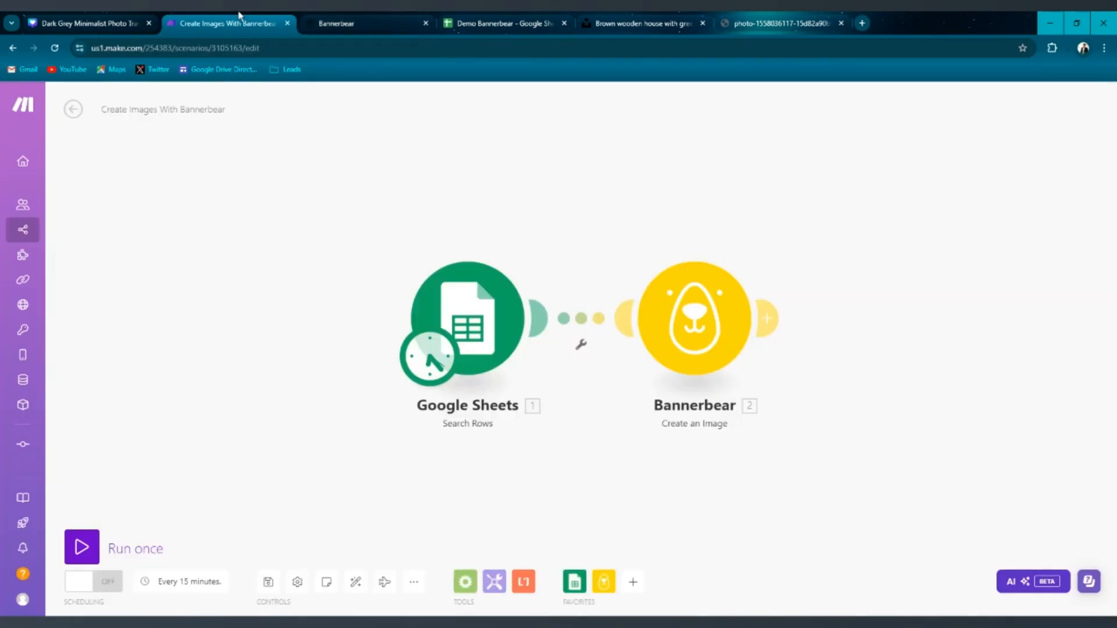
{"action": "left_click", "coordinate": [478, 309]}
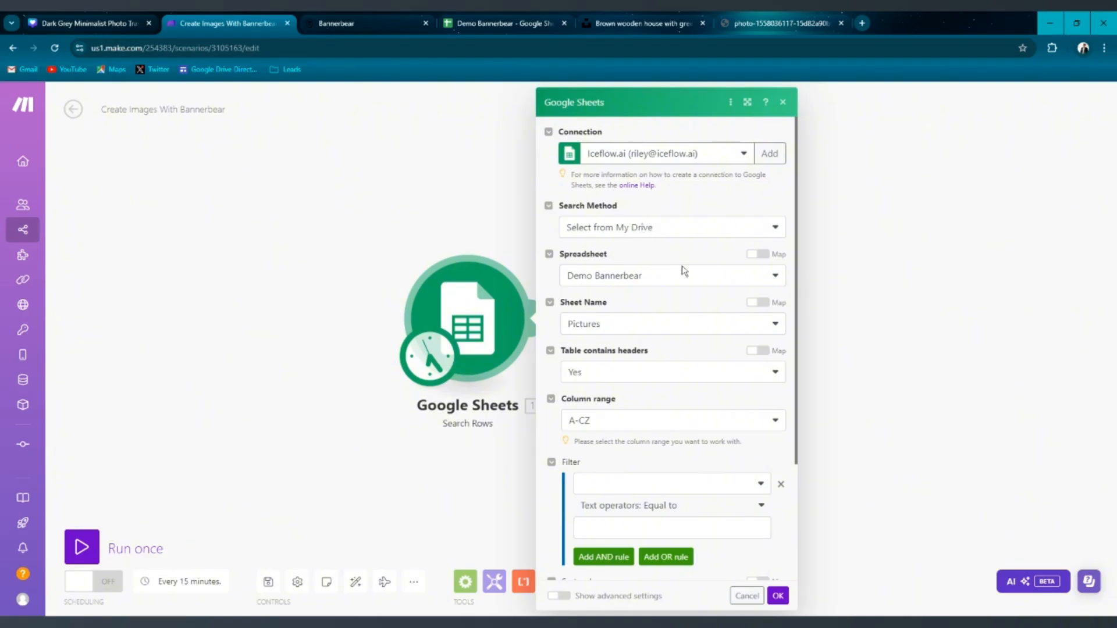
{"action": "left_click", "coordinate": [620, 278]}
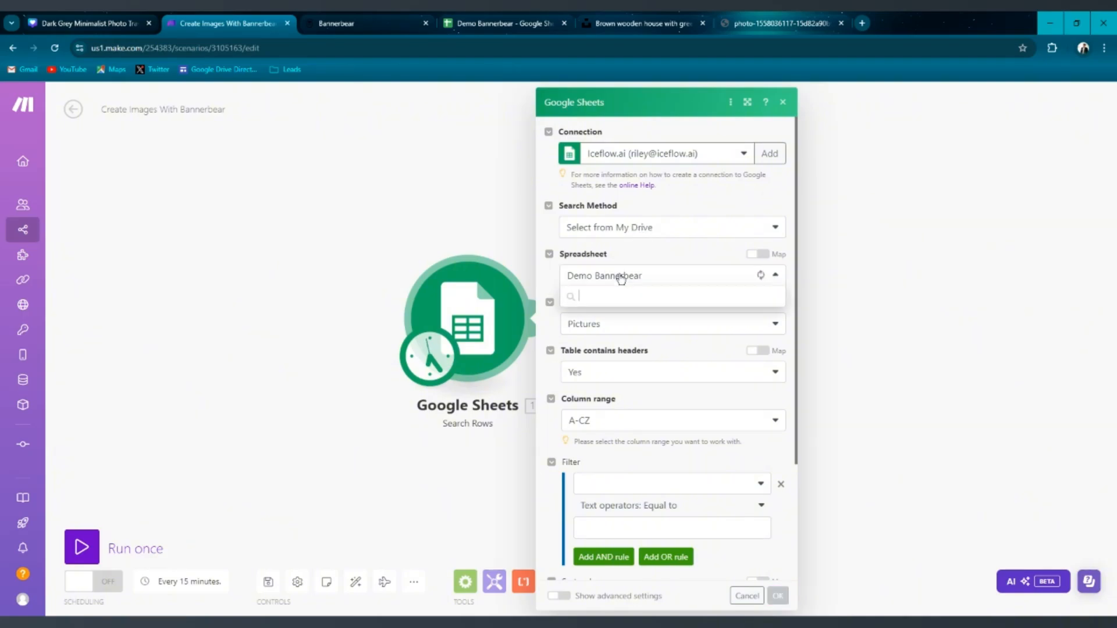
{"action": "left_click", "coordinate": [489, 23]}
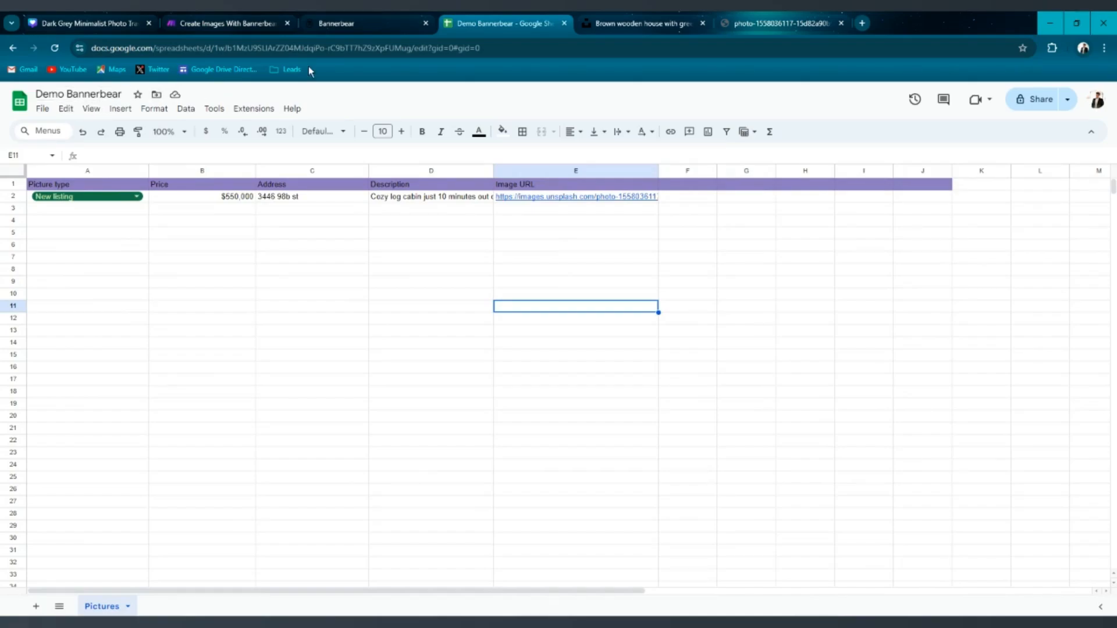
{"action": "left_click", "coordinate": [244, 24]}
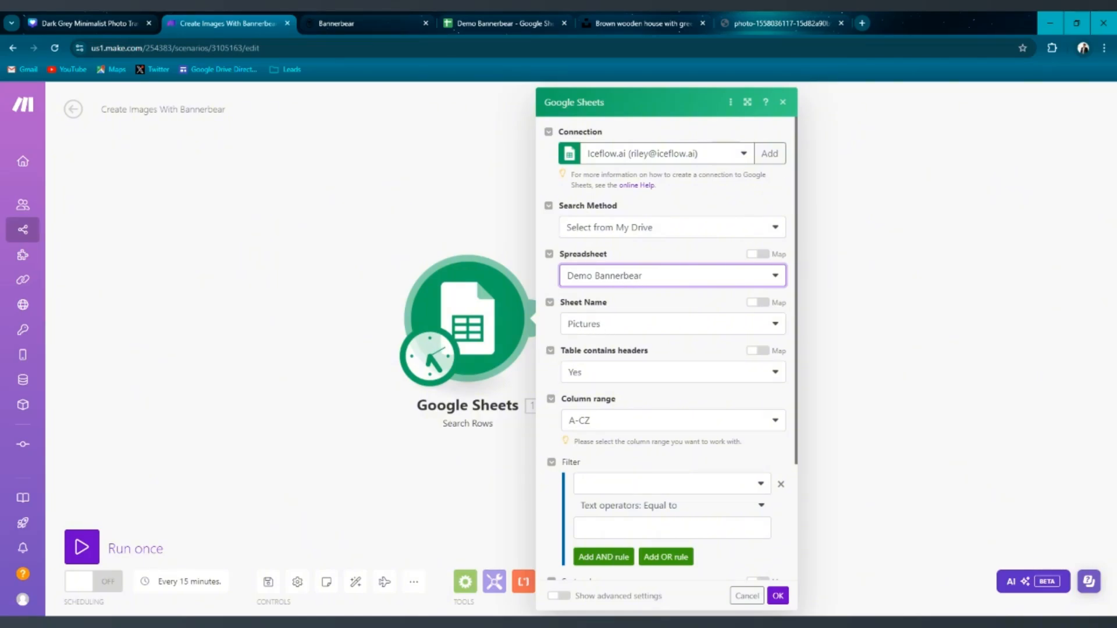
{"action": "left_click", "coordinate": [483, 23]}
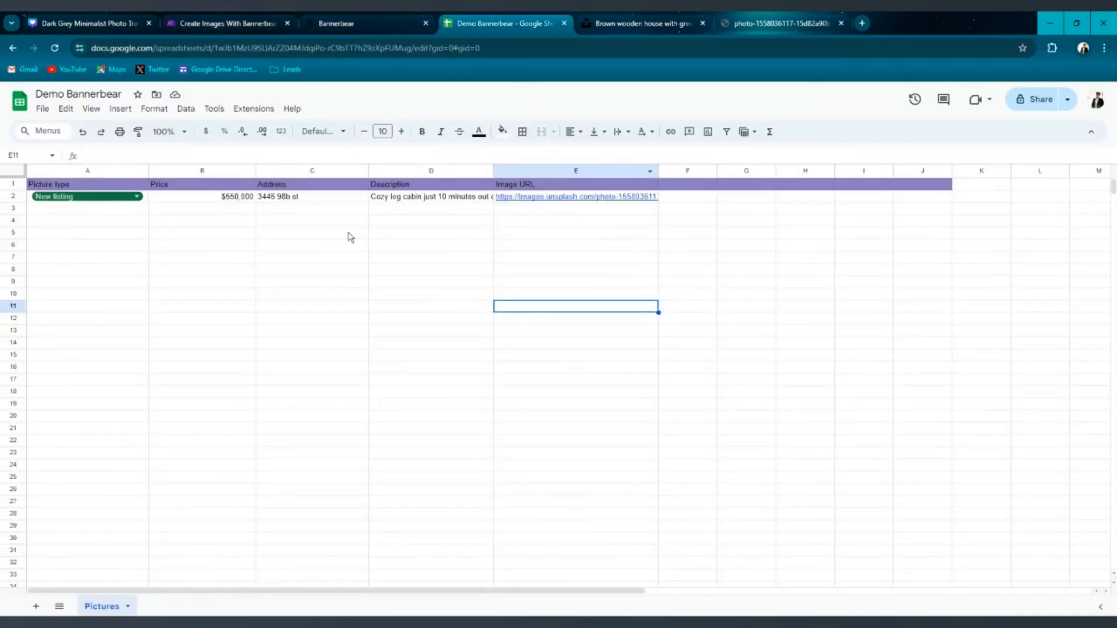
{"action": "left_click", "coordinate": [228, 17]}
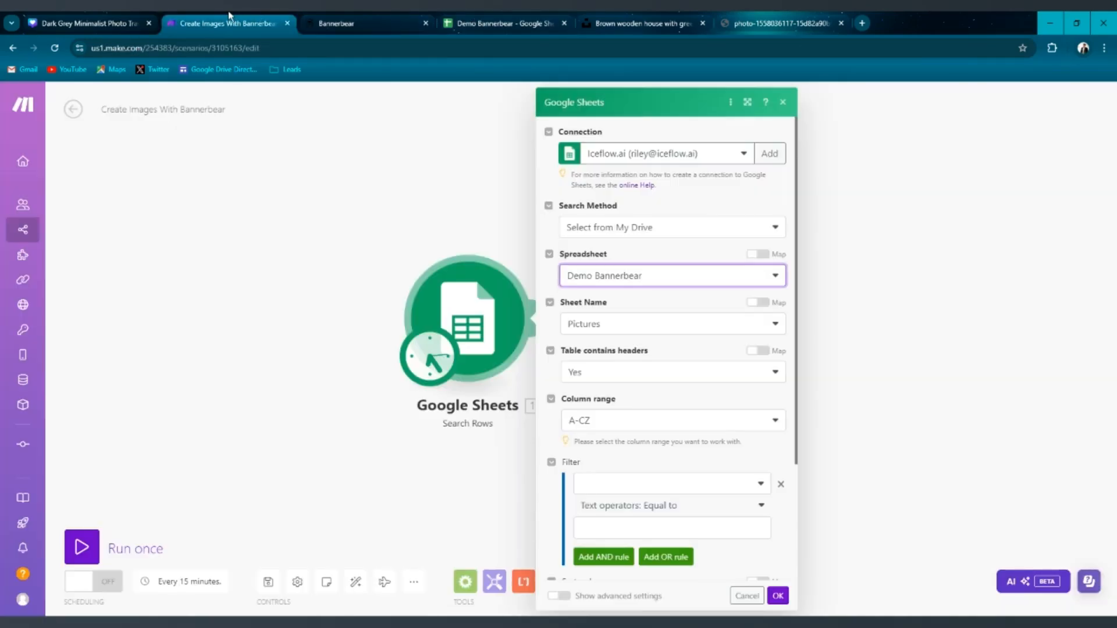
{"action": "scroll", "coordinate": [669, 306], "scroll_direction": "down", "scroll_amount": 3}
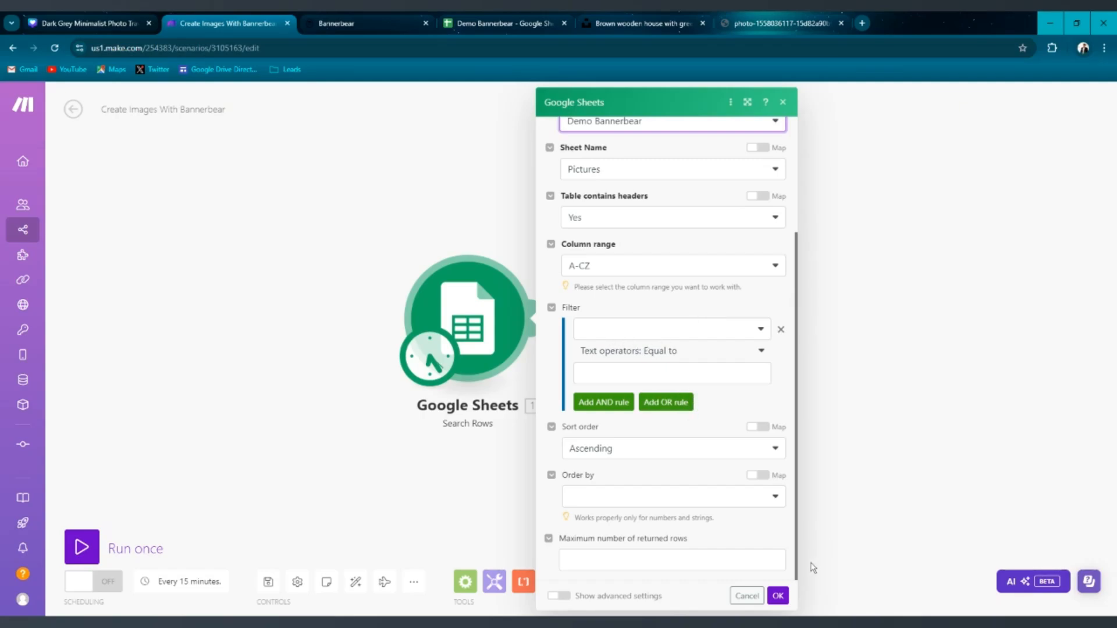
{"action": "left_click", "coordinate": [778, 596]}
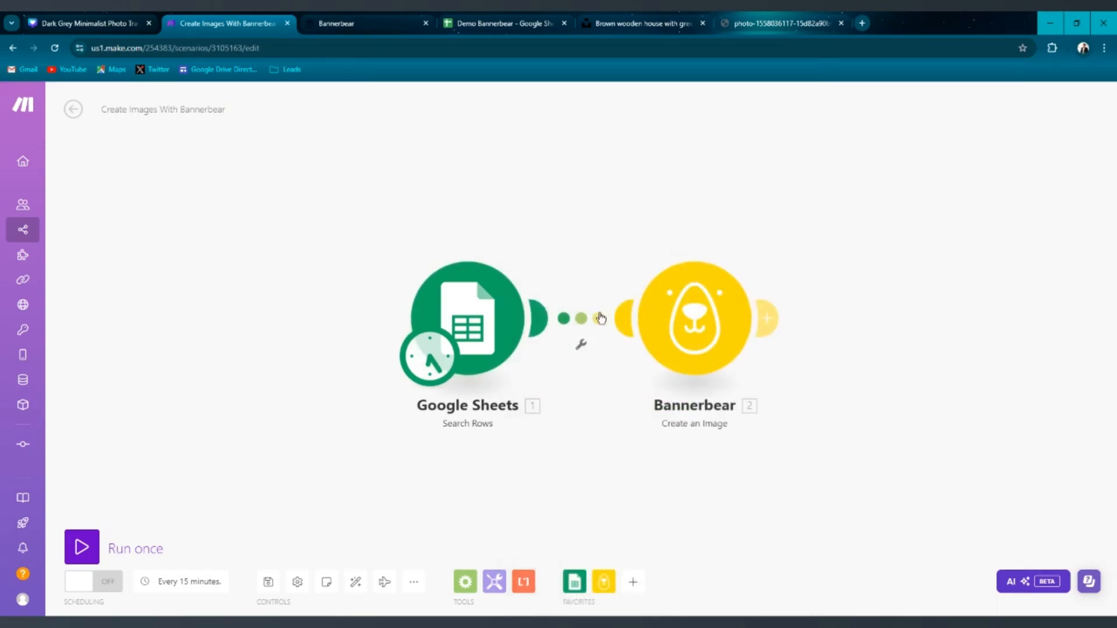
Inspect the Bannerbear Create an Image module and the Real Estate Pictures template page in Bannerbear.
{"action": "left_click", "coordinate": [683, 309]}
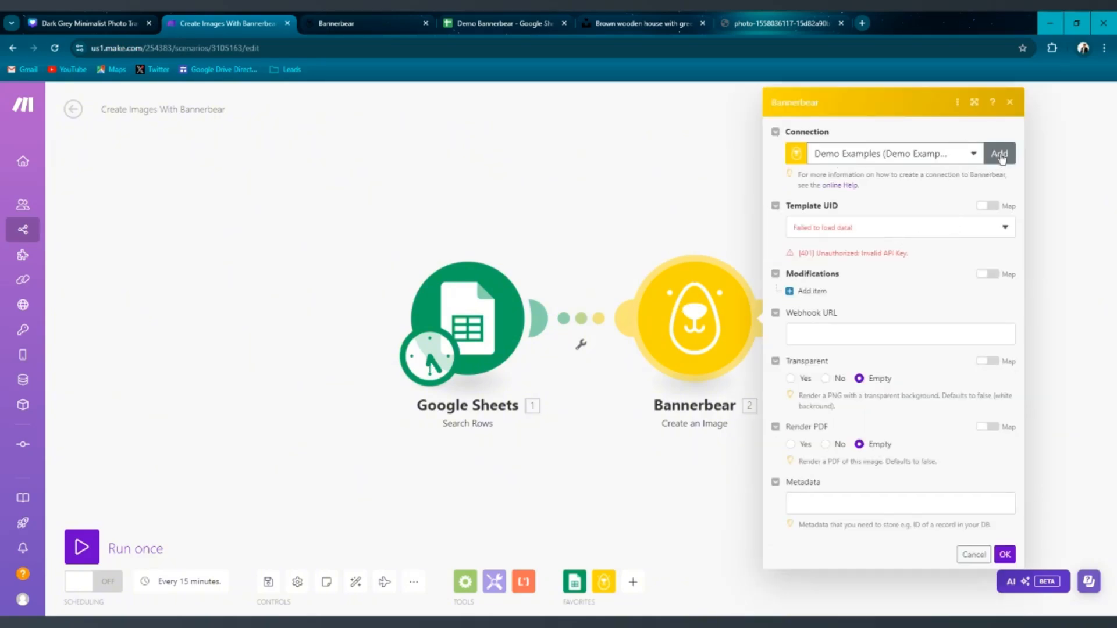
{"action": "left_click", "coordinate": [561, 150]}
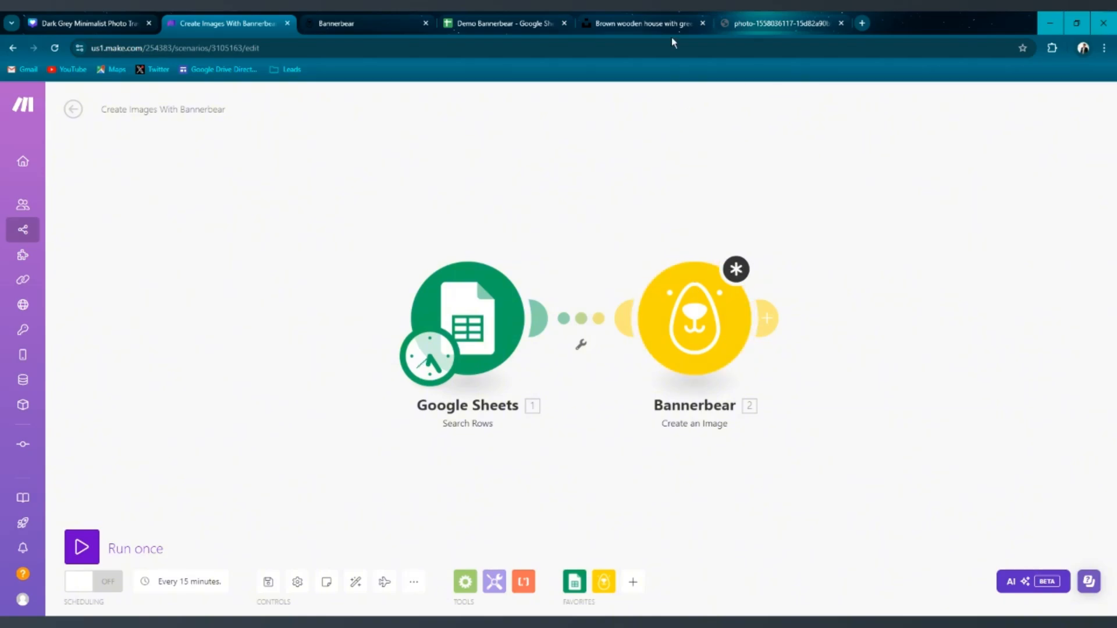
{"action": "left_click", "coordinate": [363, 21]}
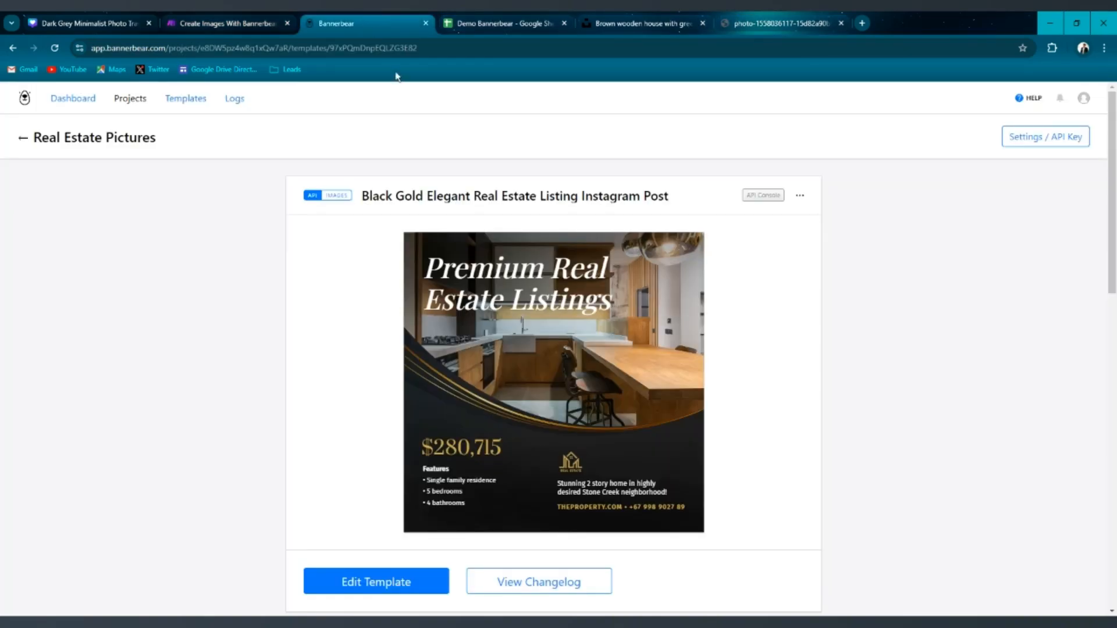
{"action": "scroll", "coordinate": [518, 197], "scroll_direction": "down", "scroll_amount": 2}
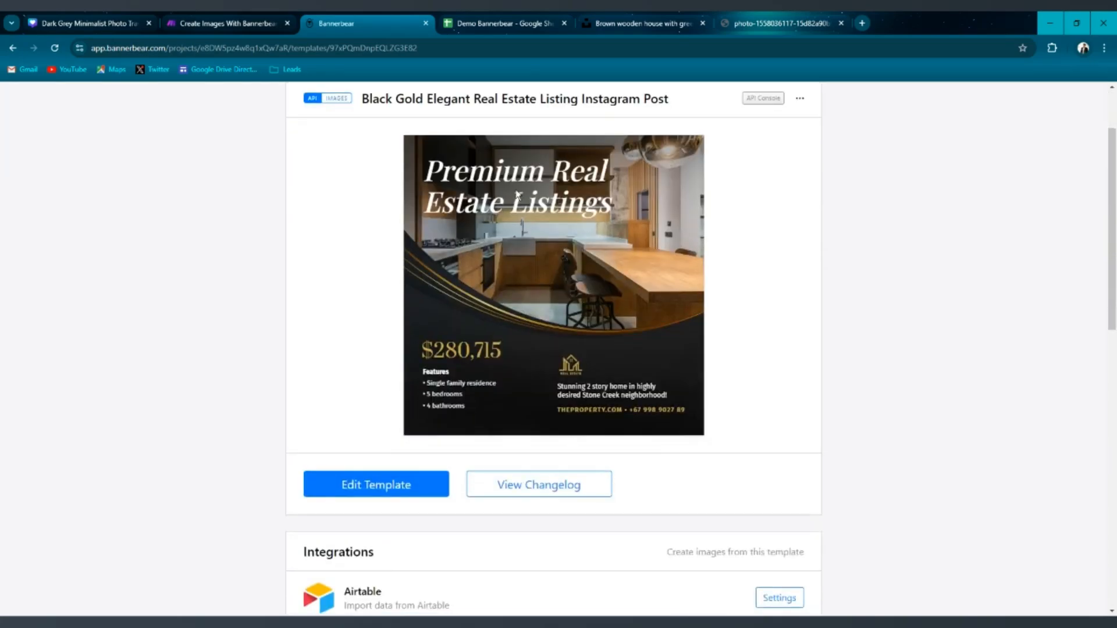
{"action": "scroll", "coordinate": [403, 249], "scroll_direction": "up", "scroll_amount": 2}
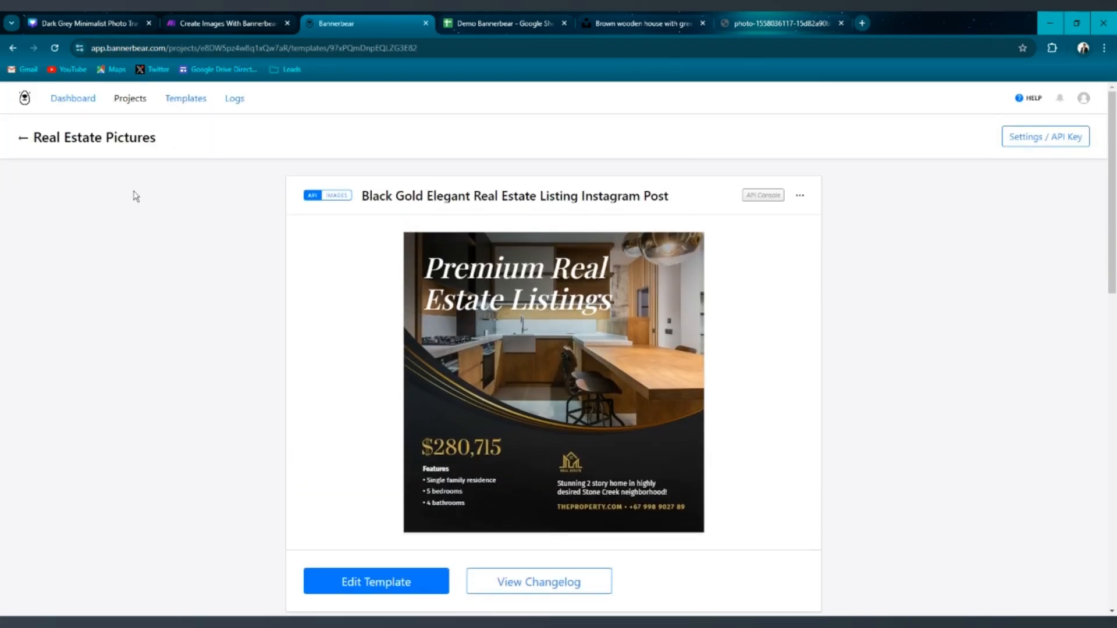
Create a new Bannerbear project named Demo Bannerbear.
{"action": "left_click", "coordinate": [24, 139]}
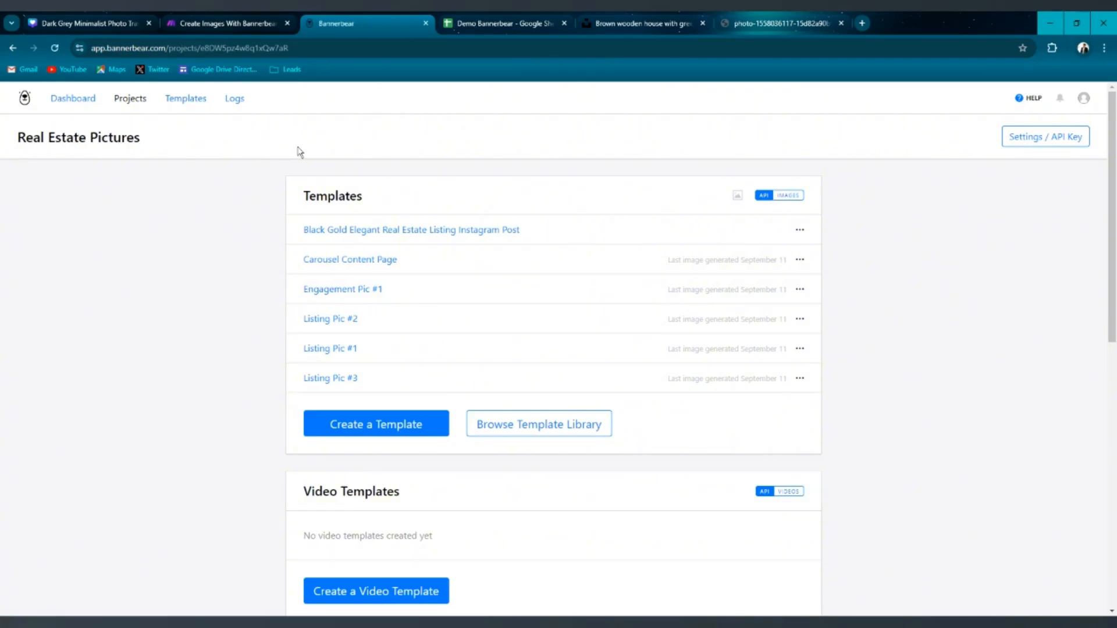
{"action": "left_click", "coordinate": [125, 101]}
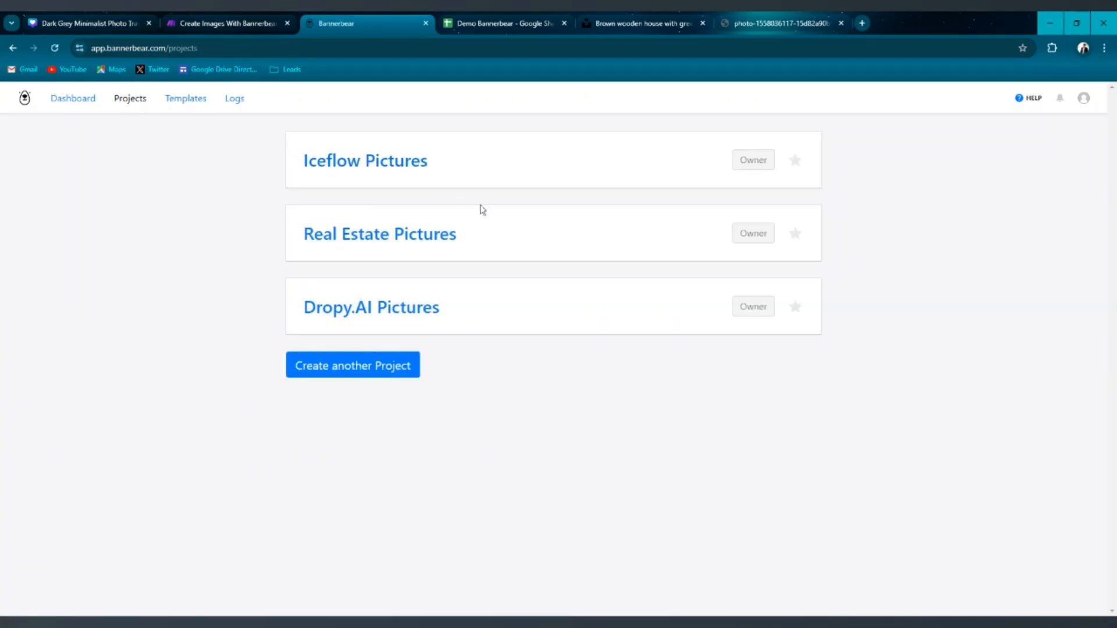
{"action": "left_click", "coordinate": [349, 371]}
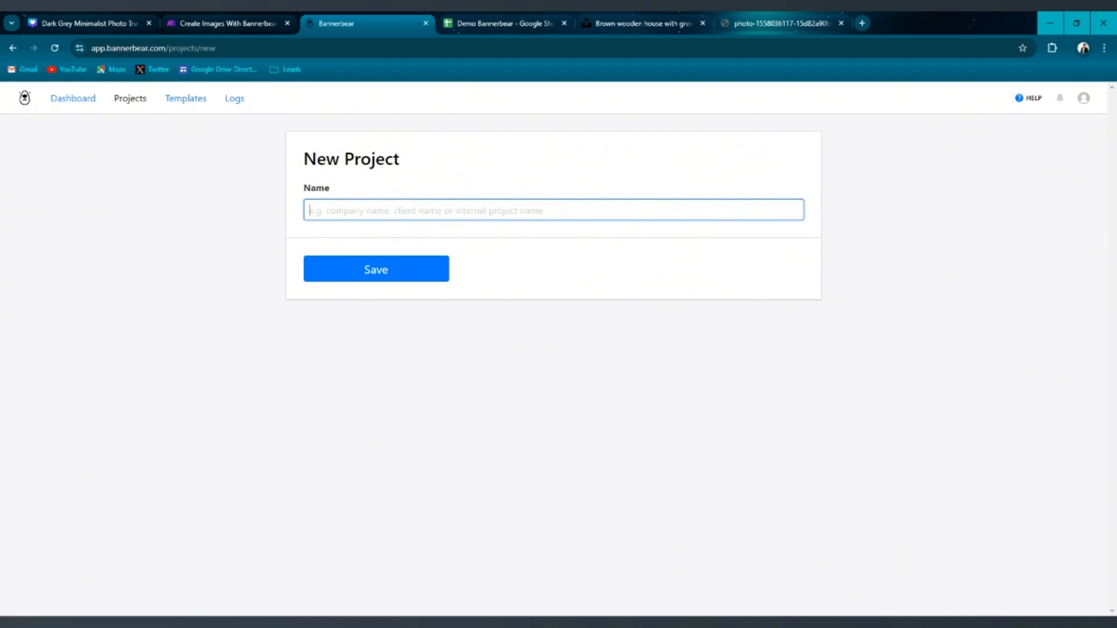
{"action": "type", "text": "Demo Bannerbear"}
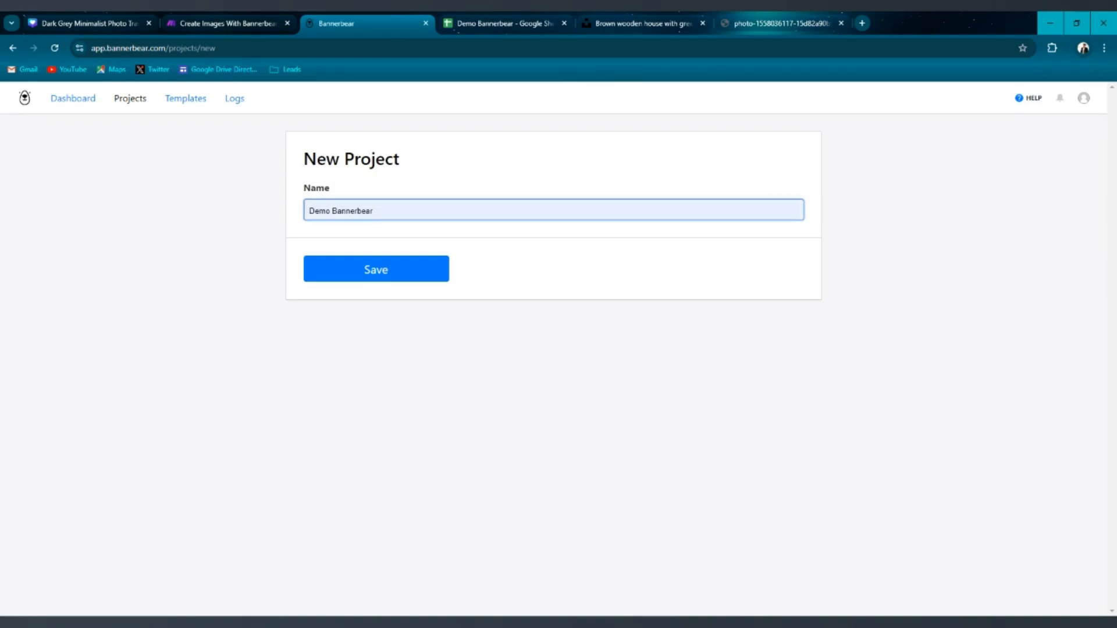
{"action": "left_click", "coordinate": [424, 277]}
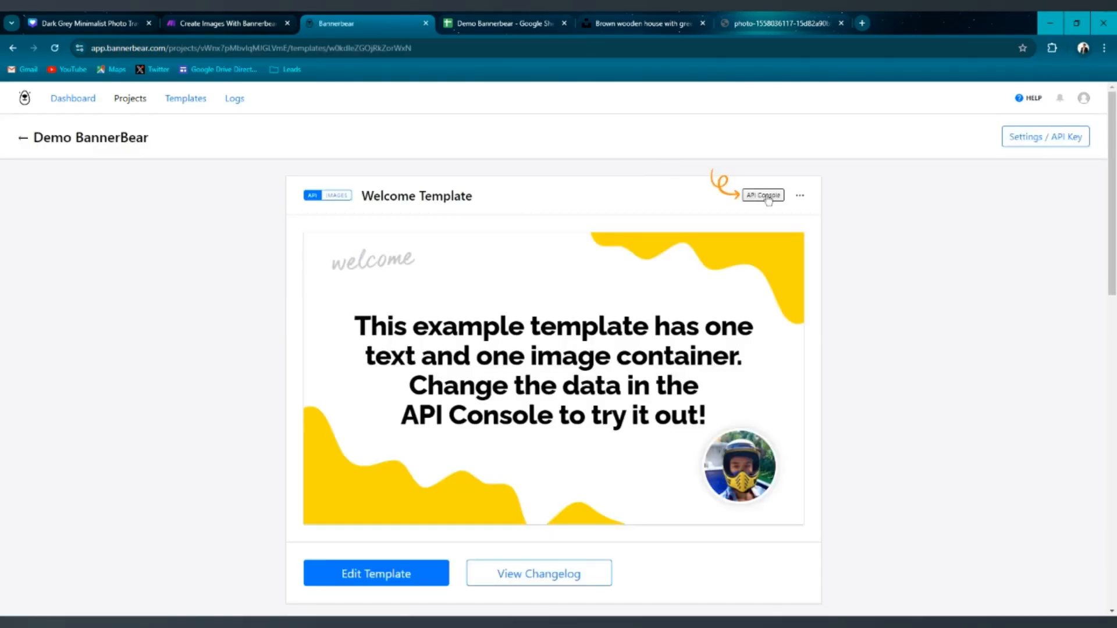
Delete the default Welcome Template from the new project.
{"action": "scroll", "coordinate": [939, 226], "scroll_direction": "down", "scroll_amount": 2}
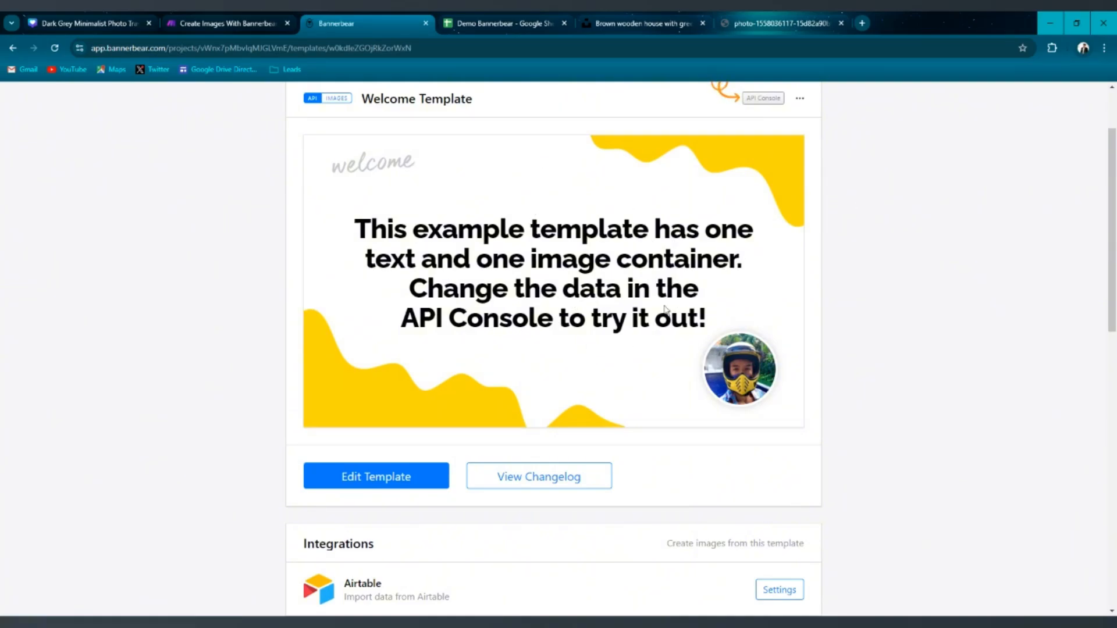
{"action": "scroll", "coordinate": [667, 311], "scroll_direction": "up", "scroll_amount": 2}
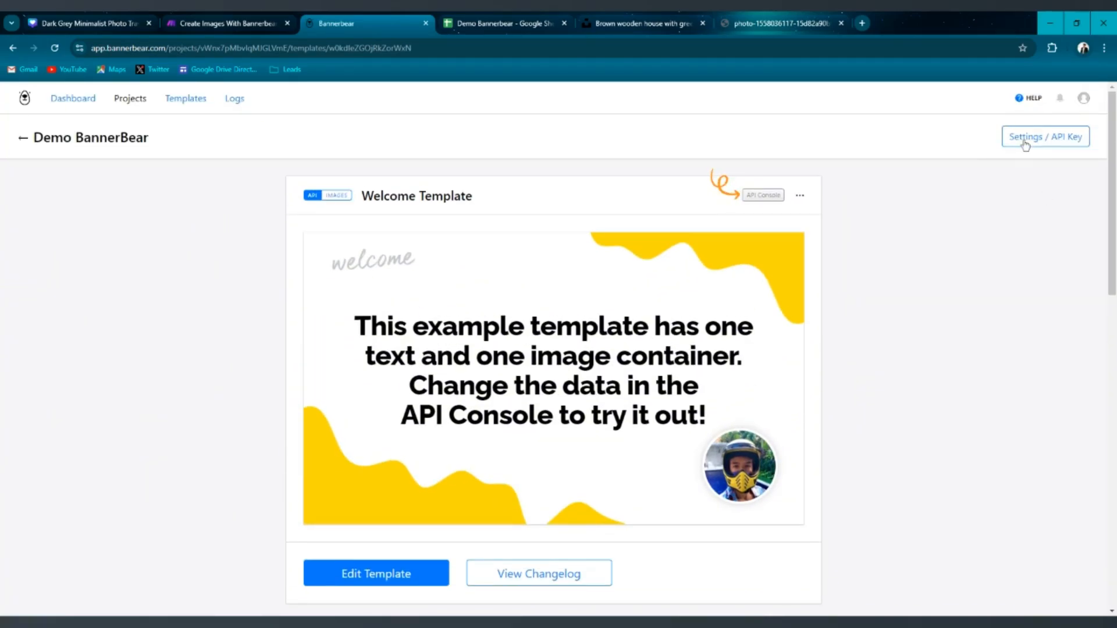
{"action": "scroll", "coordinate": [392, 281], "scroll_direction": "down", "scroll_amount": 15}
{"action": "scroll", "coordinate": [391, 207], "scroll_direction": "up", "scroll_amount": 15}
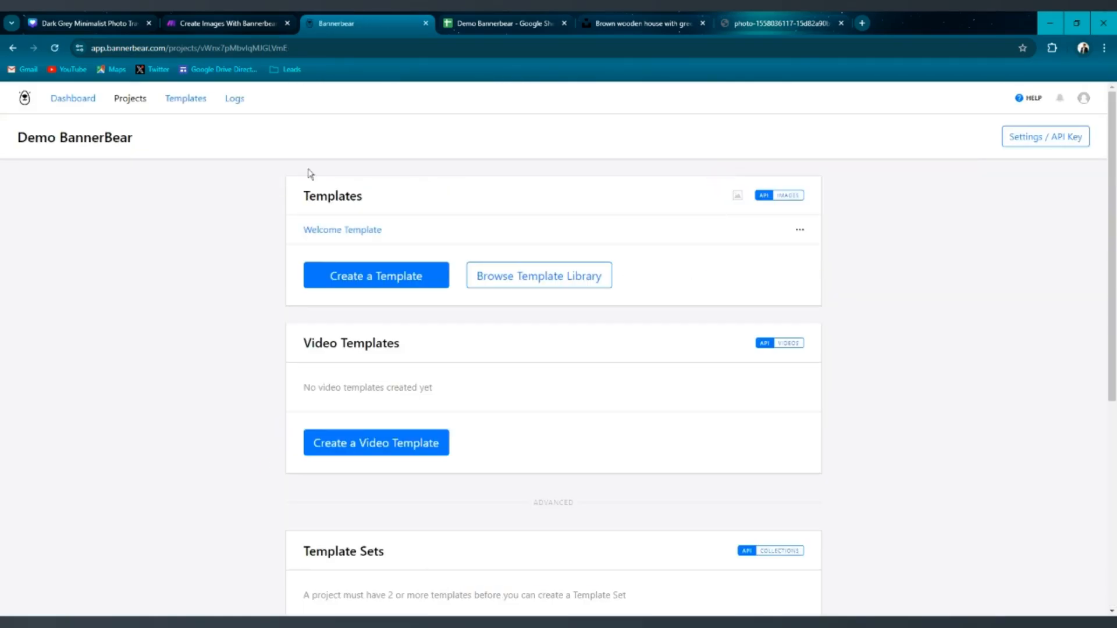
{"action": "left_click", "coordinate": [800, 229]}
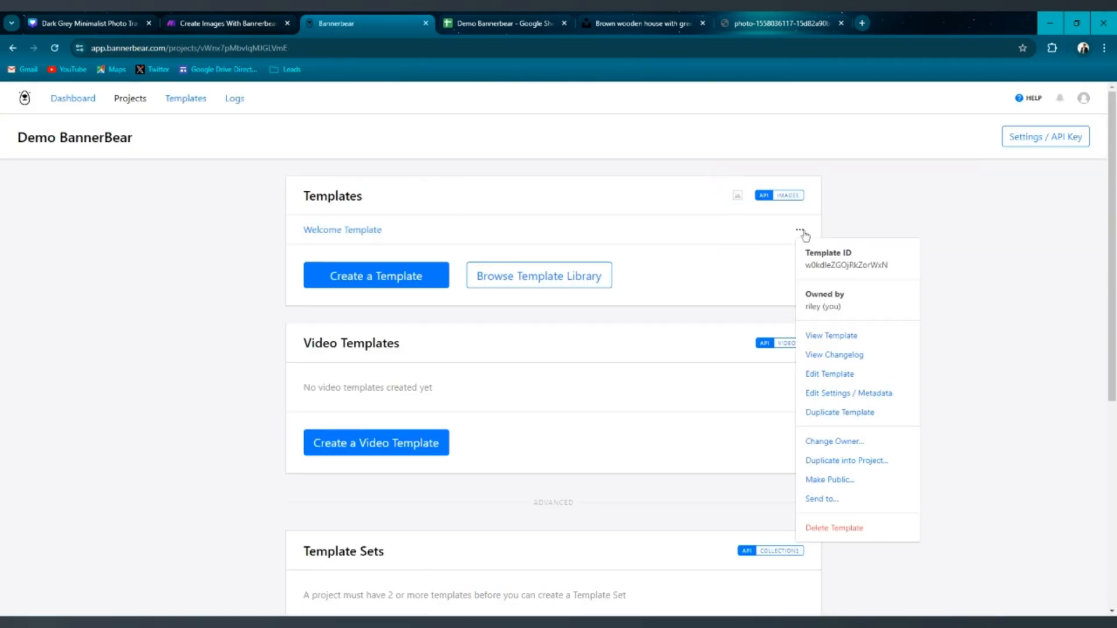
{"action": "left_click", "coordinate": [855, 528]}
{"action": "left_click", "coordinate": [605, 154]}
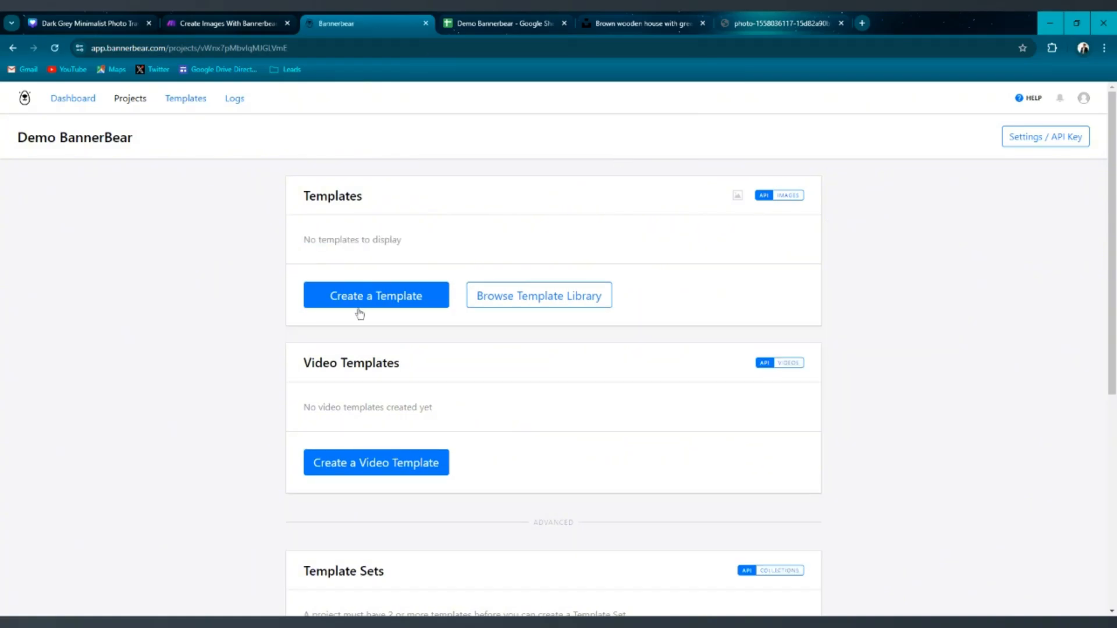
Add the Black Gold Elegant Real Estate Listing Instagram Post template from the template library to the project.
{"action": "left_click", "coordinate": [533, 296]}
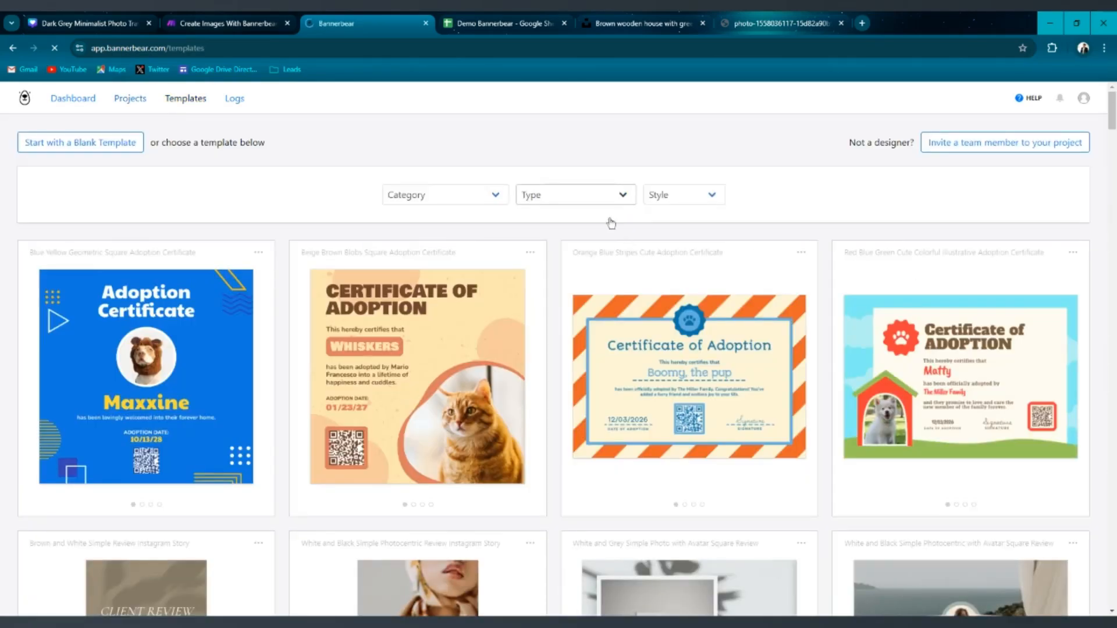
{"action": "scroll", "coordinate": [609, 222], "scroll_direction": "down", "scroll_amount": 10}
{"action": "scroll", "coordinate": [837, 271], "scroll_direction": "down", "scroll_amount": 3}
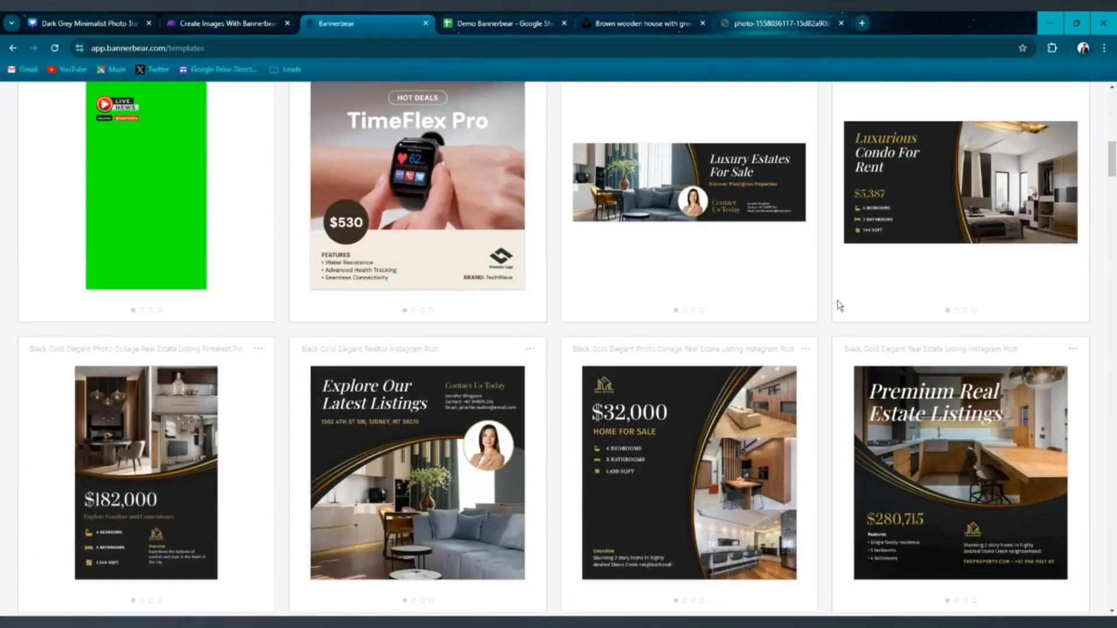
{"action": "scroll", "coordinate": [782, 281], "scroll_direction": "down", "scroll_amount": 2}
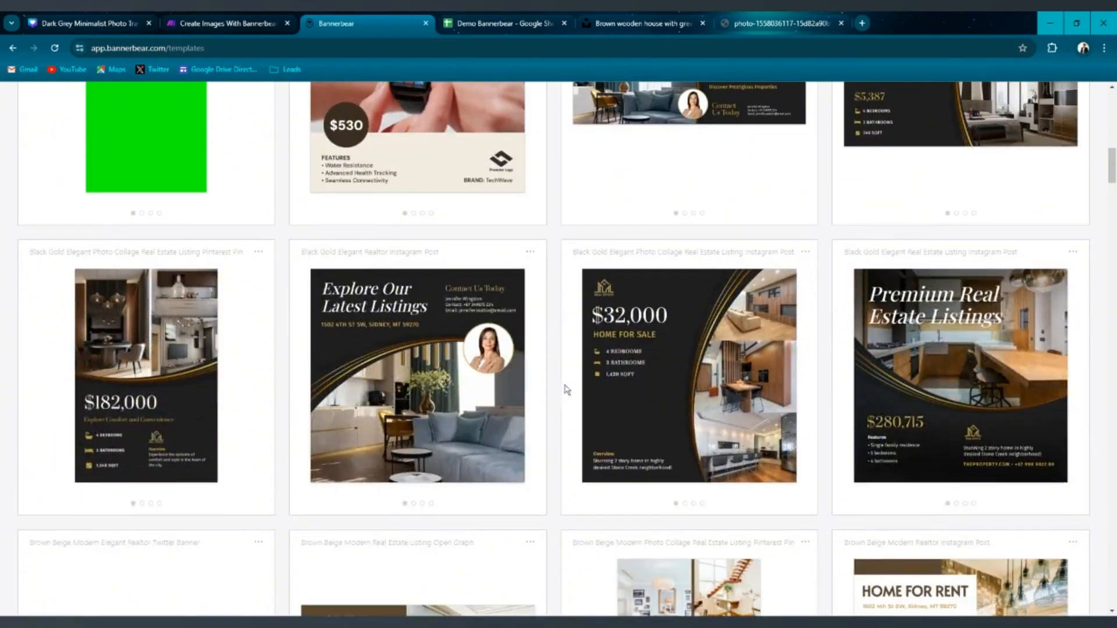
{"action": "left_click", "coordinate": [973, 356]}
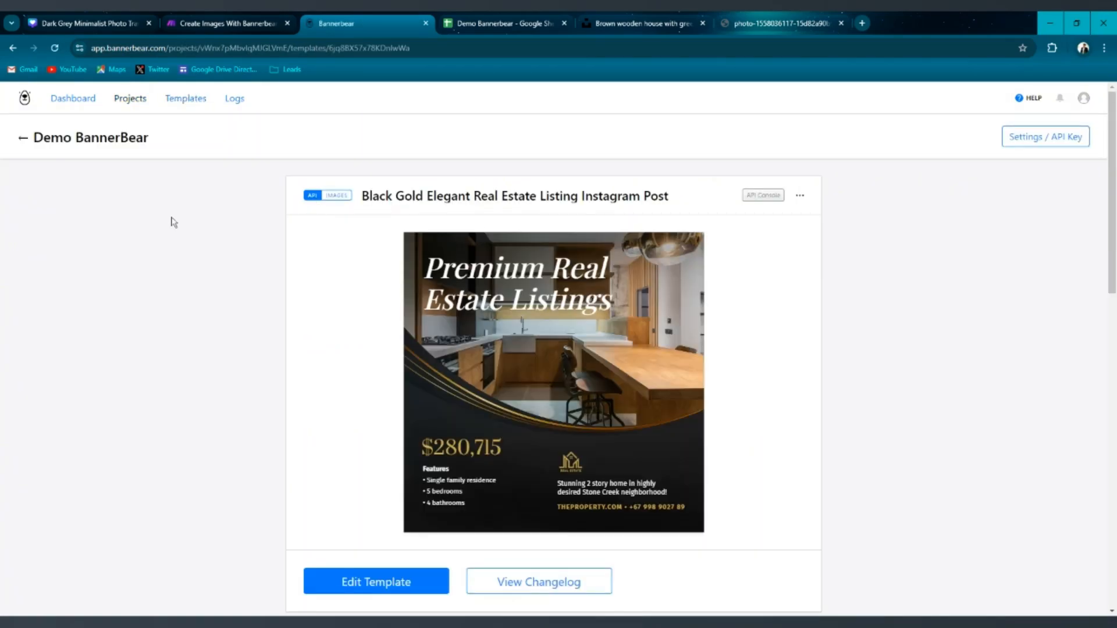
{"action": "scroll", "coordinate": [598, 235], "scroll_direction": "down", "scroll_amount": 3}
{"action": "scroll", "coordinate": [596, 235], "scroll_direction": "up", "scroll_amount": 2}
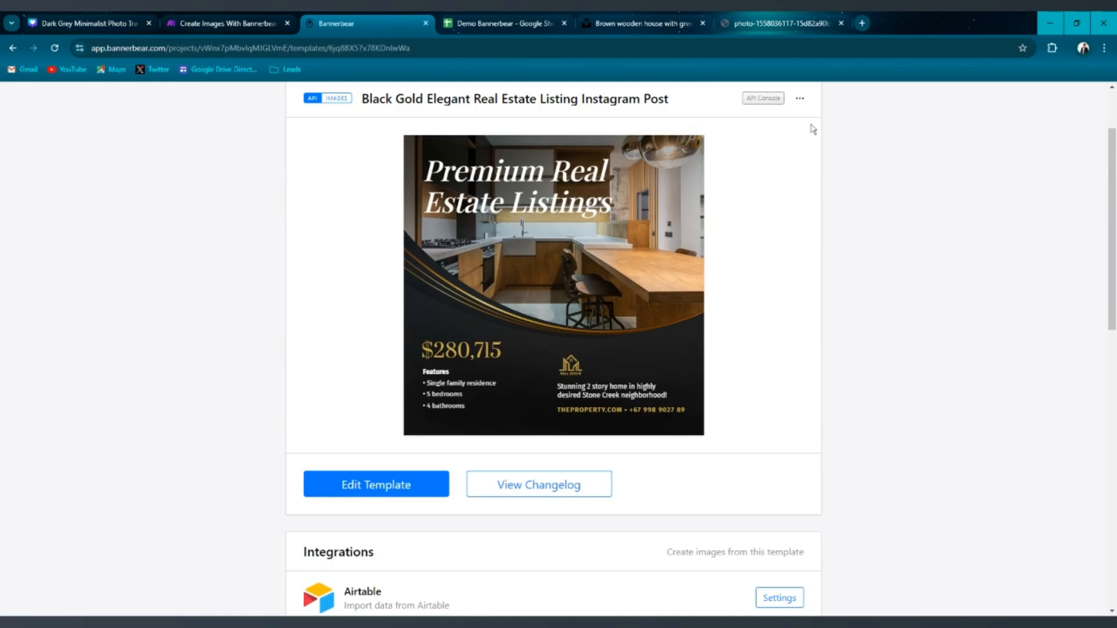
{"action": "scroll", "coordinate": [881, 191], "scroll_direction": "up", "scroll_amount": 2}
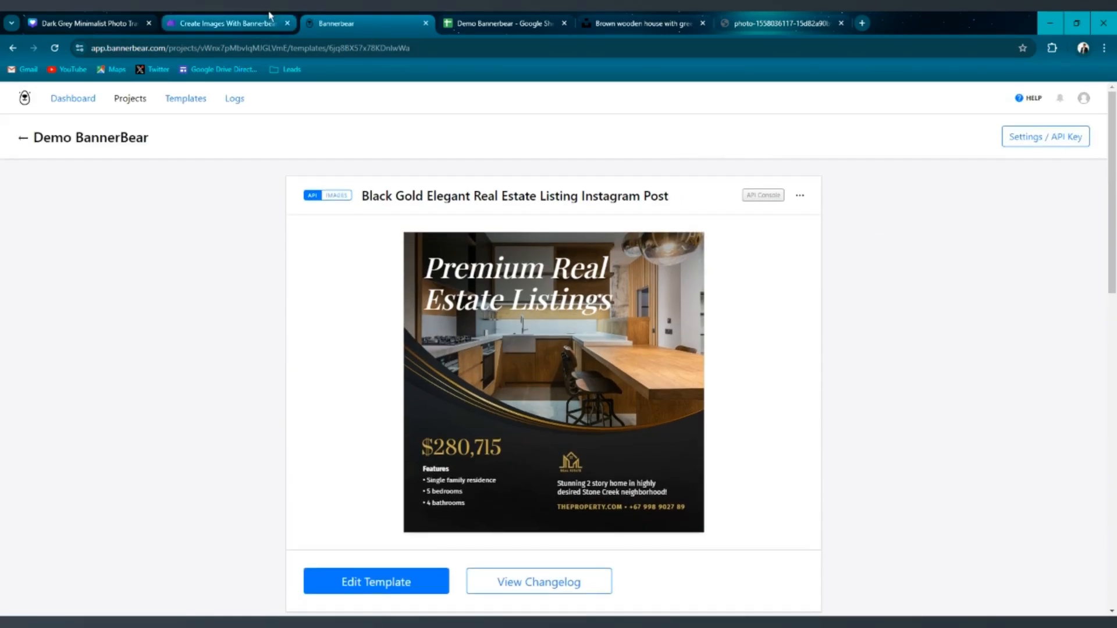
In the Bannerbear Create an Image module, start adding a connection named Demo Bannerbear.
{"action": "left_click", "coordinate": [248, 22]}
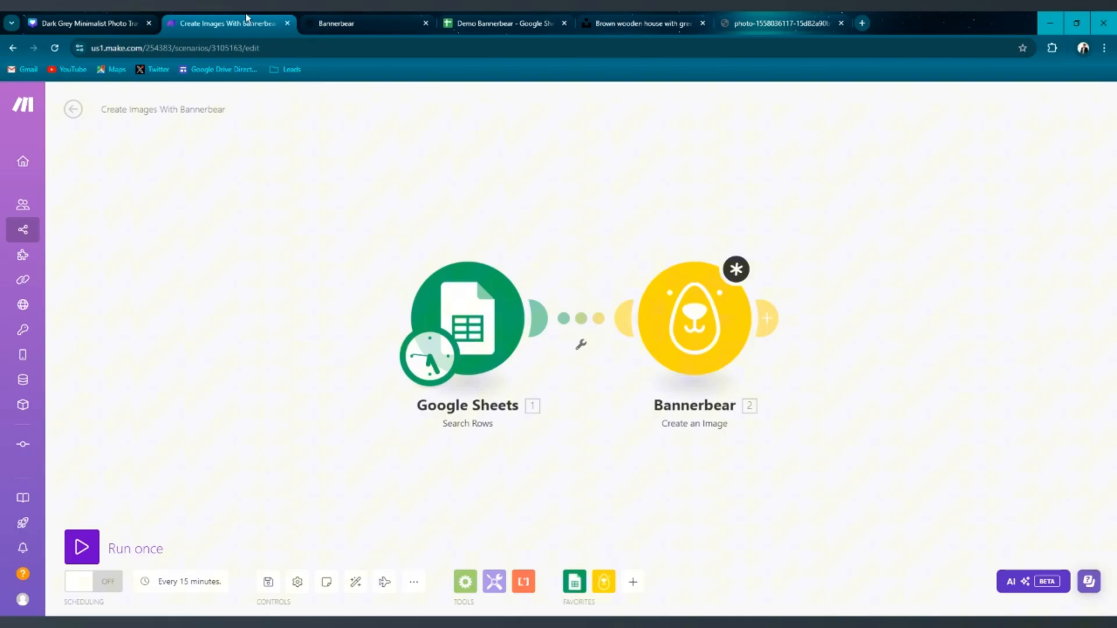
{"action": "left_click", "coordinate": [721, 291]}
{"action": "left_click", "coordinate": [999, 153]}
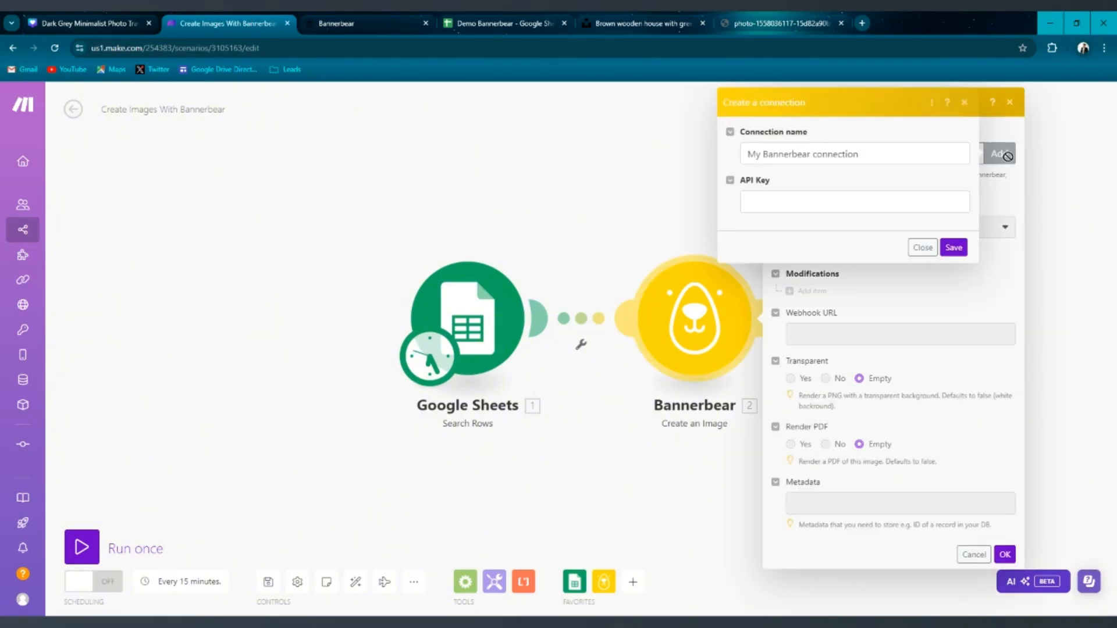
{"action": "key", "text": "BackSpace"}
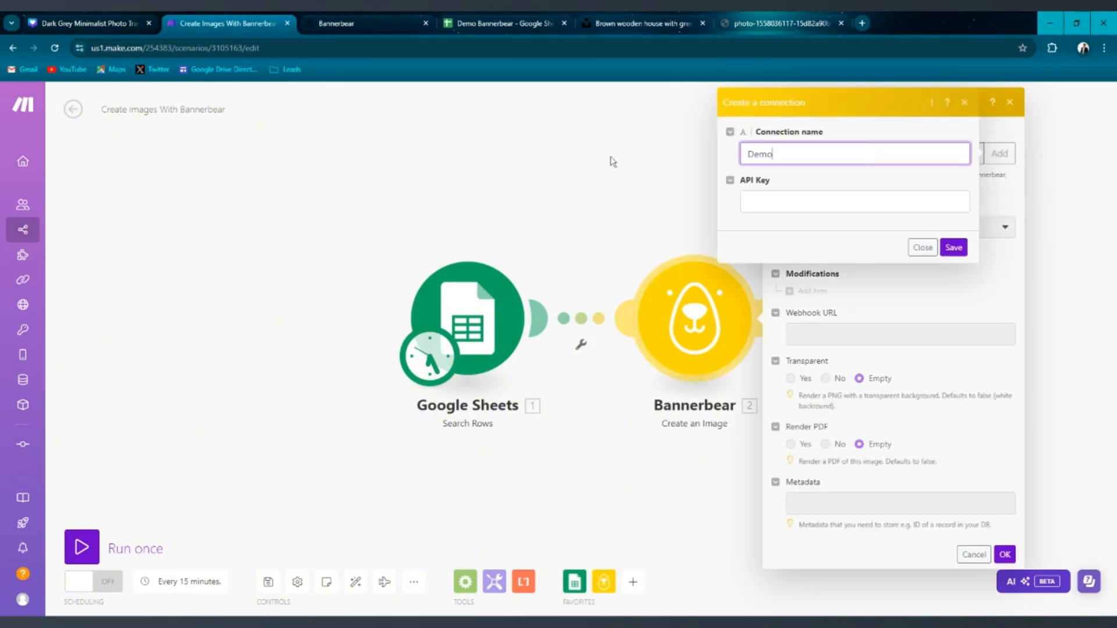
{"action": "type", "text": "Demo Bannerbear"}
{"action": "key", "text": "Tab"}
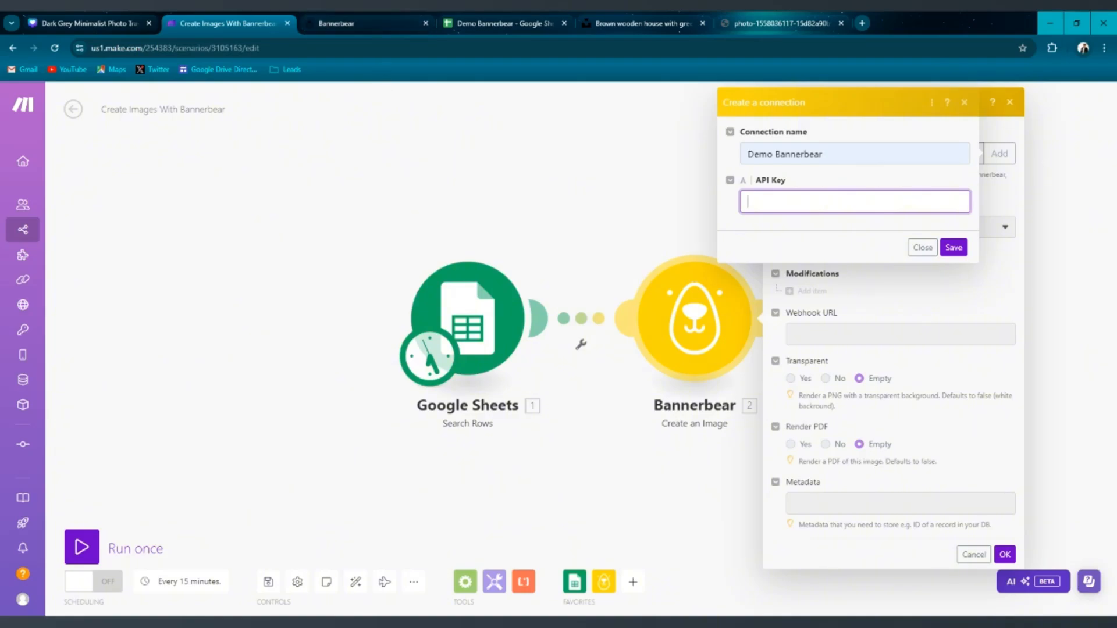
Paste the Demo BannerBear project API key into the connection's API Key field and save the connection.
{"action": "left_click", "coordinate": [351, 22]}
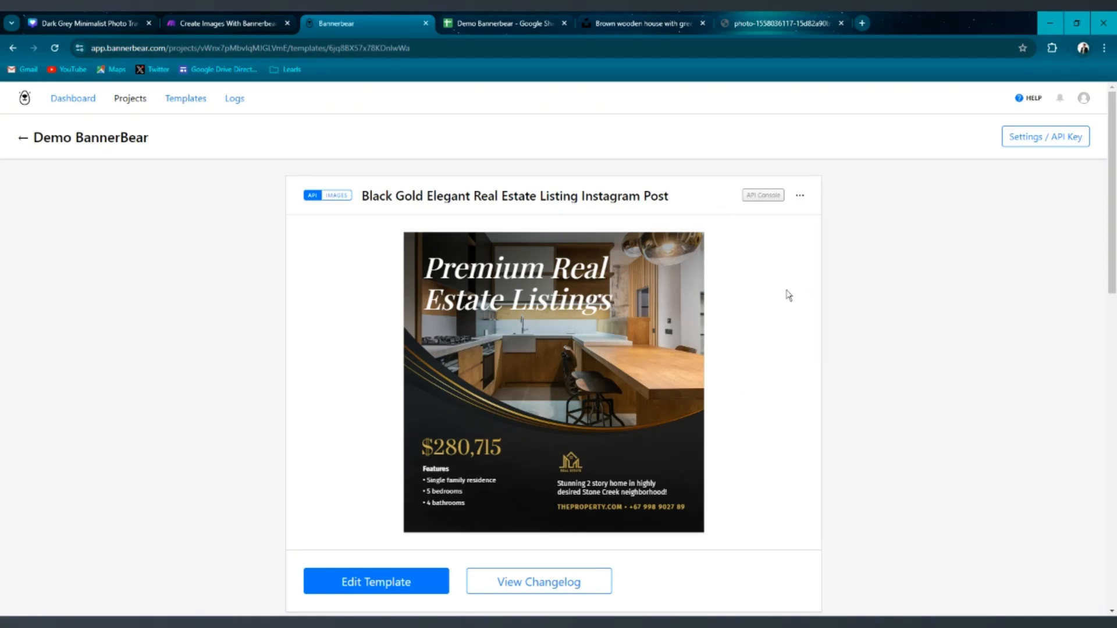
{"action": "left_click", "coordinate": [1052, 145]}
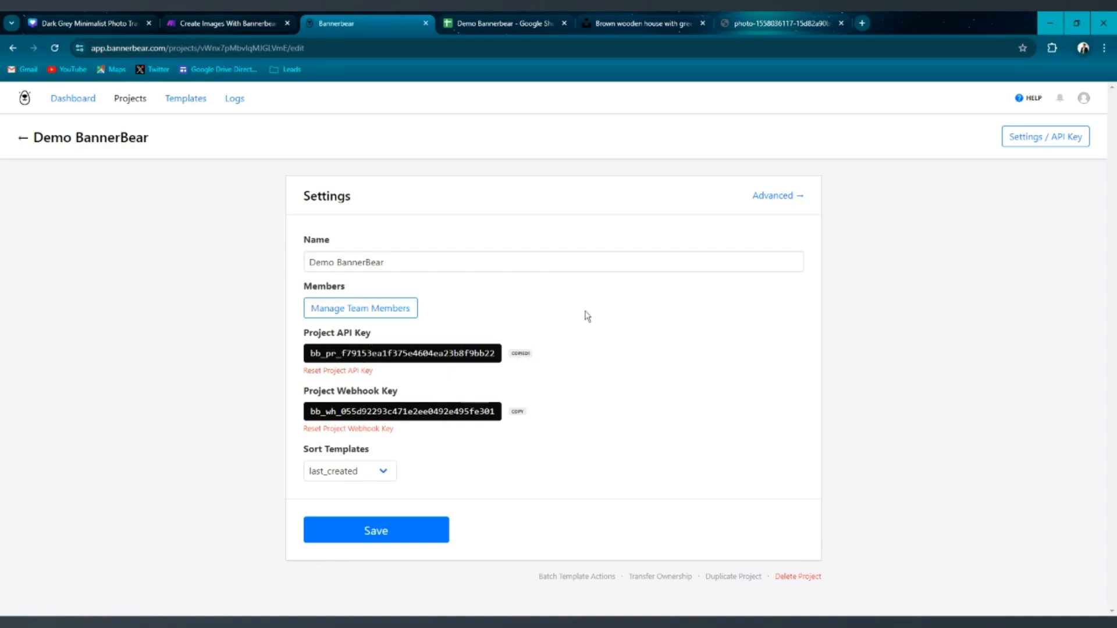
{"action": "left_click", "coordinate": [235, 22]}
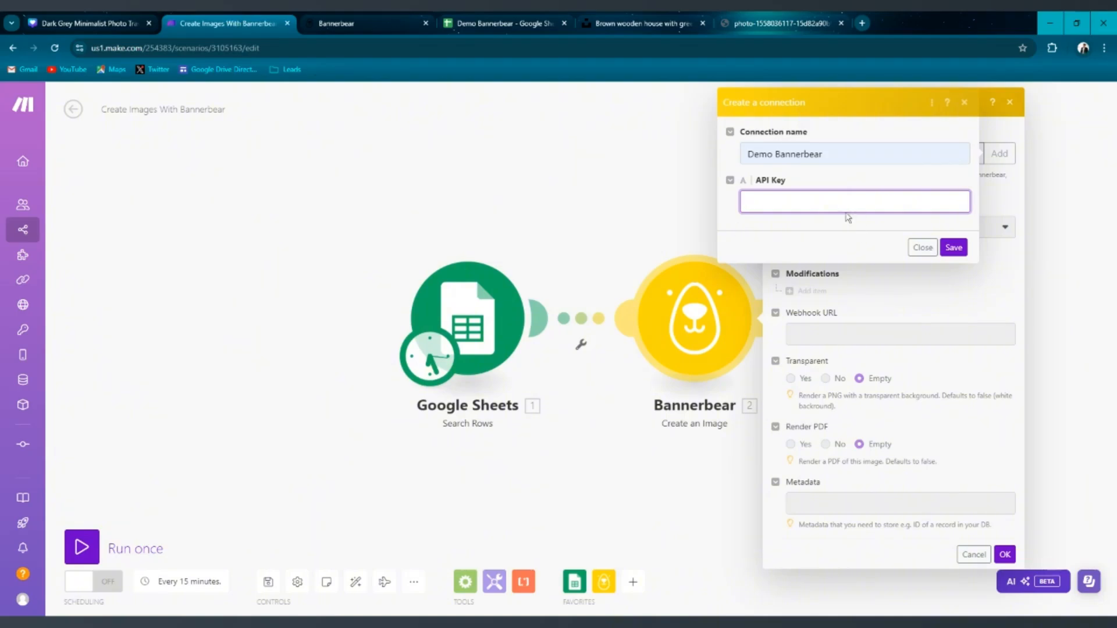
{"action": "key", "text": "ctrl+v"}
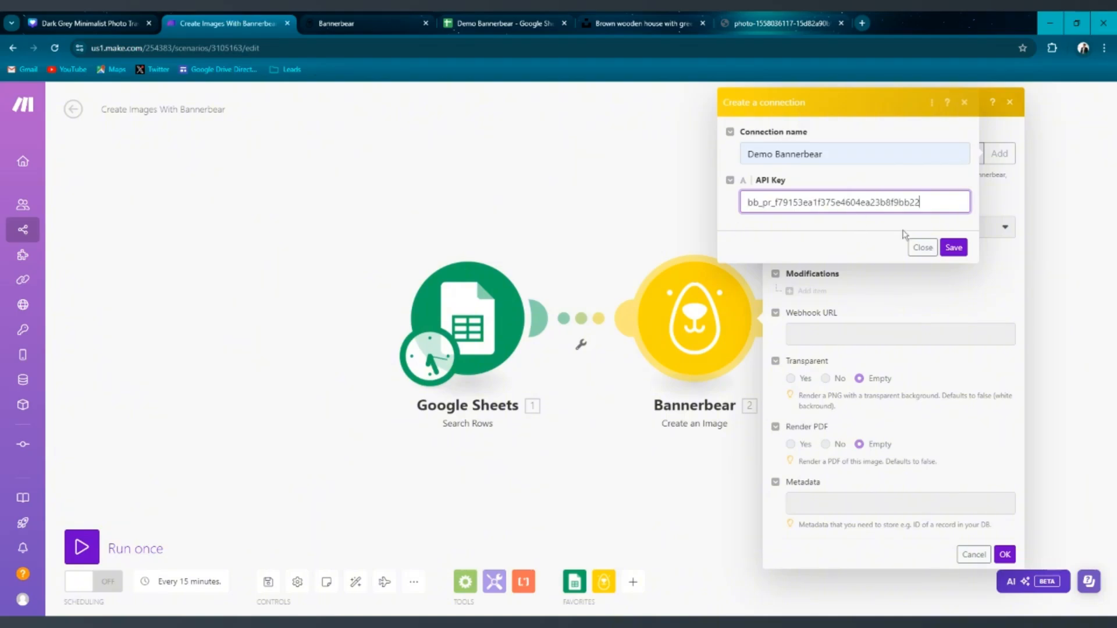
{"action": "left_click", "coordinate": [959, 250]}
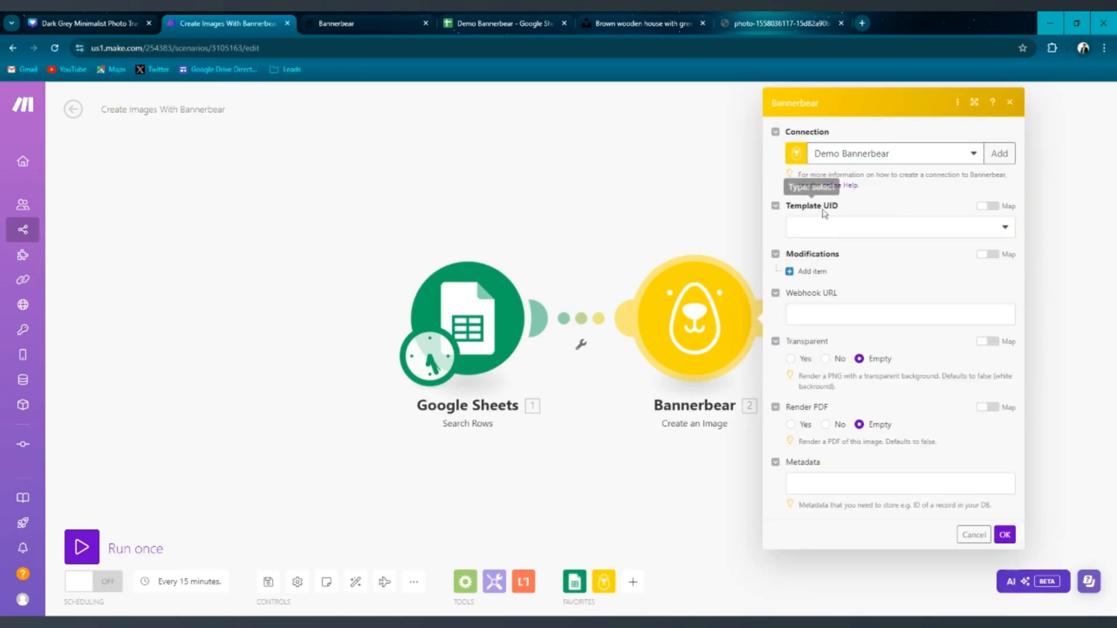
Set the module's Template UID to the Black Gold Elegant Real Estate Listing Instagram Post template.
{"action": "left_click", "coordinate": [387, 27]}
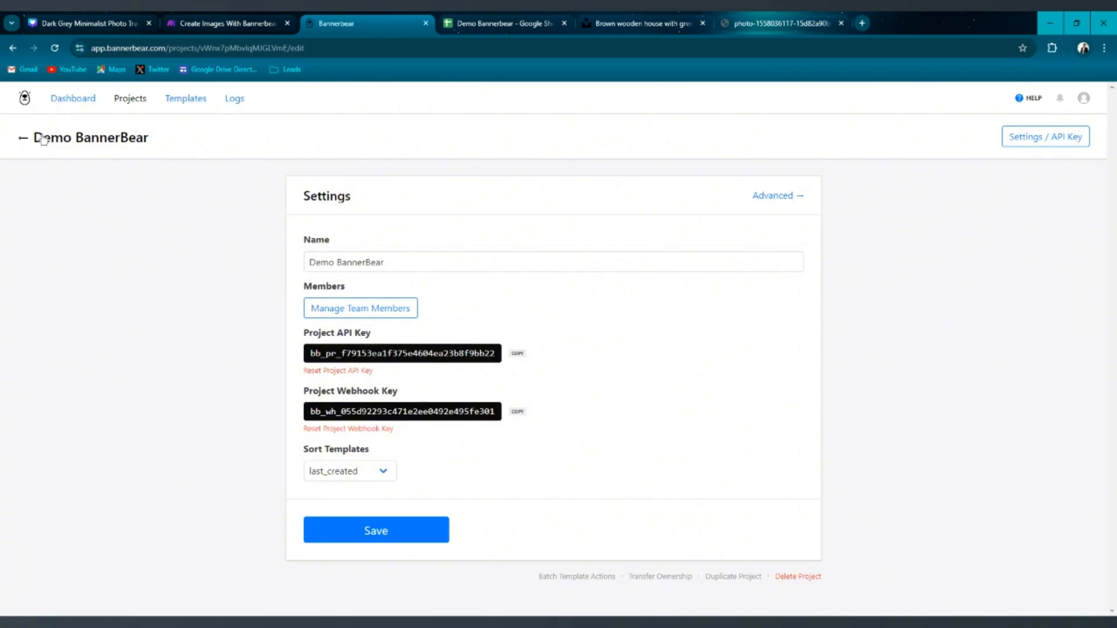
{"action": "left_click", "coordinate": [25, 138]}
{"action": "left_click", "coordinate": [387, 231]}
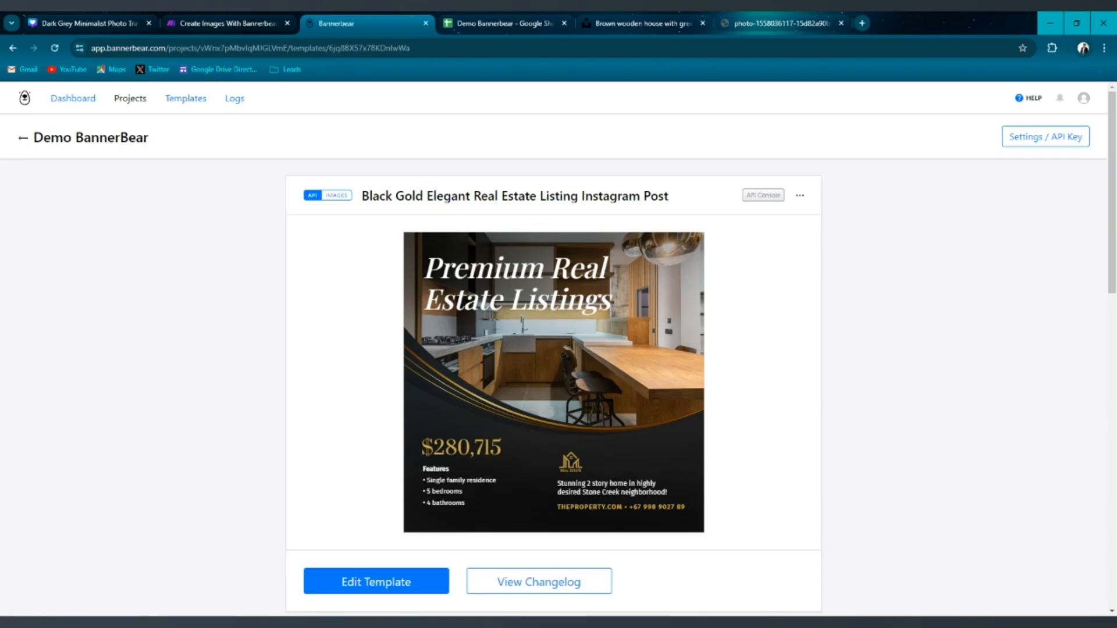
{"action": "left_click", "coordinate": [224, 24]}
{"action": "left_click", "coordinate": [839, 231]}
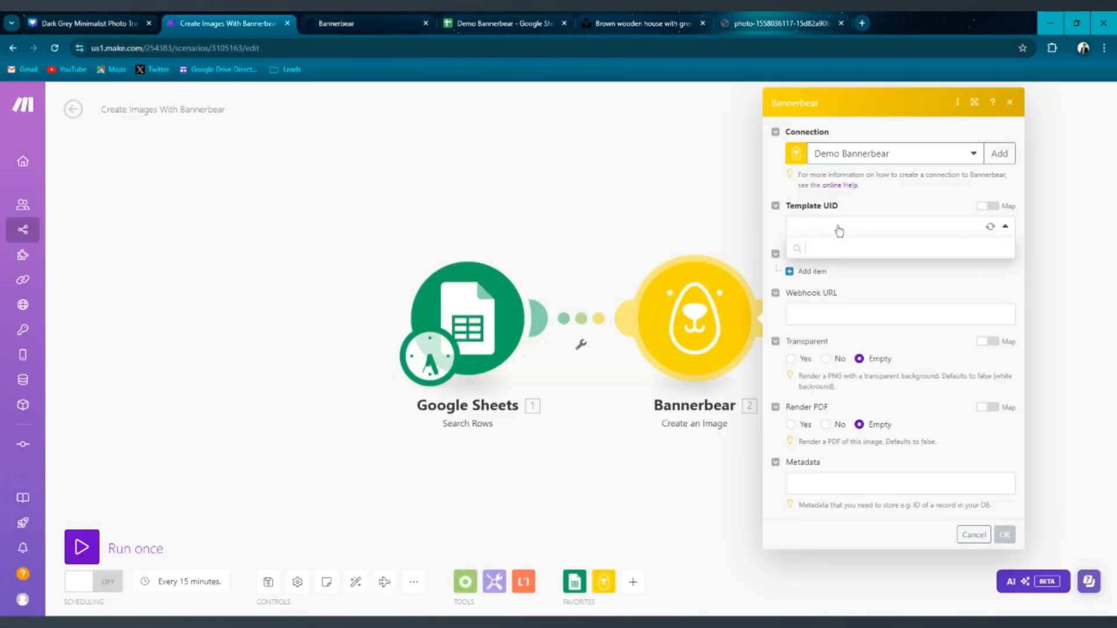
{"action": "left_click", "coordinate": [858, 249]}
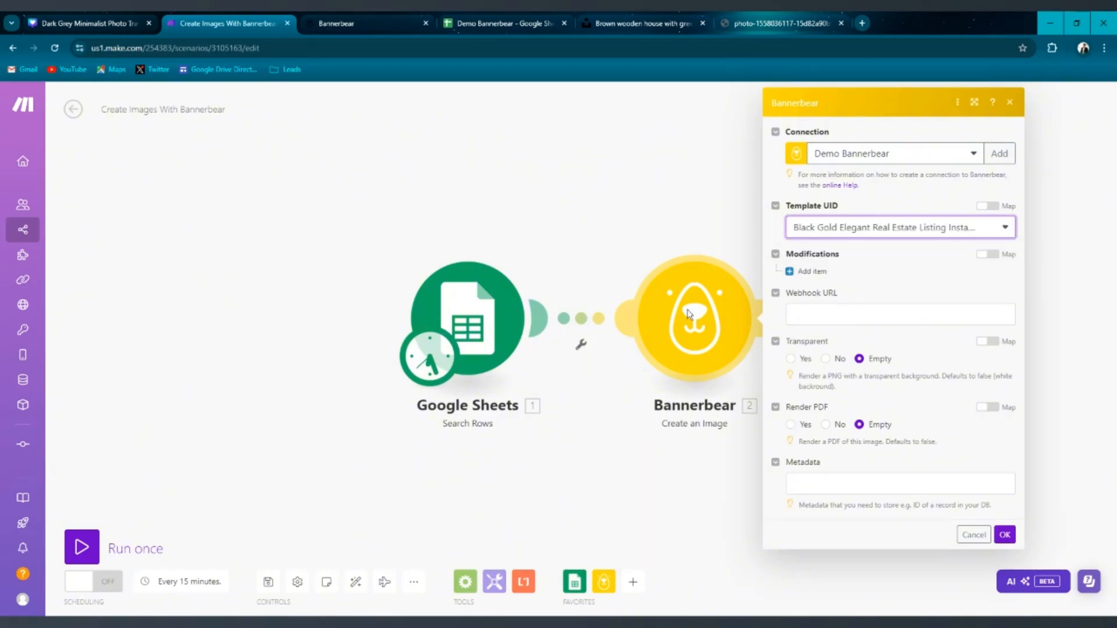
Review the template's API Console modification fields alongside the sheet's columns and the module settings.
{"action": "key", "text": "ctrl+Tab"}
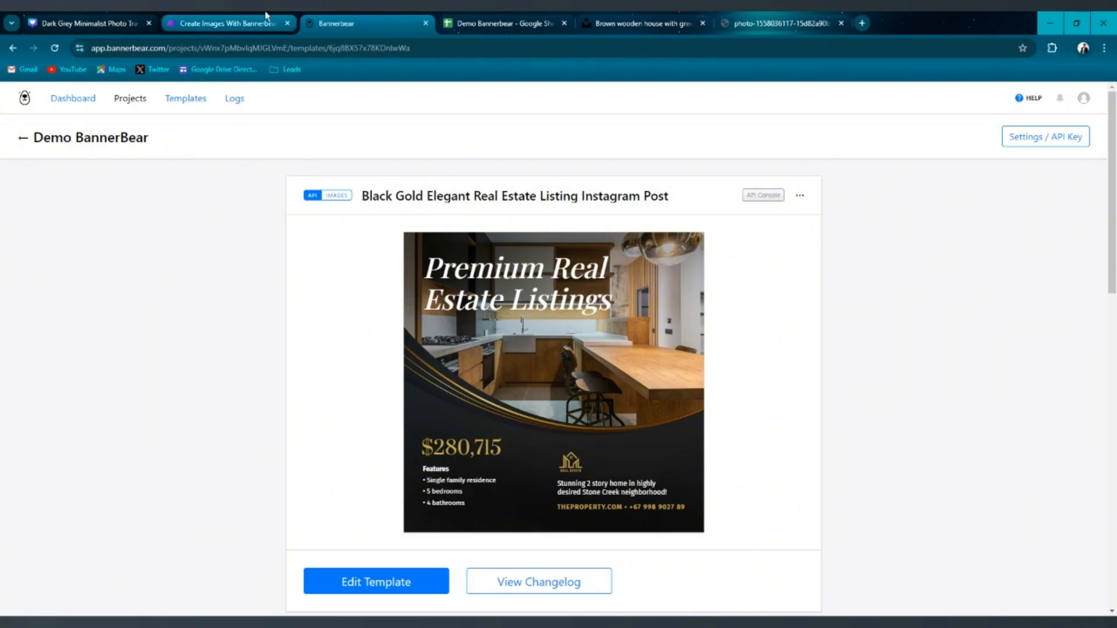
{"action": "key", "text": "ctrl+shift+Tab"}
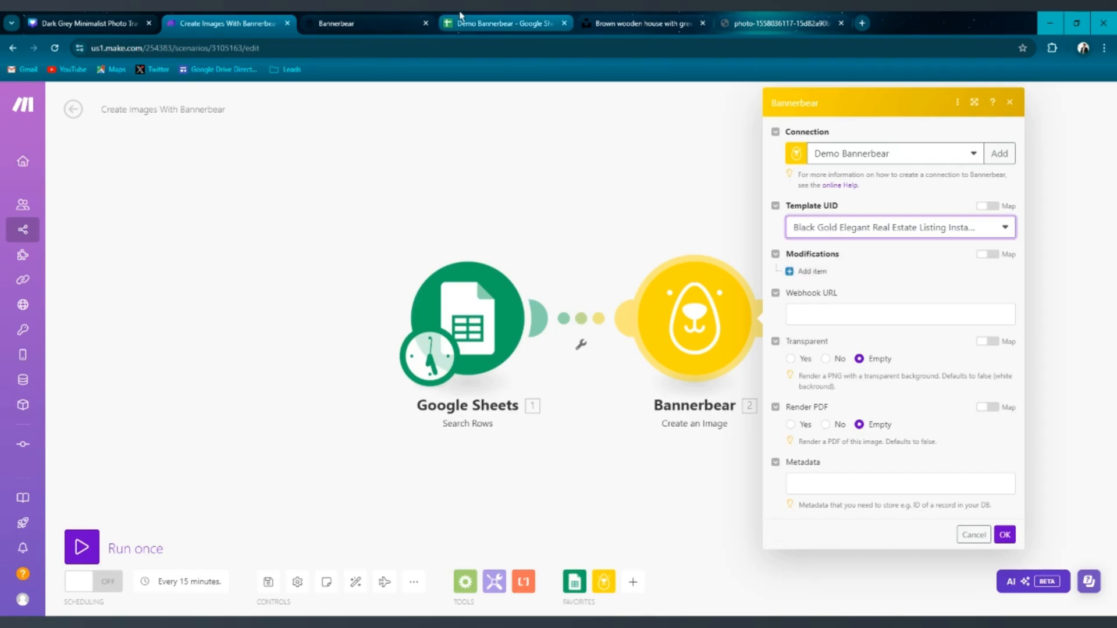
{"action": "left_click", "coordinate": [368, 28]}
{"action": "scroll", "coordinate": [474, 249], "scroll_direction": "down", "scroll_amount": 14}
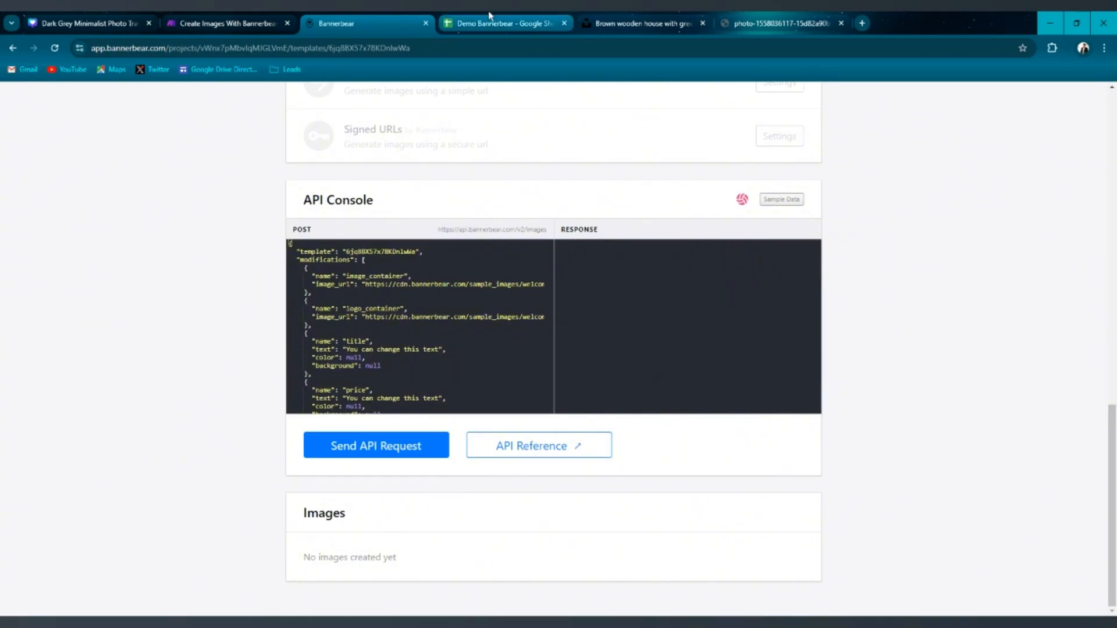
{"action": "left_click", "coordinate": [232, 23]}
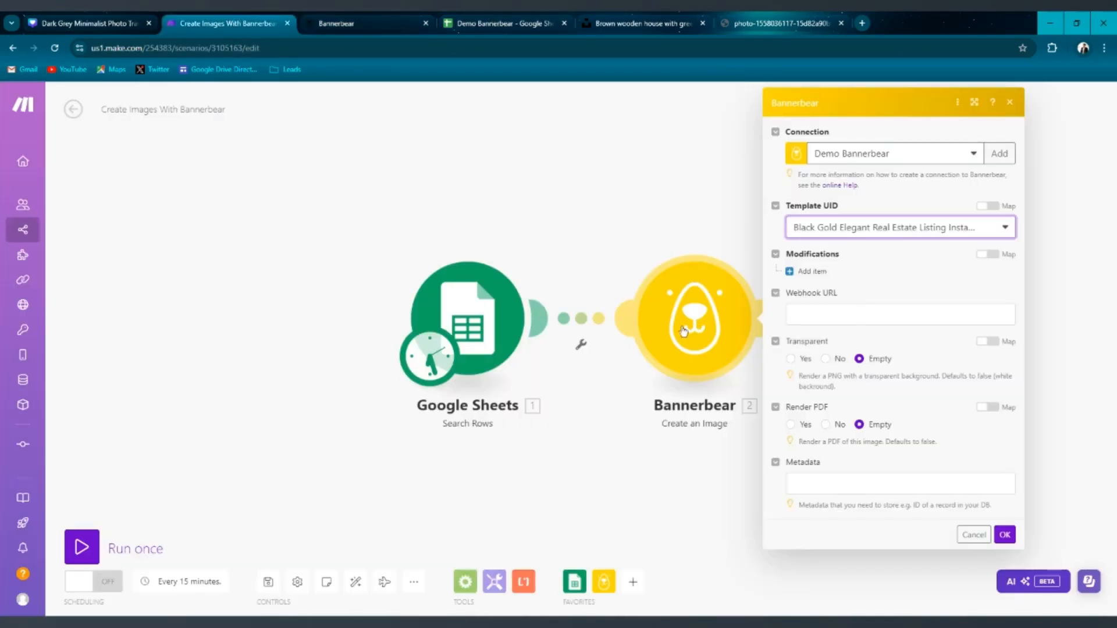
{"action": "left_click", "coordinate": [466, 18]}
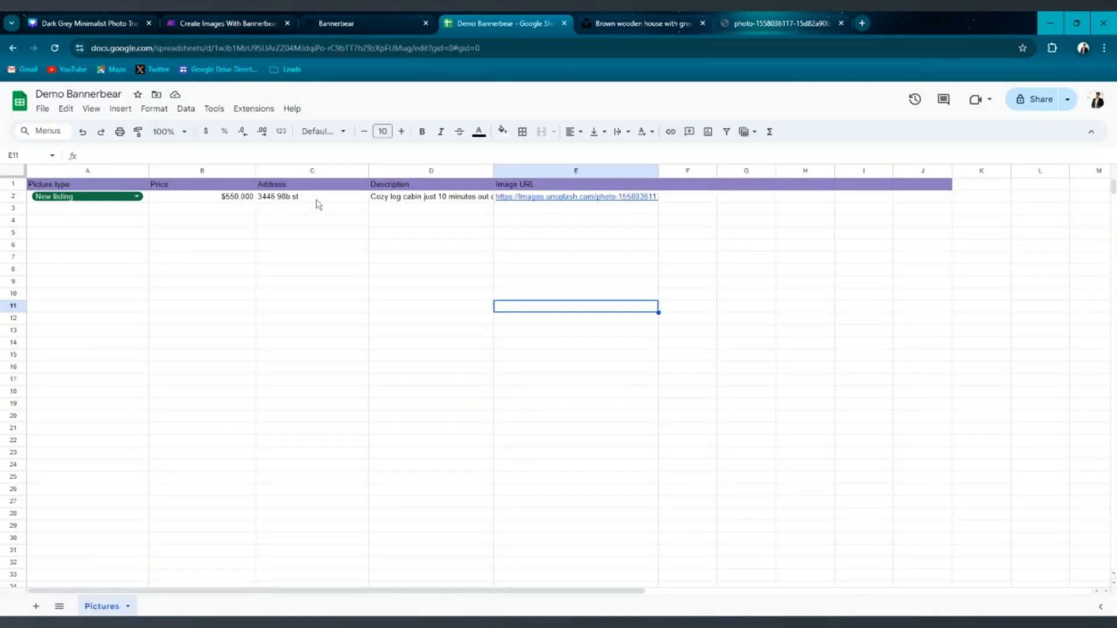
{"action": "left_click", "coordinate": [226, 23]}
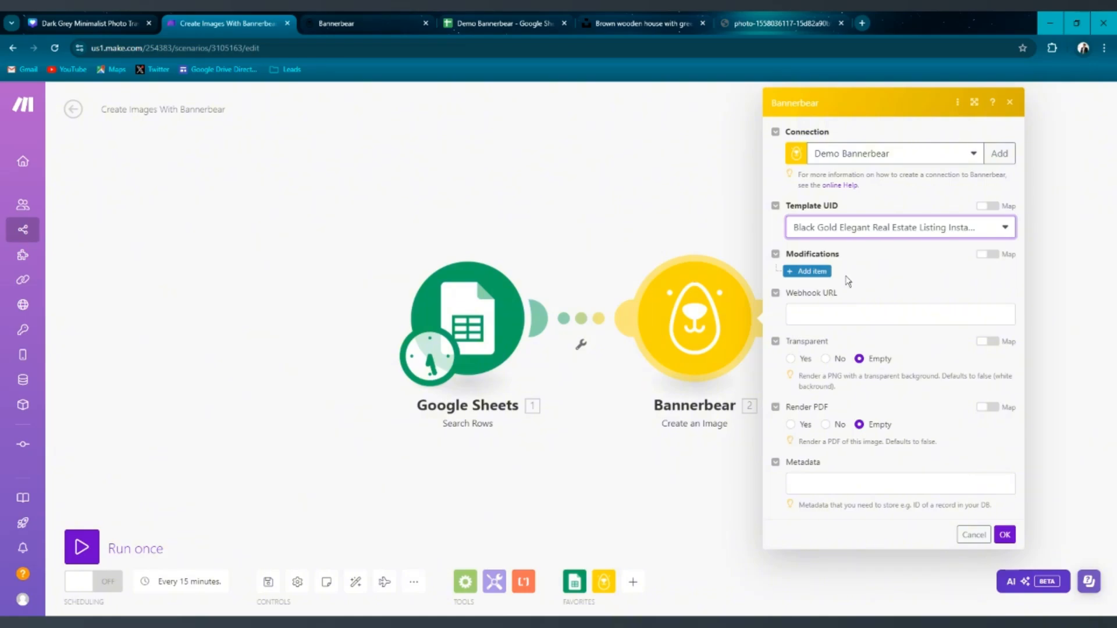
Add a first modification item and set its layer name to image_container, copied from the template's API Console.
{"action": "left_click", "coordinate": [818, 272]}
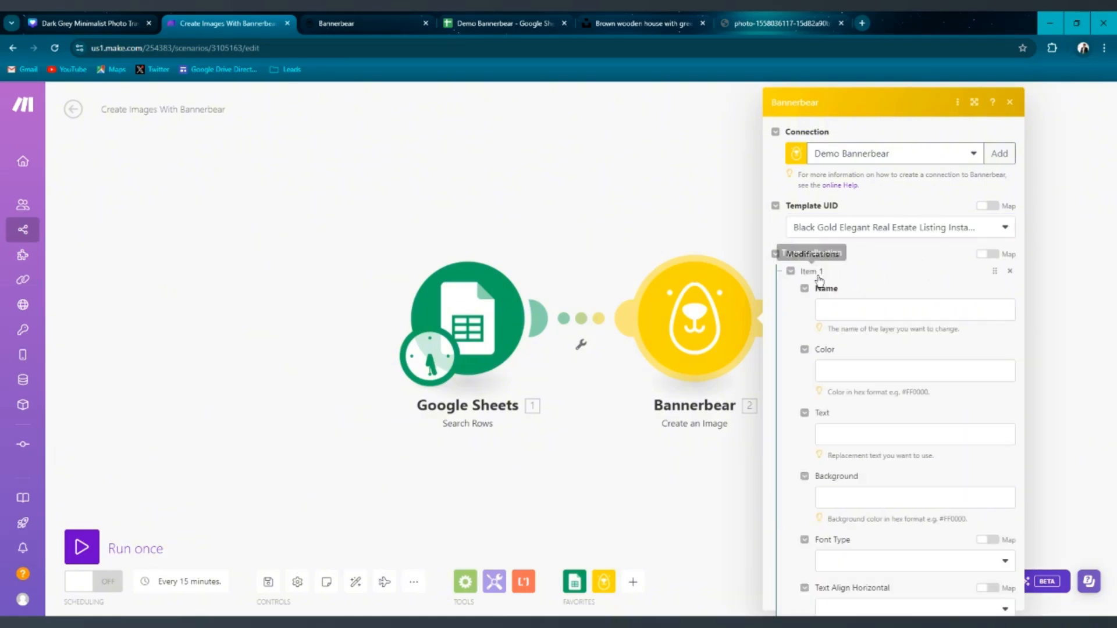
{"action": "left_click", "coordinate": [913, 310]}
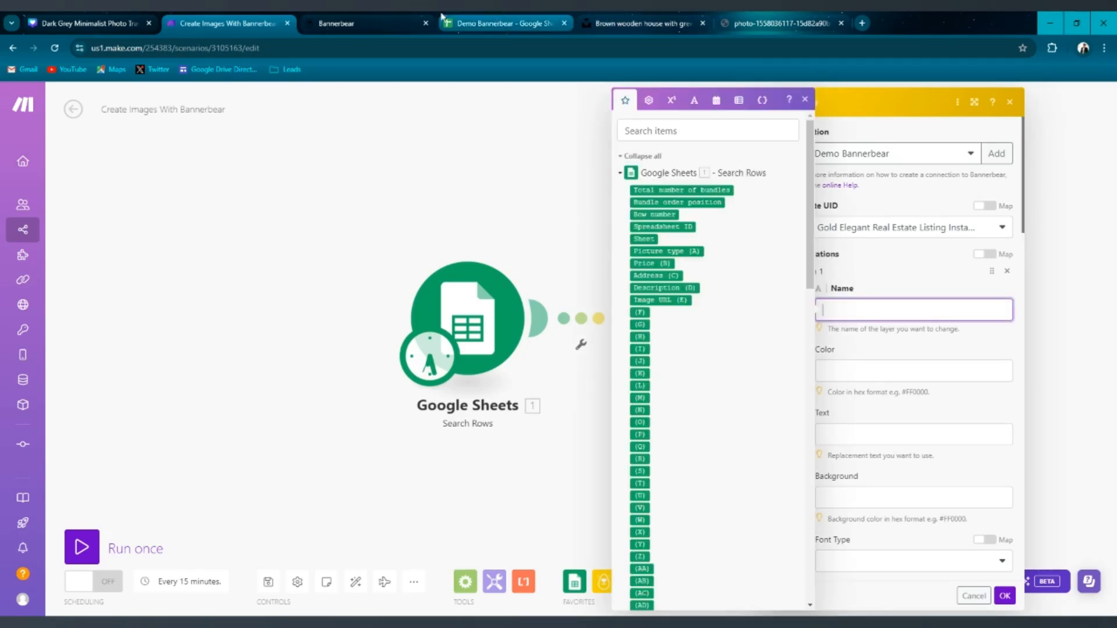
{"action": "left_click", "coordinate": [343, 18]}
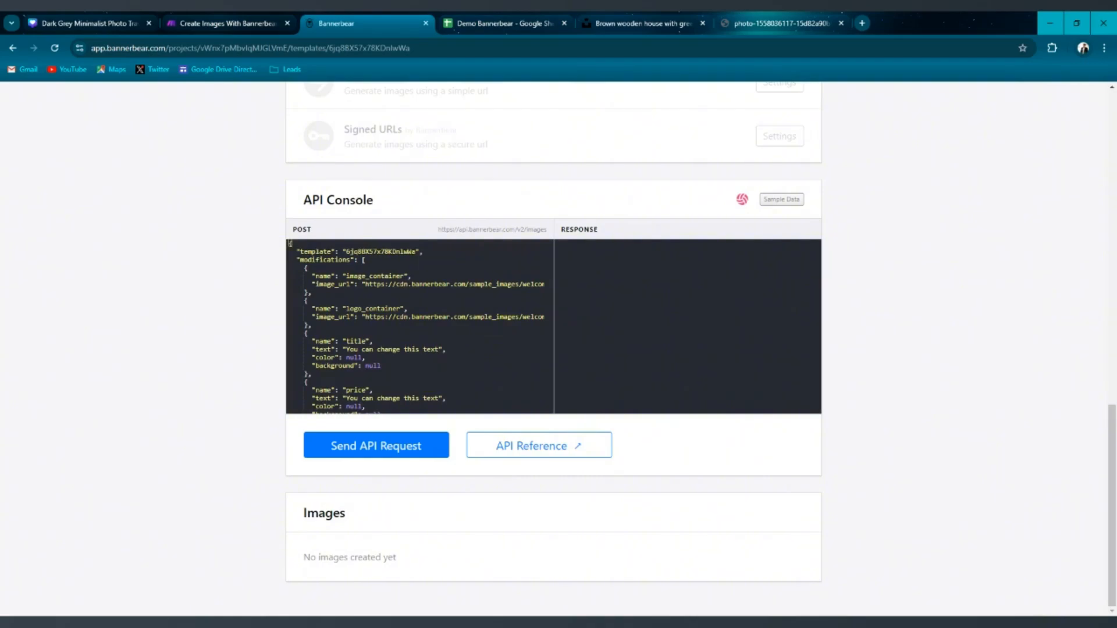
{"action": "scroll", "coordinate": [416, 326], "scroll_direction": "down", "scroll_amount": 1}
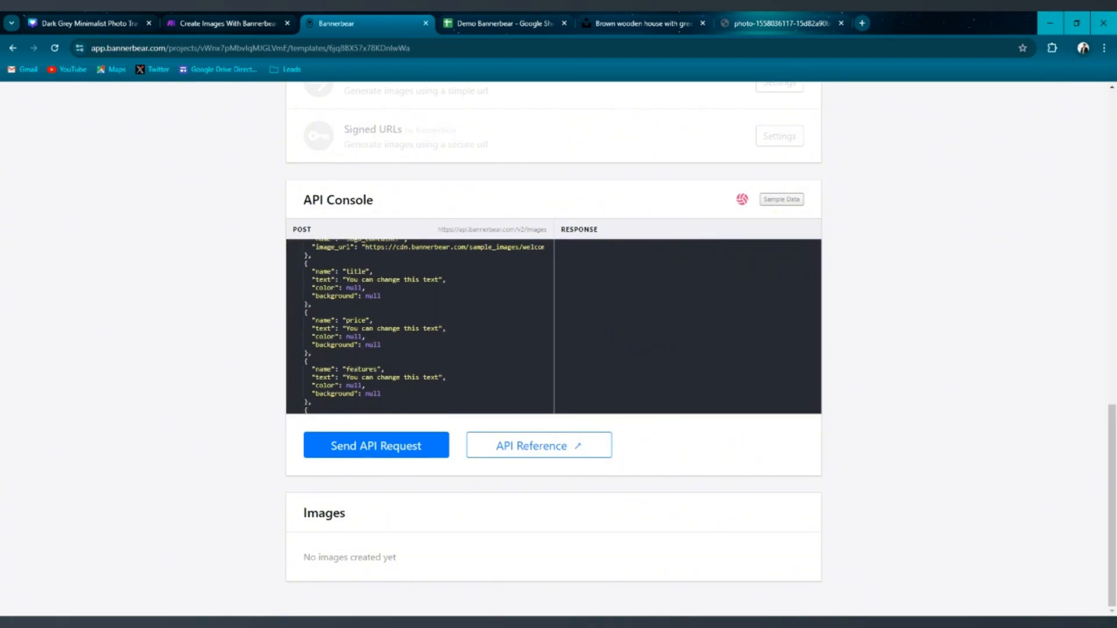
{"action": "scroll", "coordinate": [416, 326], "scroll_direction": "up", "scroll_amount": 4}
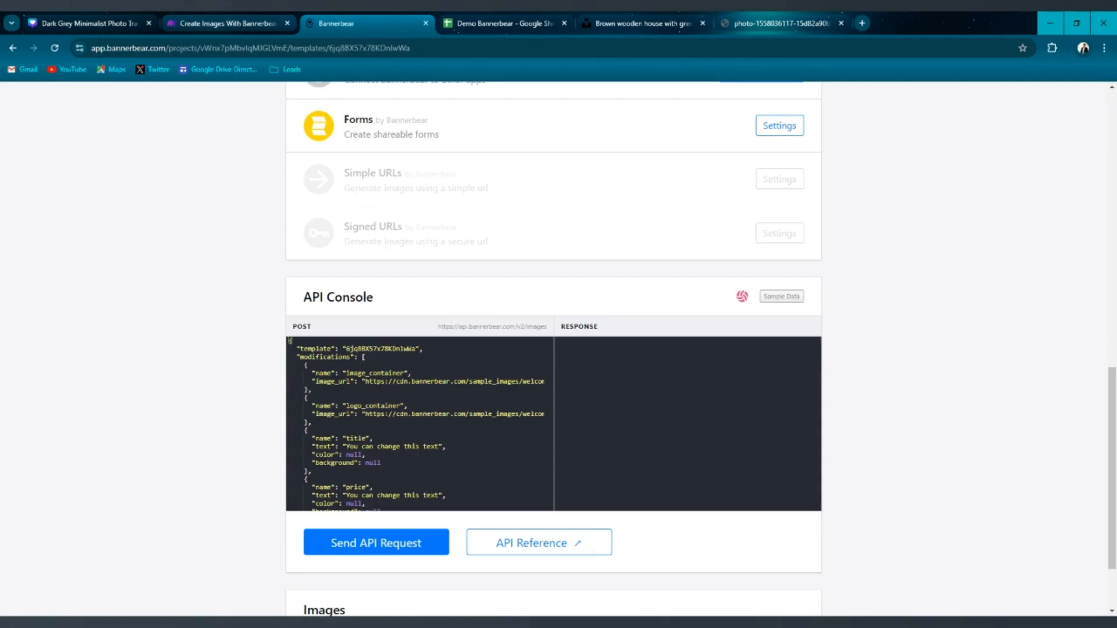
{"action": "scroll", "coordinate": [406, 339], "scroll_direction": "up", "scroll_amount": 3}
{"action": "scroll", "coordinate": [475, 367], "scroll_direction": "down", "scroll_amount": 3}
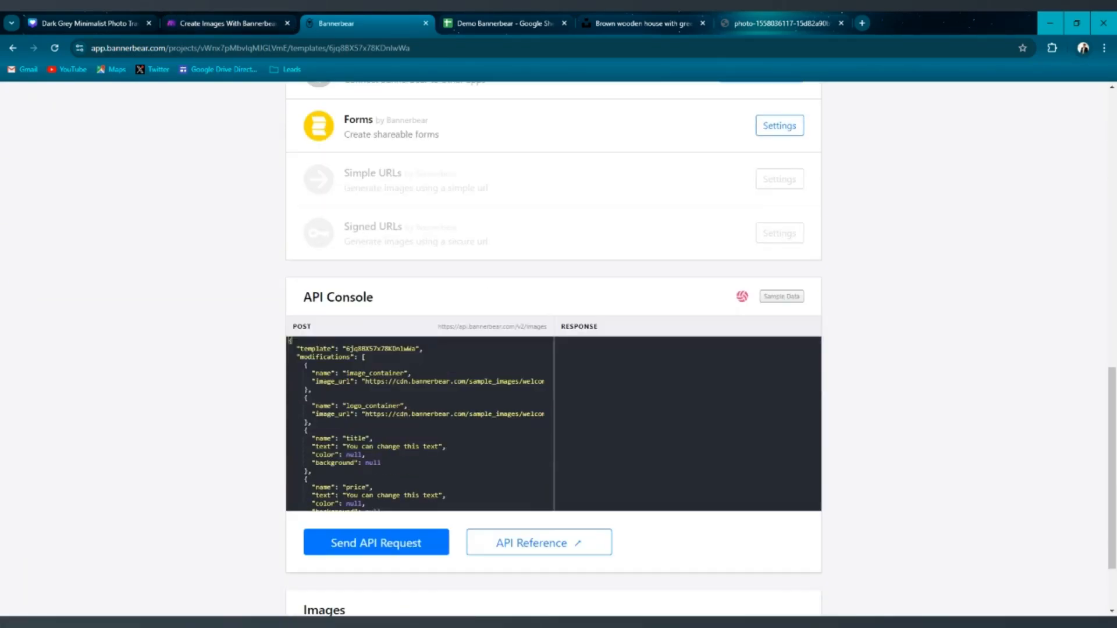
{"action": "scroll", "coordinate": [461, 386], "scroll_direction": "up", "scroll_amount": 10}
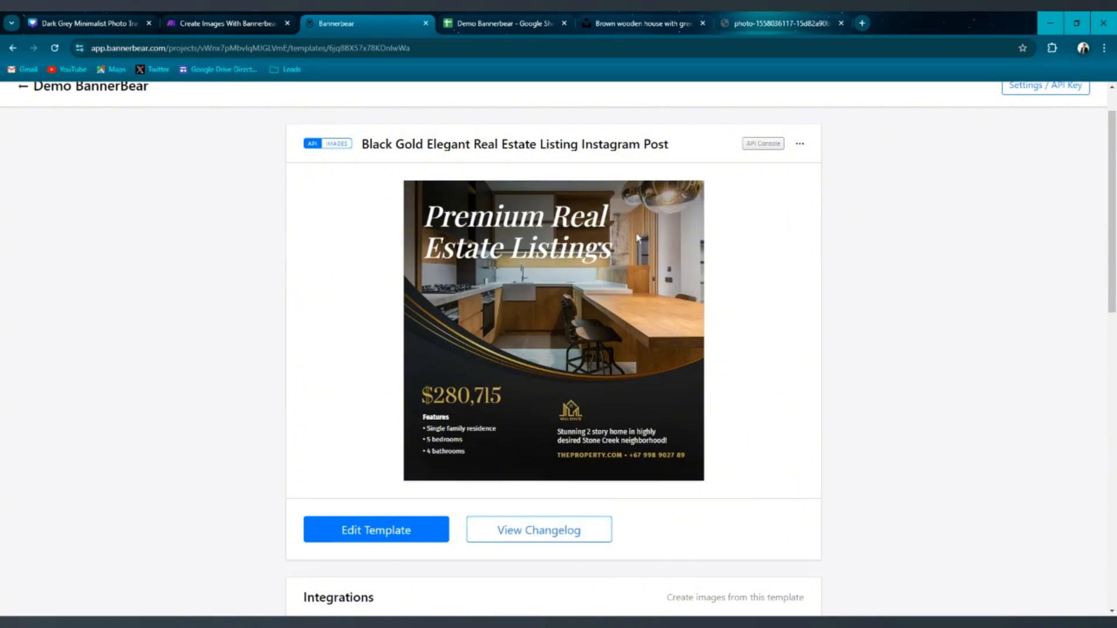
{"action": "left_click", "coordinate": [500, 23]}
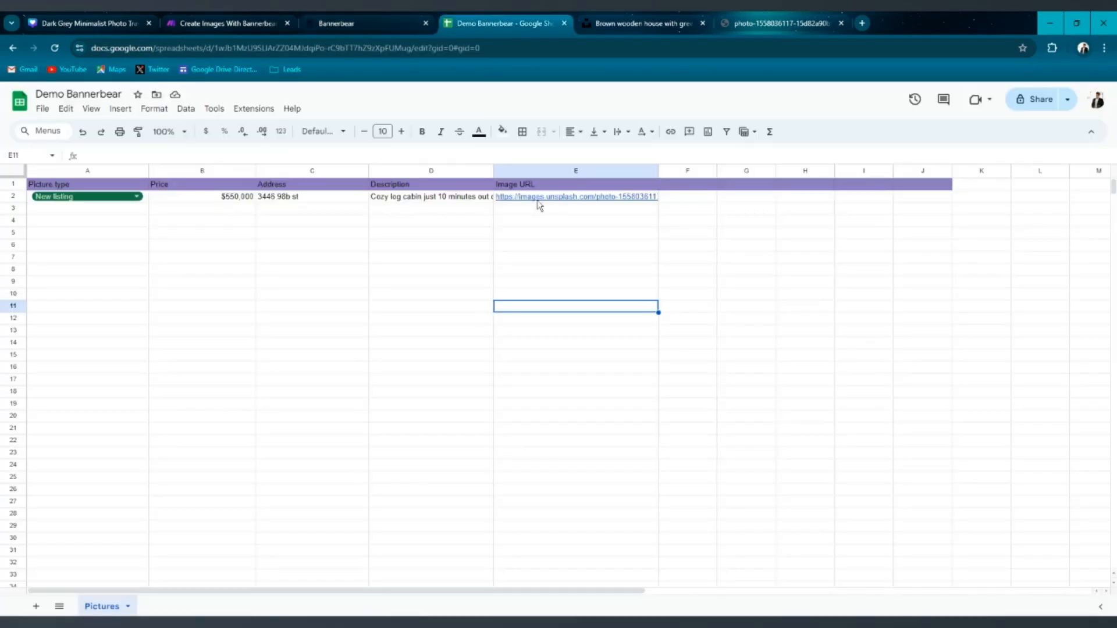
{"action": "mouse_move", "coordinate": [546, 203]}
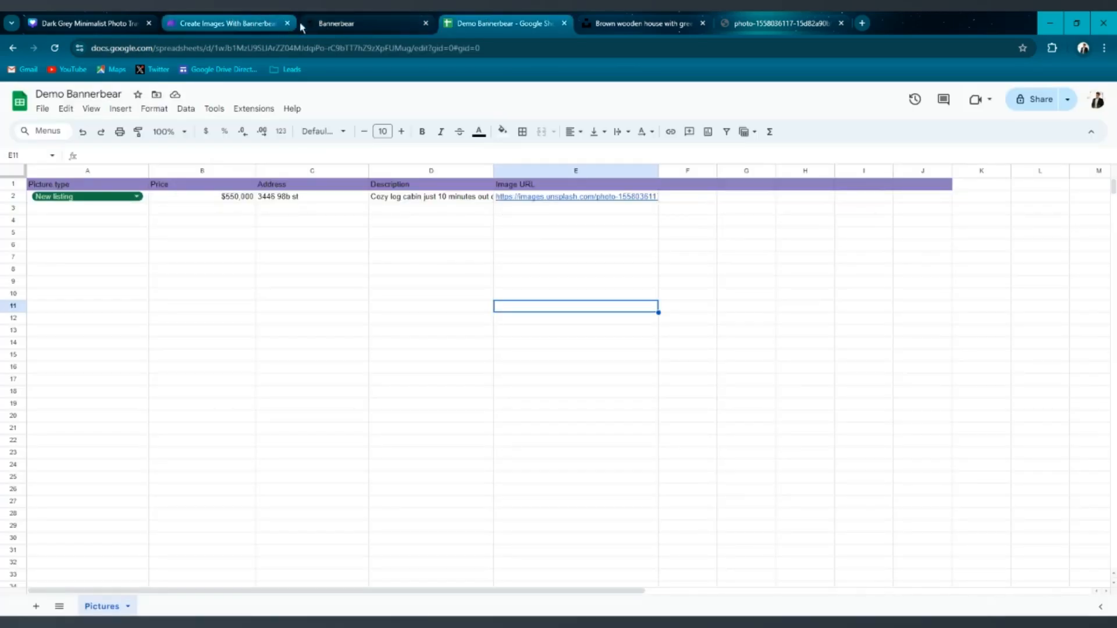
{"action": "left_click", "coordinate": [331, 23]}
{"action": "scroll", "coordinate": [477, 263], "scroll_direction": "down", "scroll_amount": 10}
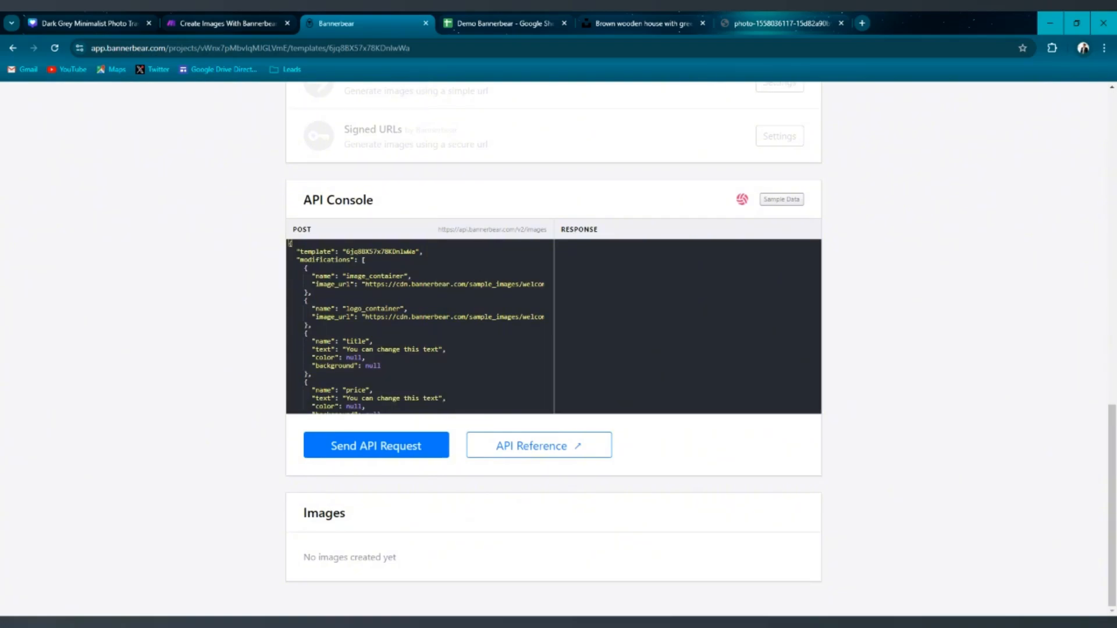
{"action": "left_click_drag", "start_coordinate": [403, 277], "coordinate": [343, 277]}
{"action": "key", "text": "ctrl+c"}
{"action": "left_click", "coordinate": [226, 21]}
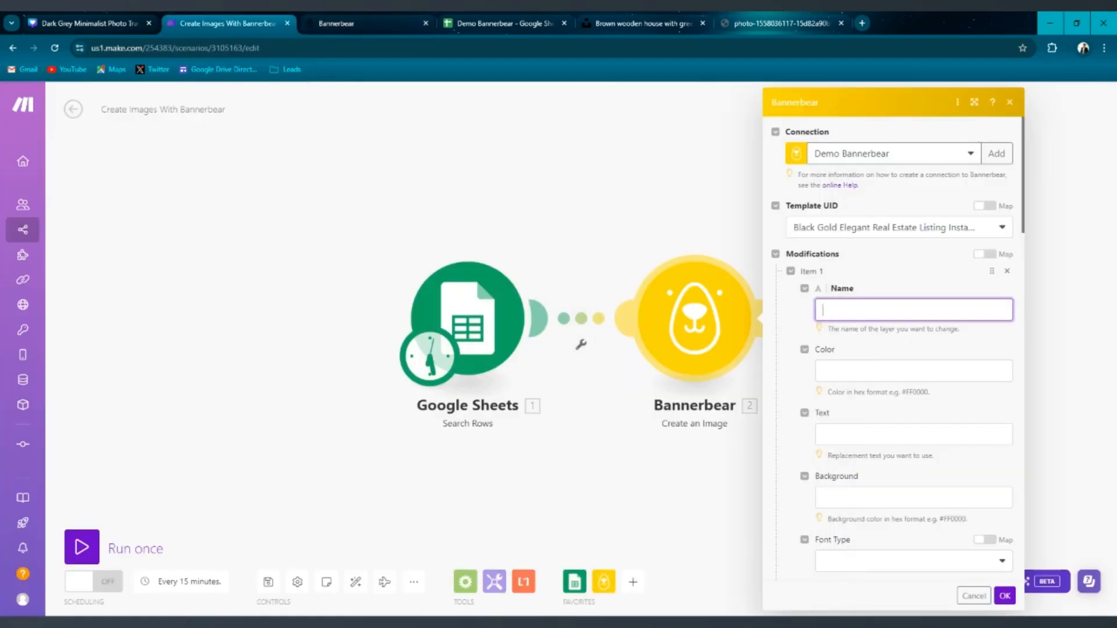
{"action": "key", "text": "ctrl+v"}
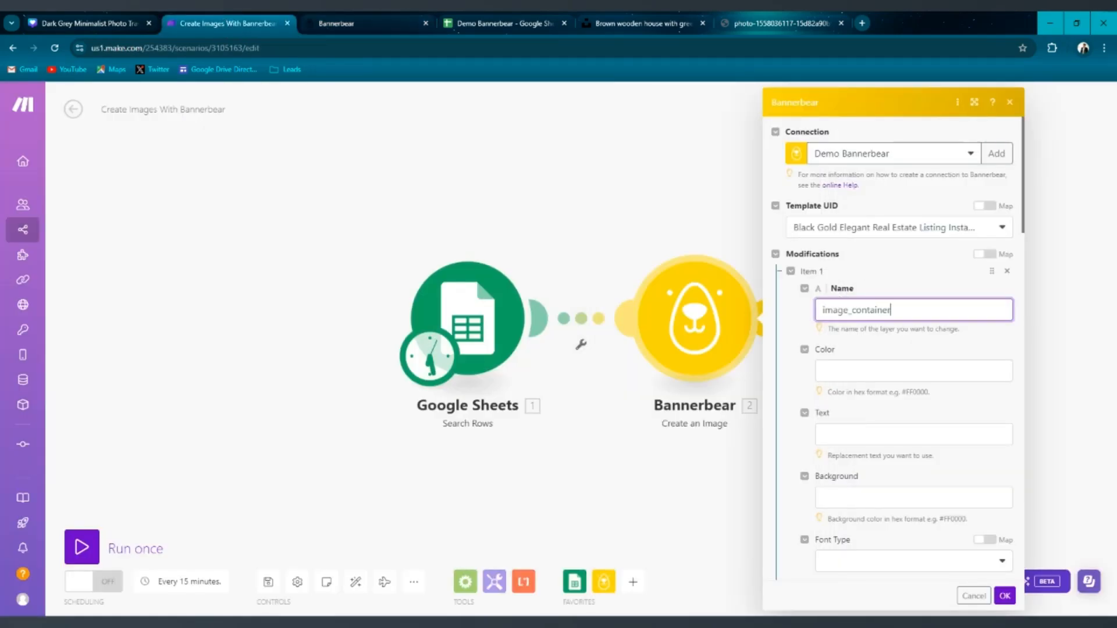
Map the first item's Image URL to the sheet's Image URL (E) column and collapse the item.
{"action": "scroll", "coordinate": [905, 305], "scroll_direction": "down", "scroll_amount": 2}
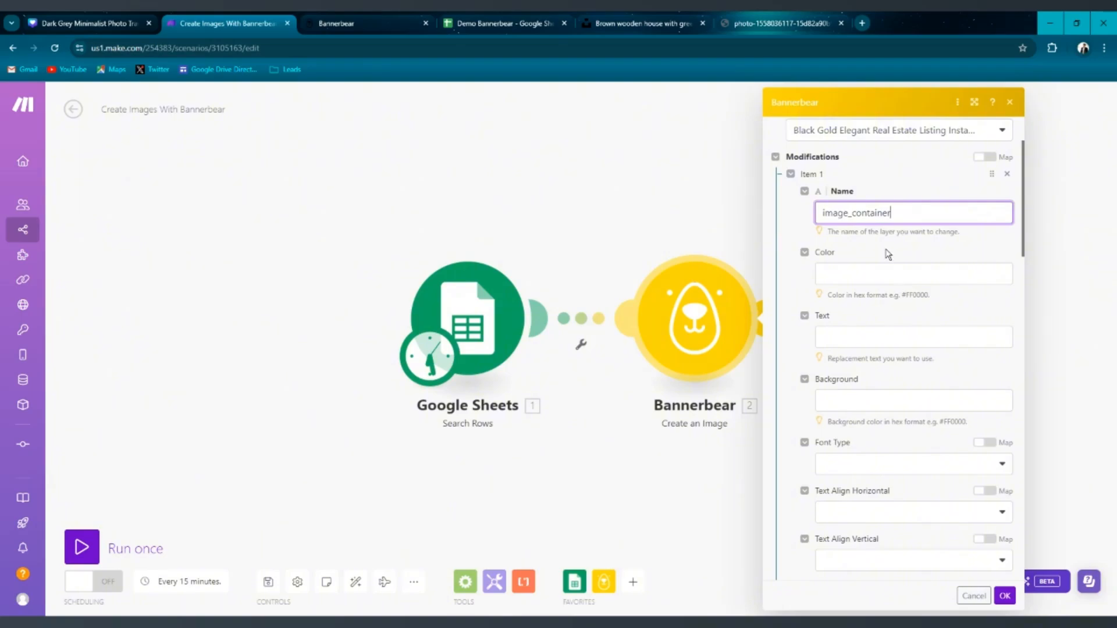
{"action": "left_click", "coordinate": [884, 253]}
{"action": "scroll", "coordinate": [883, 254], "scroll_direction": "down", "scroll_amount": 4}
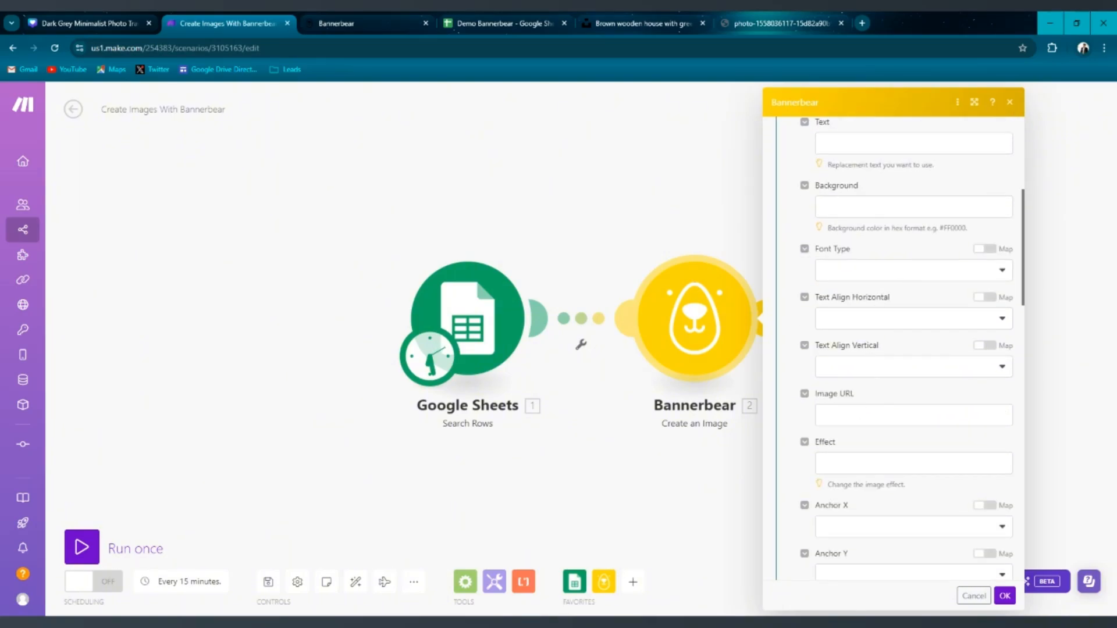
{"action": "left_click", "coordinate": [914, 415]}
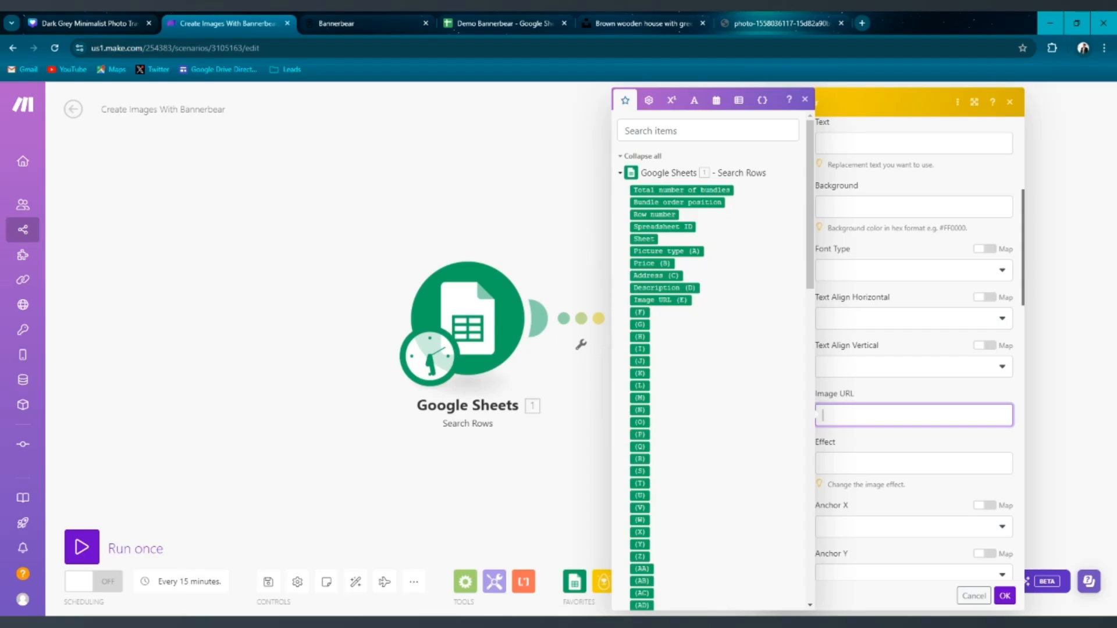
{"action": "left_click", "coordinate": [660, 300]}
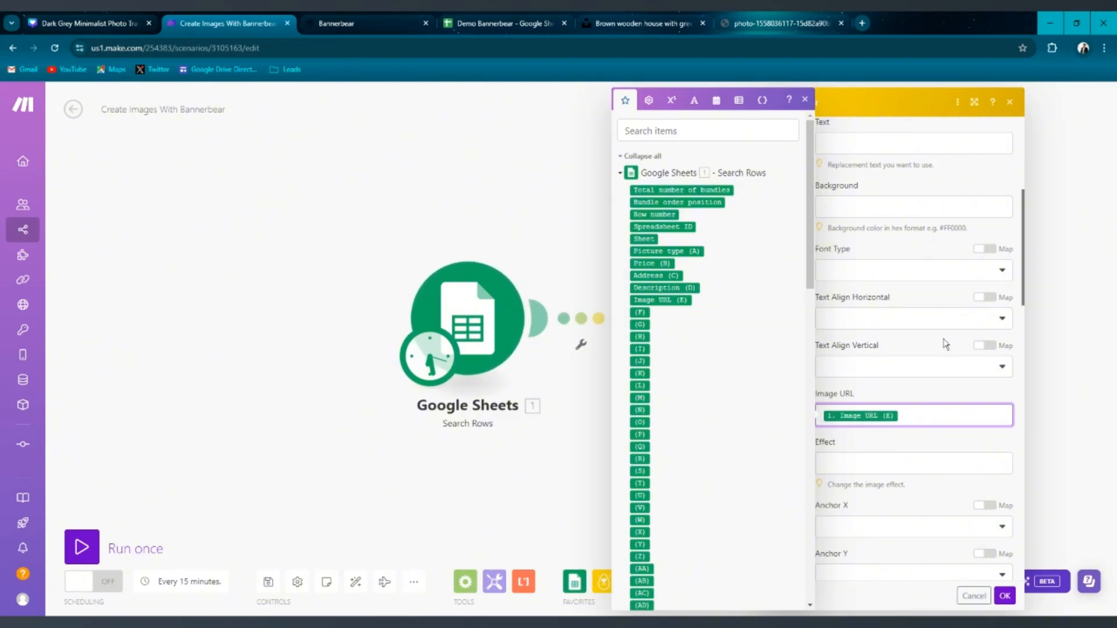
{"action": "left_click", "coordinate": [937, 391]}
{"action": "scroll", "coordinate": [910, 385], "scroll_direction": "up", "scroll_amount": 5}
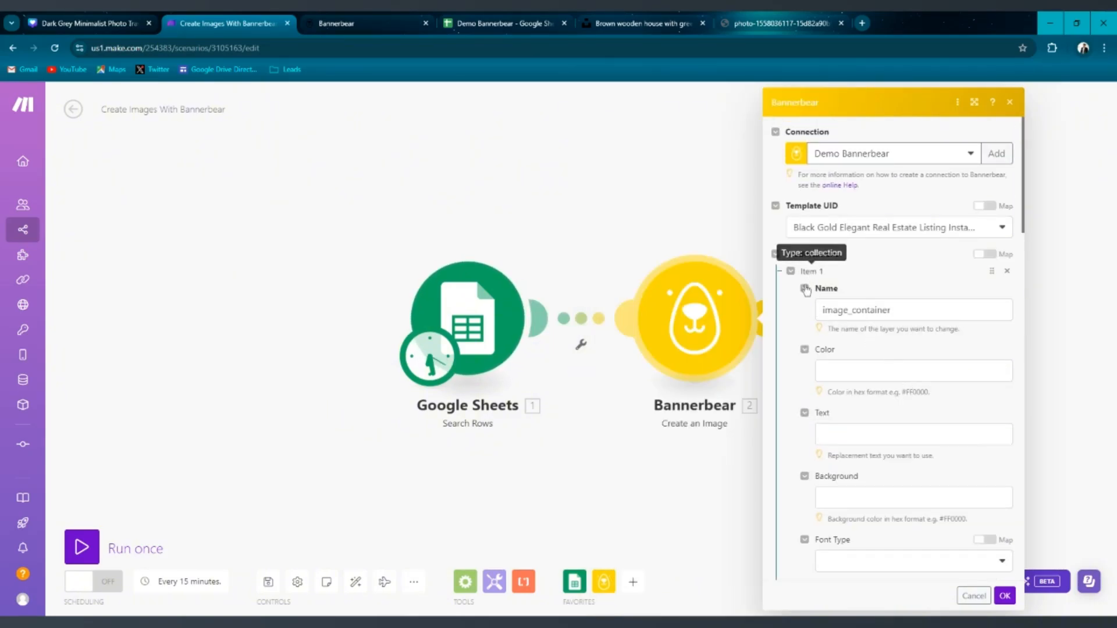
{"action": "left_click", "coordinate": [791, 271]}
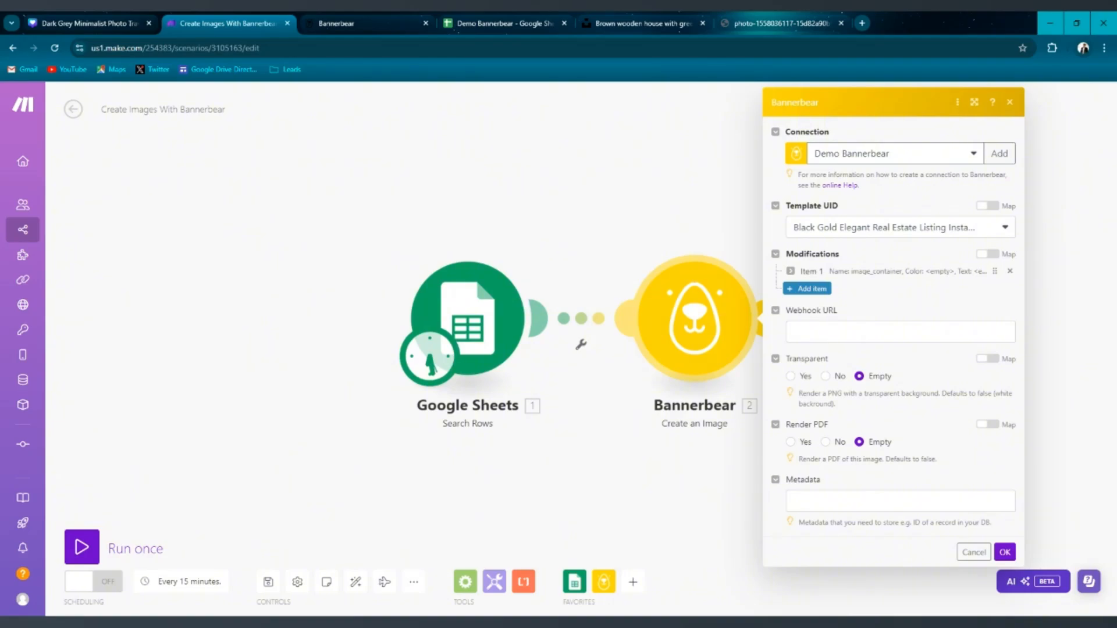
Add a second modification item and set its layer name to price, copied from the API Console.
{"action": "left_click", "coordinate": [500, 23]}
{"action": "left_click", "coordinate": [225, 25]}
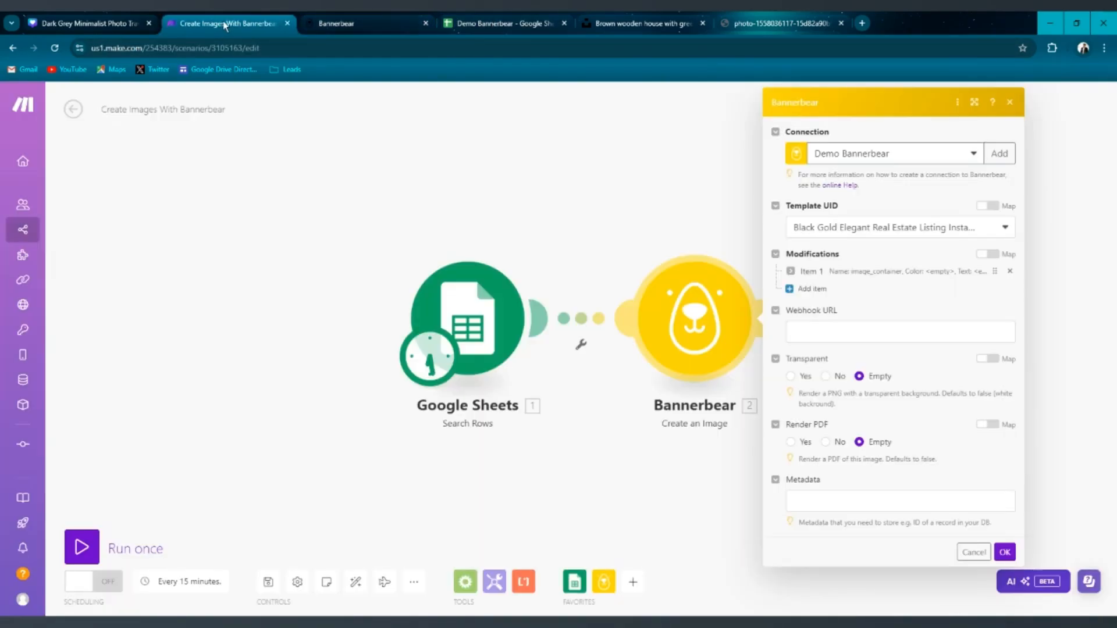
{"action": "left_click", "coordinate": [806, 289]}
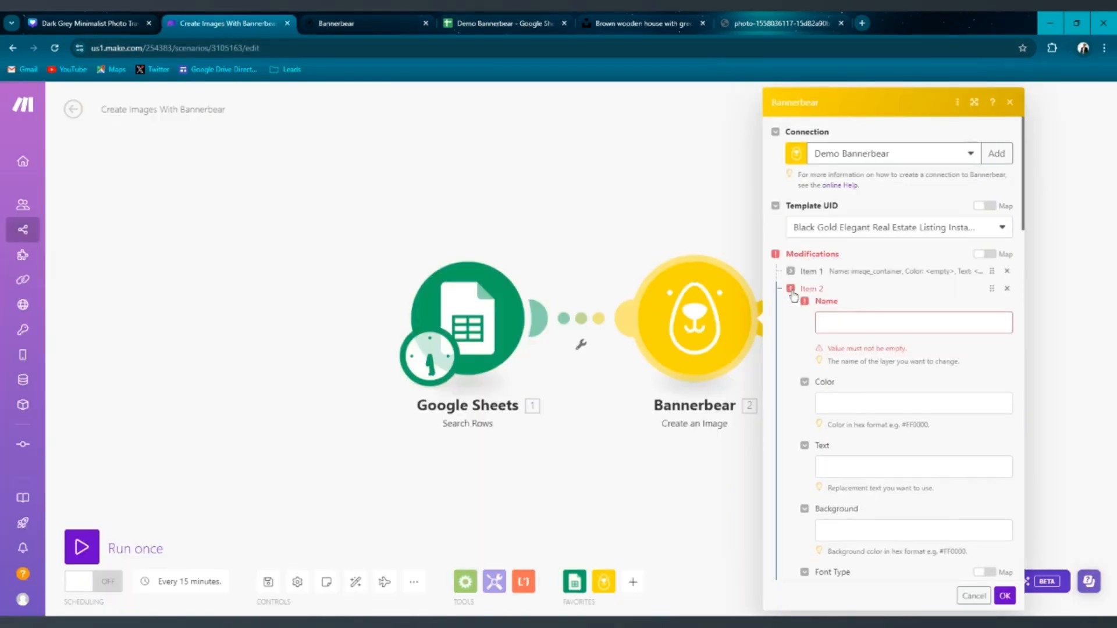
{"action": "left_click", "coordinate": [873, 323]}
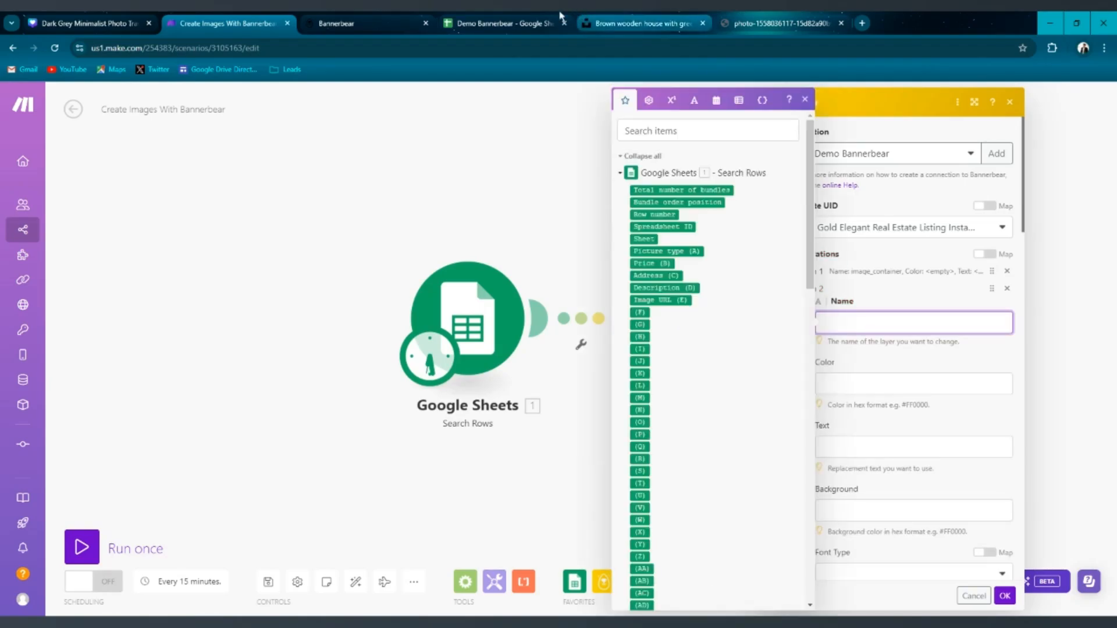
{"action": "left_click", "coordinate": [379, 25]}
{"action": "scroll", "coordinate": [420, 326], "scroll_direction": "down", "scroll_amount": 1}
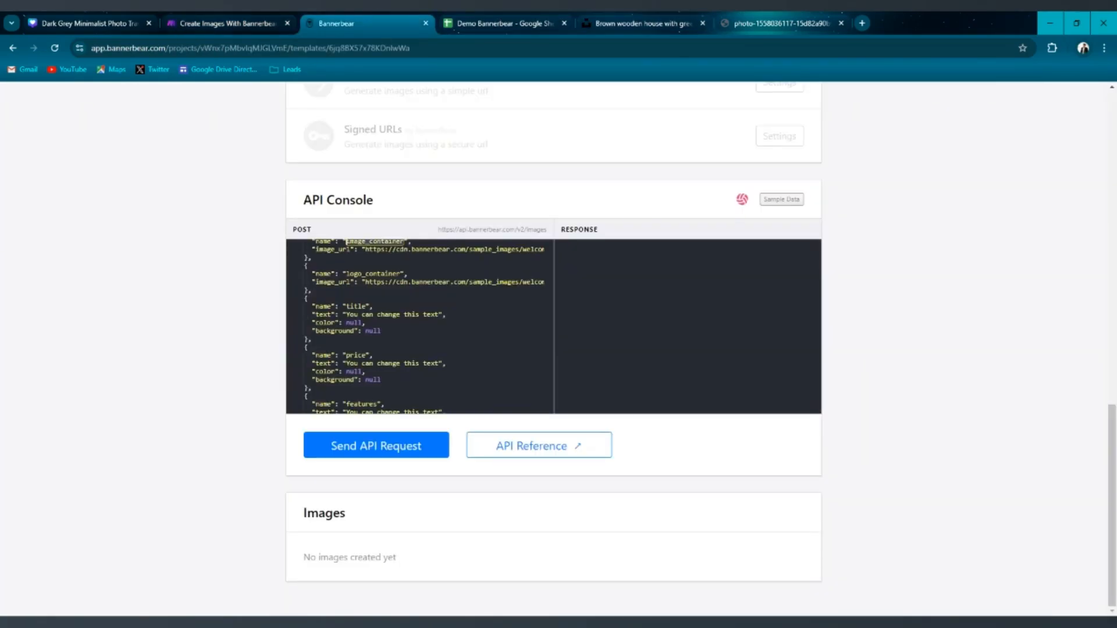
{"action": "double_click", "coordinate": [348, 355]}
{"action": "left_click", "coordinate": [239, 20]}
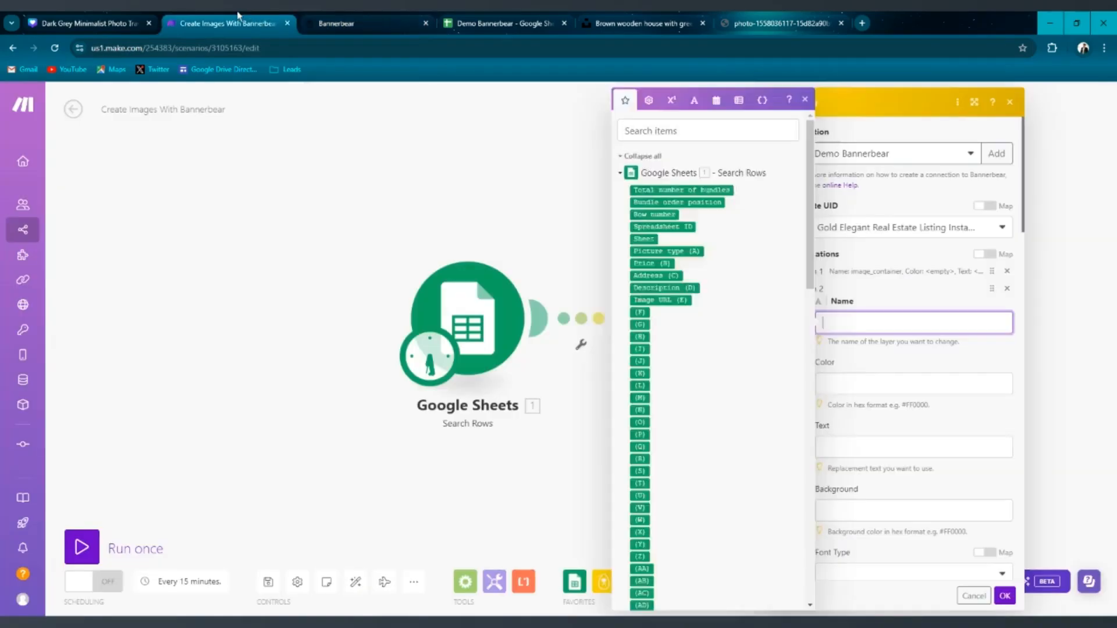
{"action": "left_click", "coordinate": [790, 289]}
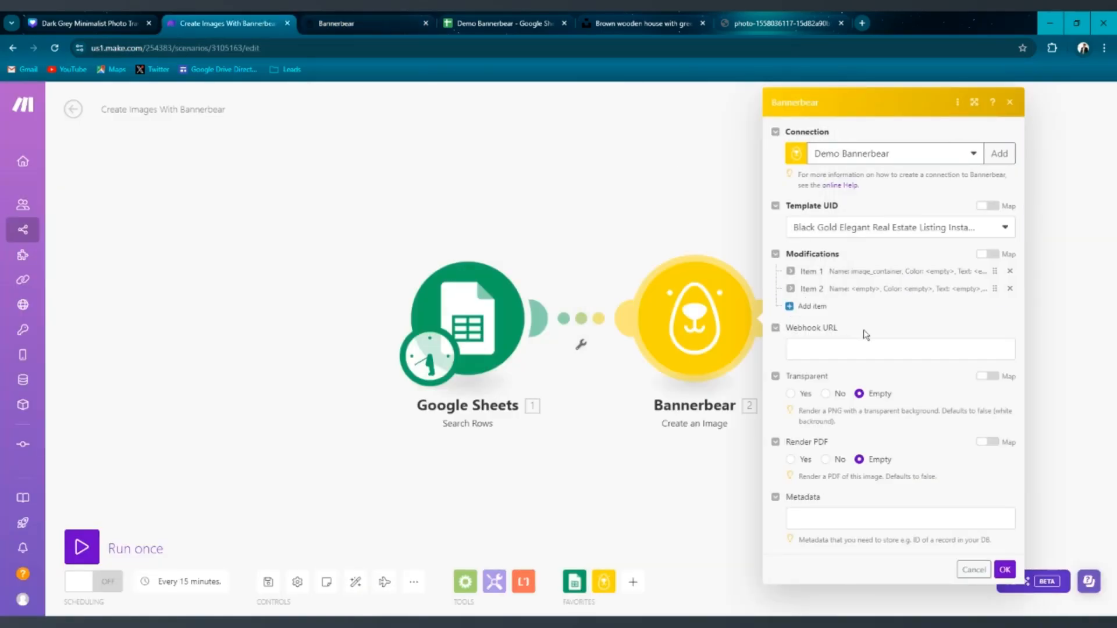
{"action": "left_click", "coordinate": [792, 290]}
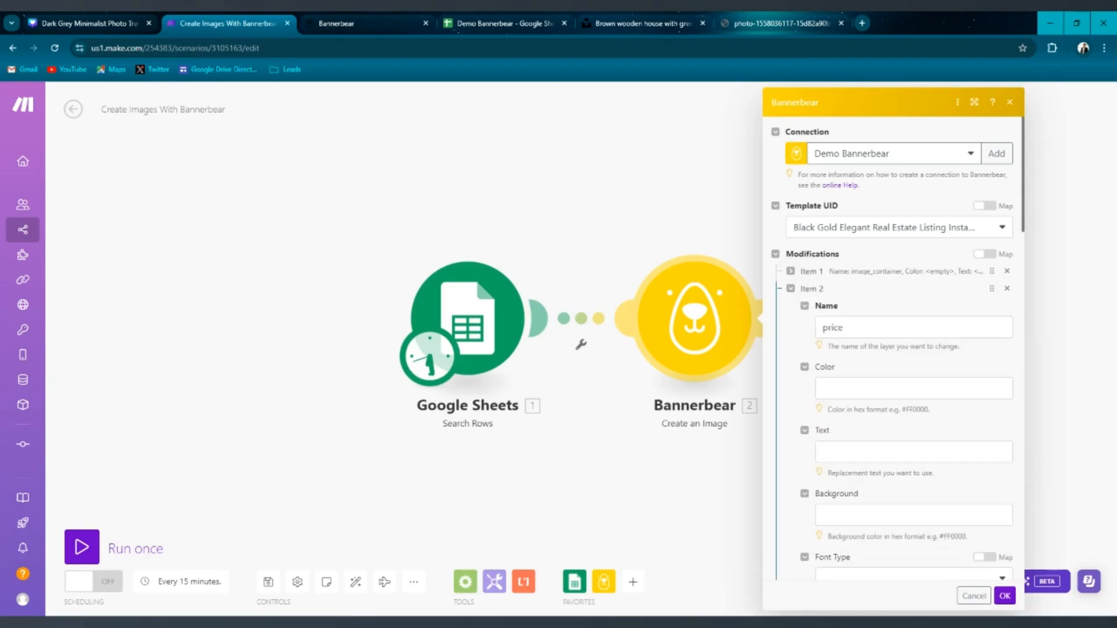
{"action": "left_click", "coordinate": [843, 327]}
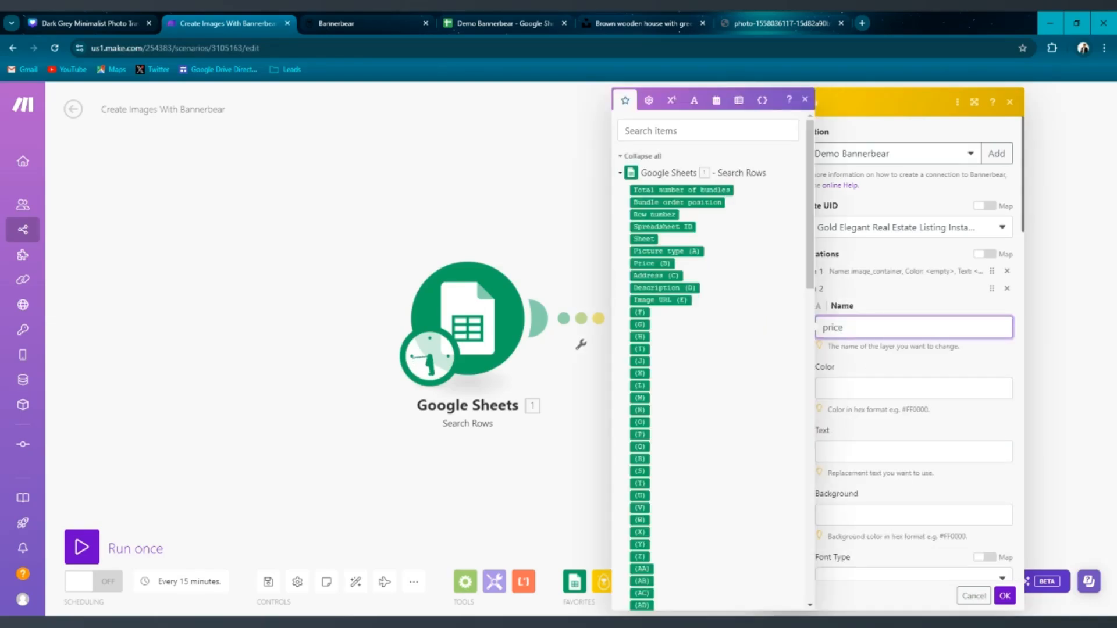
Map the second item's Text to the sheet's Price (B) column and collapse the item.
{"action": "left_click", "coordinate": [865, 440]}
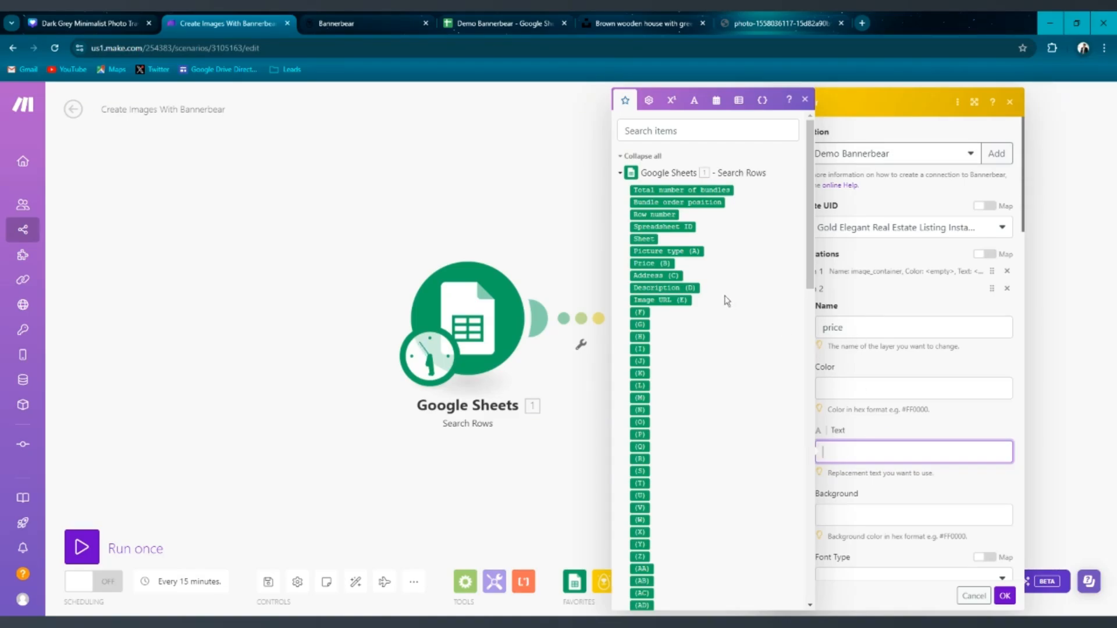
{"action": "left_click", "coordinate": [656, 264]}
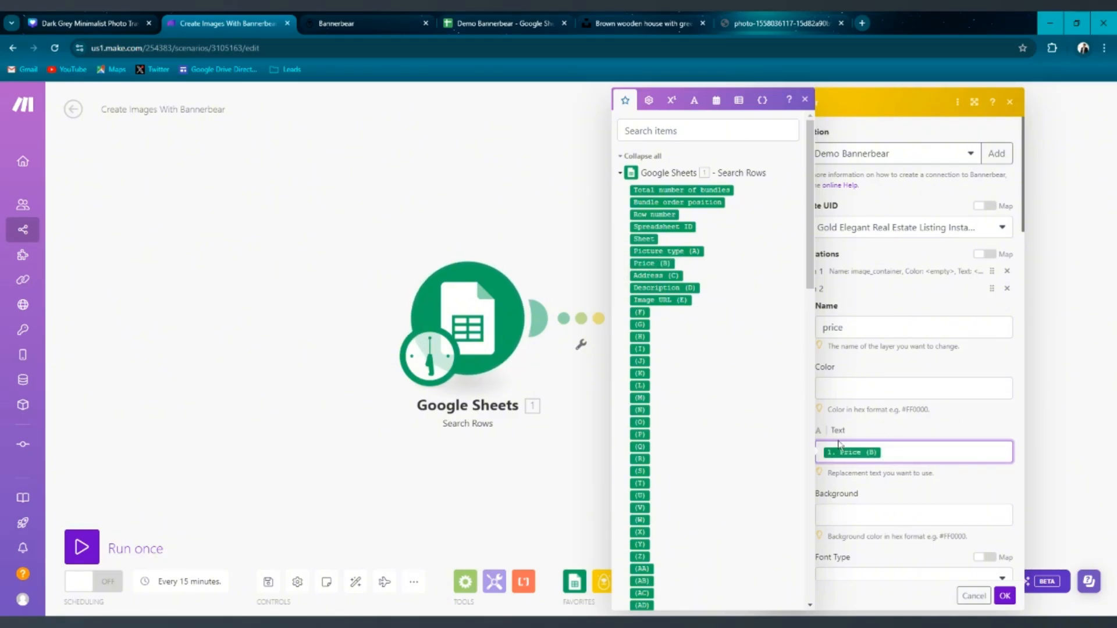
{"action": "left_click", "coordinate": [865, 426]}
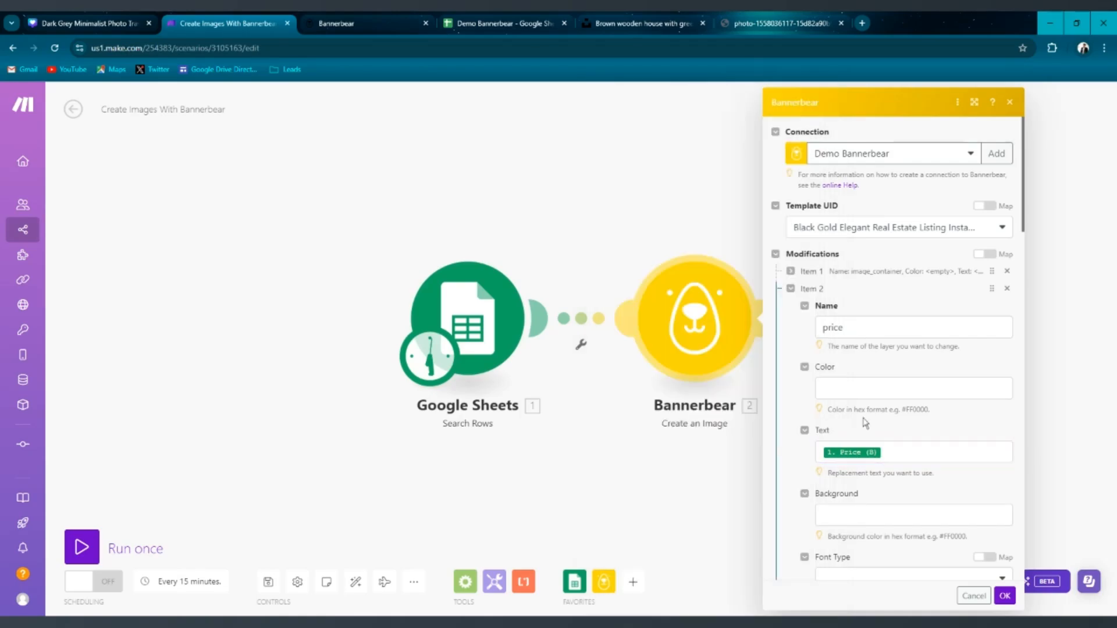
{"action": "left_click", "coordinate": [791, 289]}
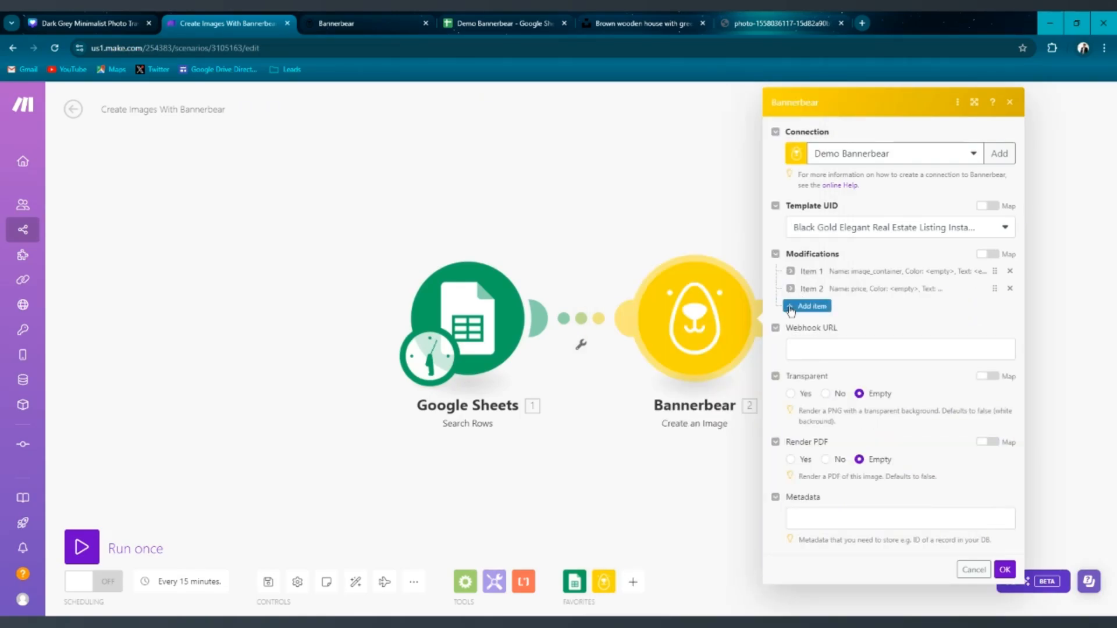
Review the sheet's columns and the template's remaining API Console layer names and preview.
{"action": "left_click", "coordinate": [475, 16]}
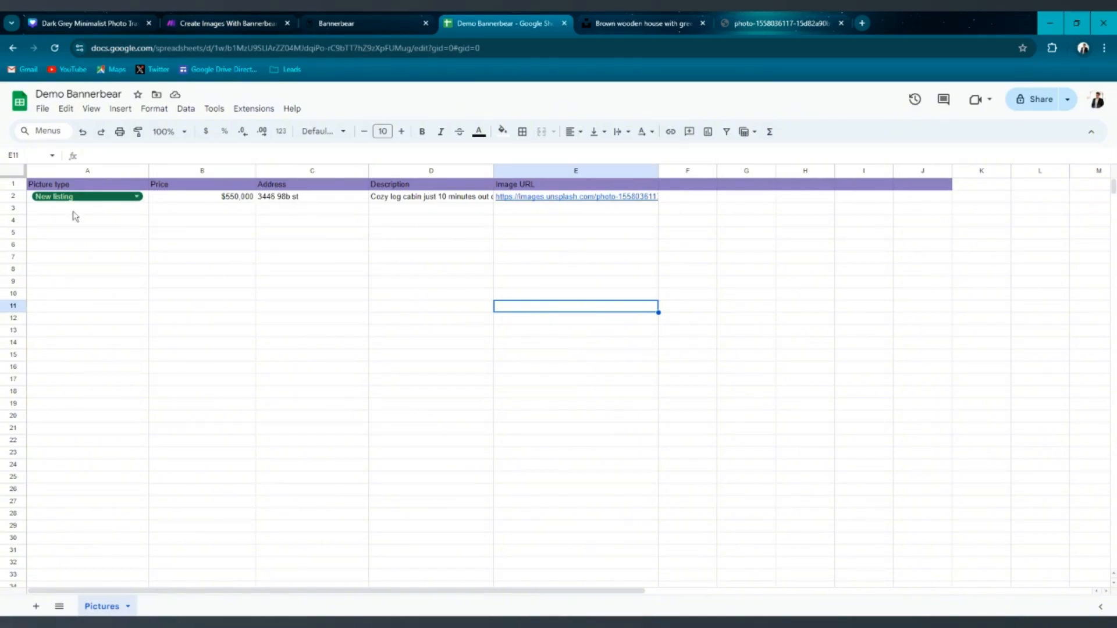
{"action": "left_click", "coordinate": [365, 32]}
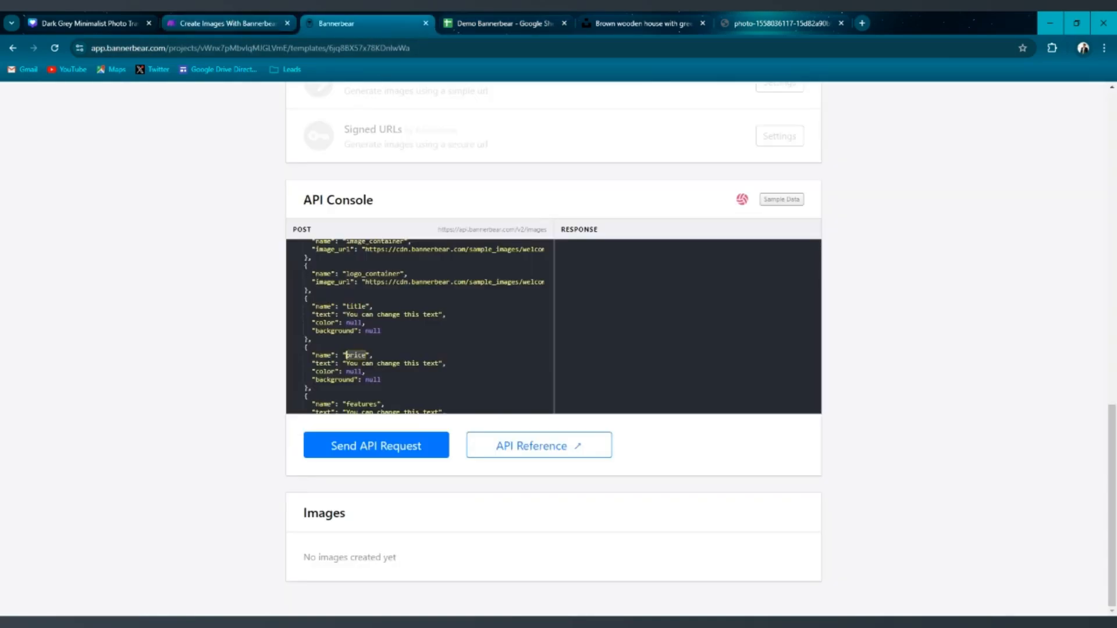
{"action": "scroll", "coordinate": [420, 325], "scroll_direction": "down", "scroll_amount": 3}
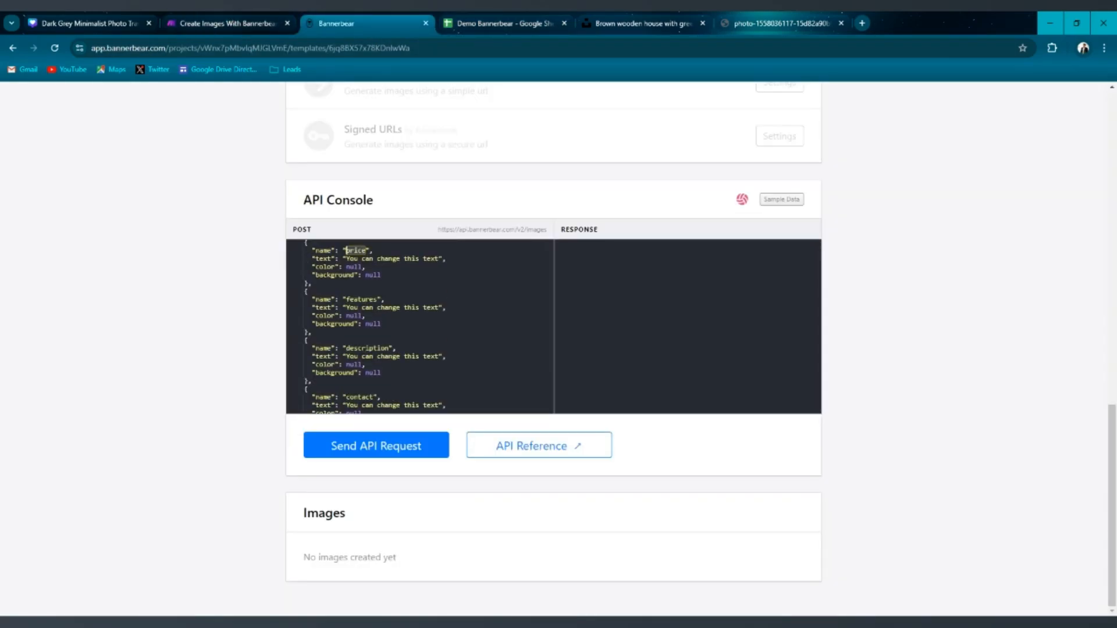
{"action": "scroll", "coordinate": [420, 326], "scroll_direction": "down", "scroll_amount": 3}
{"action": "scroll", "coordinate": [420, 326], "scroll_direction": "up", "scroll_amount": 5}
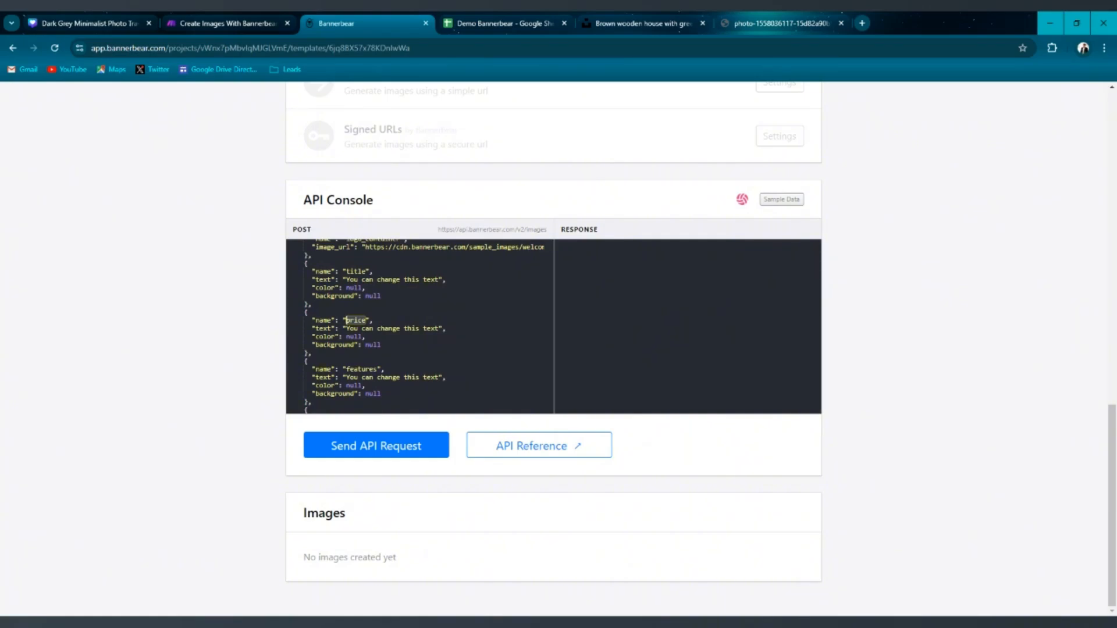
{"action": "scroll", "coordinate": [420, 326], "scroll_direction": "up", "scroll_amount": 3}
{"action": "scroll", "coordinate": [205, 322], "scroll_direction": "up", "scroll_amount": 10}
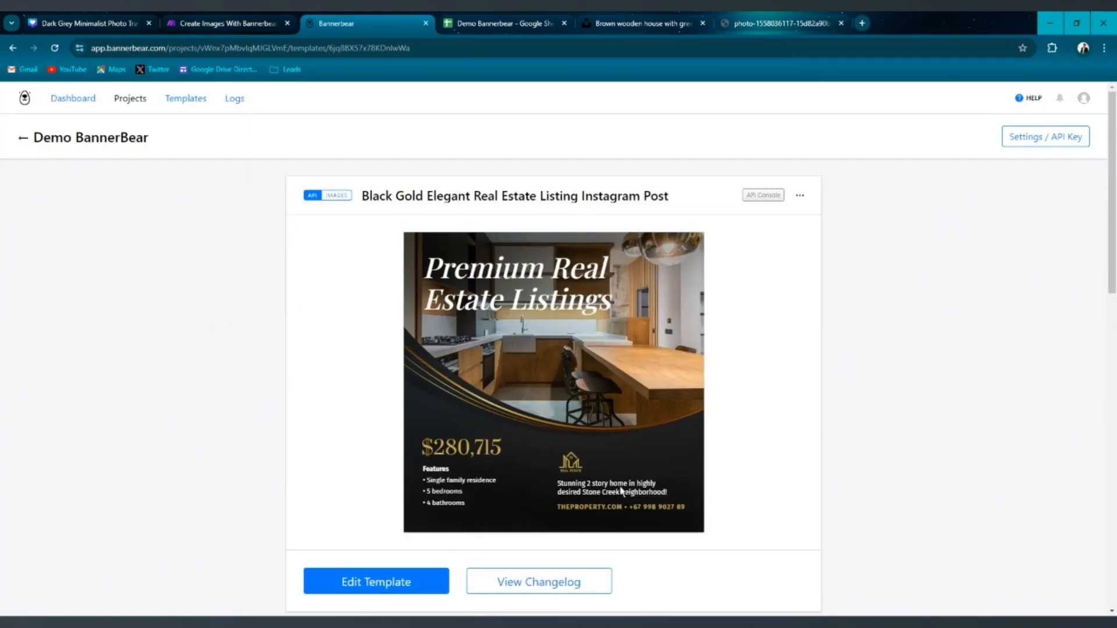
Open the template in the editor and move the price text up and to the left.
{"action": "scroll", "coordinate": [580, 396], "scroll_direction": "down", "scroll_amount": 2}
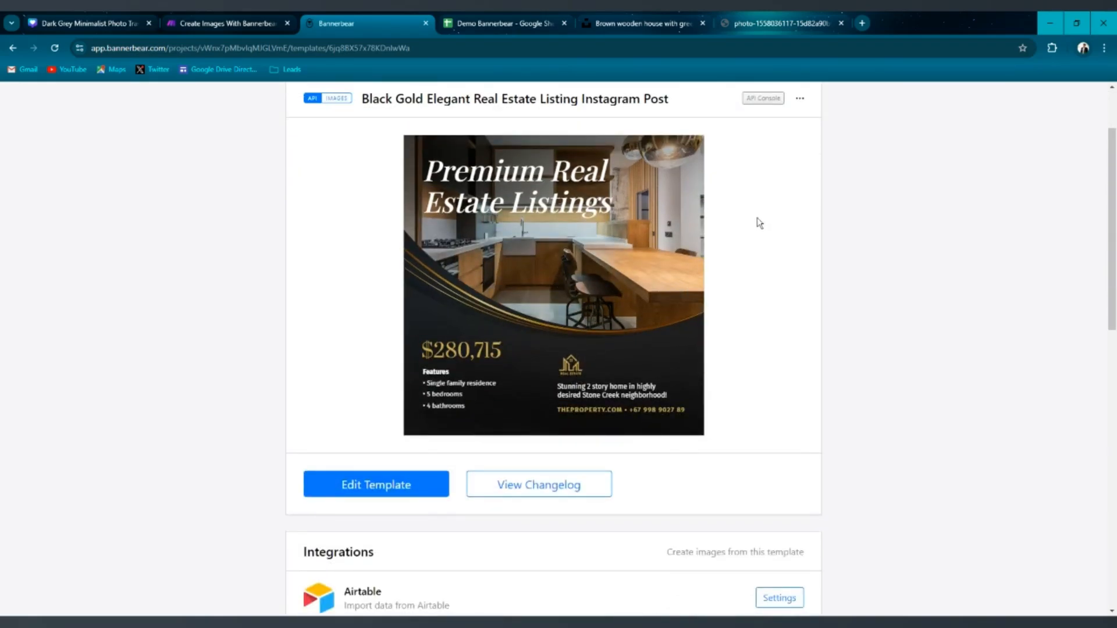
{"action": "left_click", "coordinate": [370, 494]}
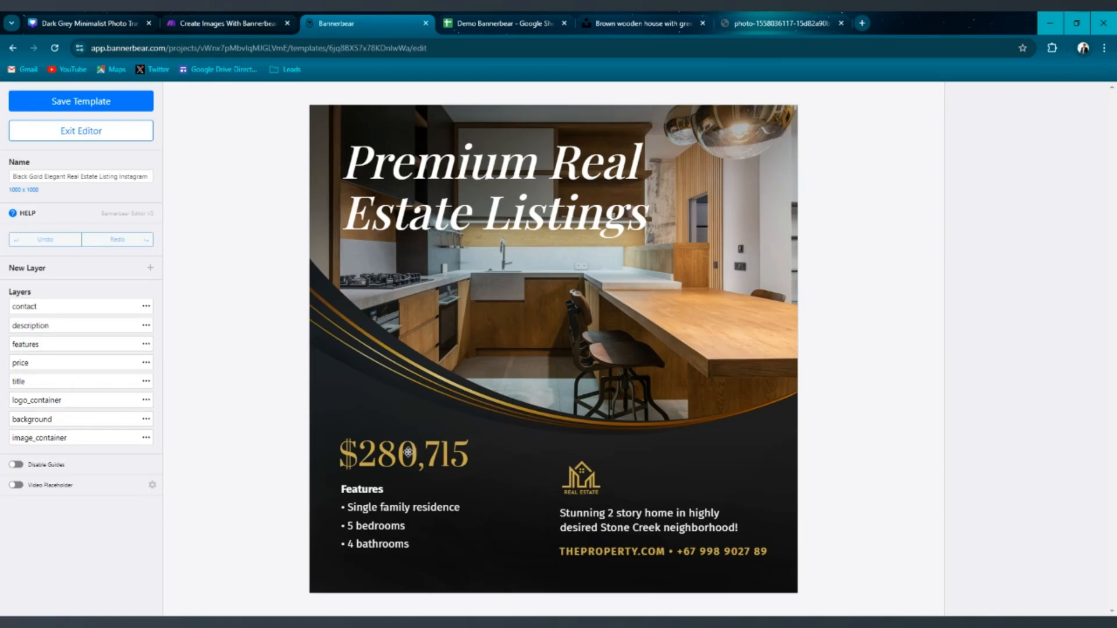
{"action": "left_click", "coordinate": [406, 456]}
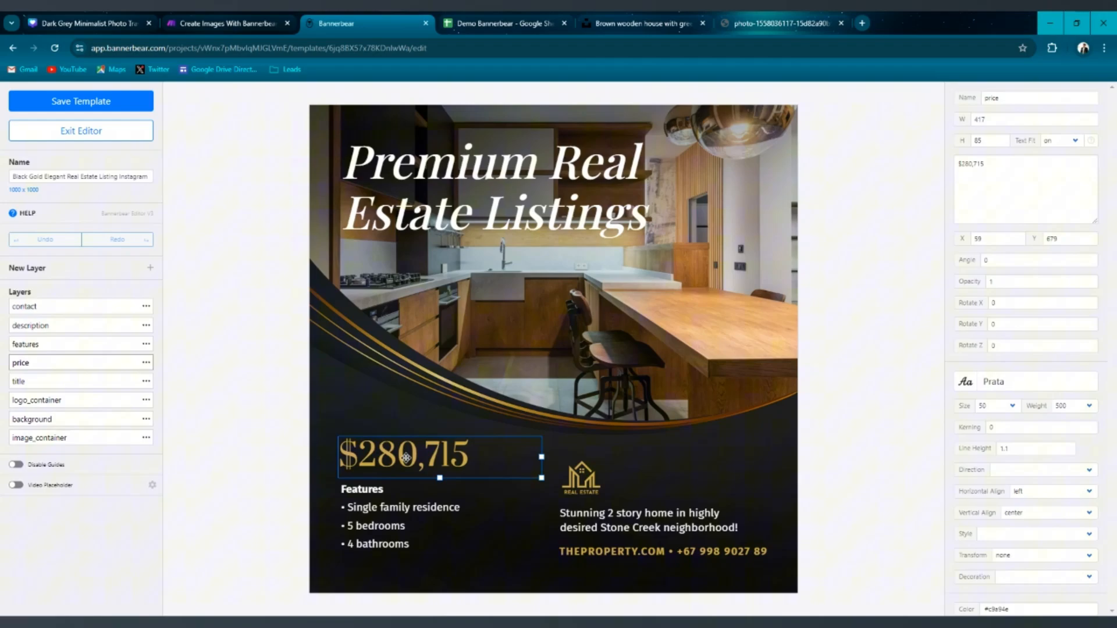
{"action": "left_click", "coordinate": [372, 505]}
{"action": "left_click_drag", "start_coordinate": [401, 504], "coordinate": [401, 517]}
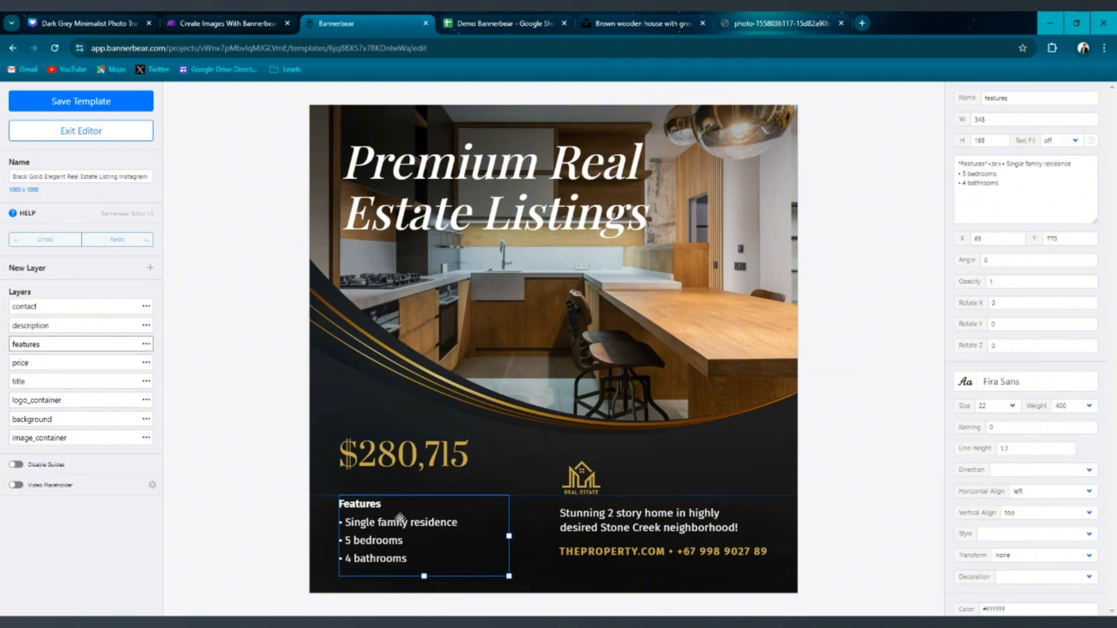
{"action": "left_click_drag", "start_coordinate": [395, 463], "coordinate": [379, 436]}
{"action": "left_click", "coordinate": [389, 484]}
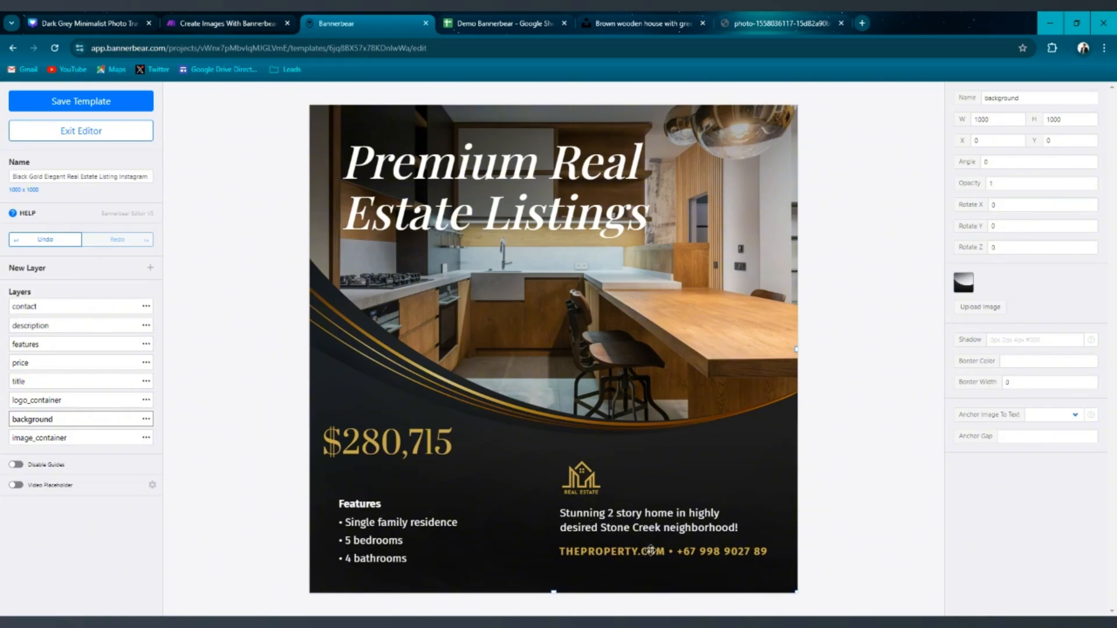
Duplicate the contact layer and place the copy just below the price.
{"action": "left_click", "coordinate": [626, 549]}
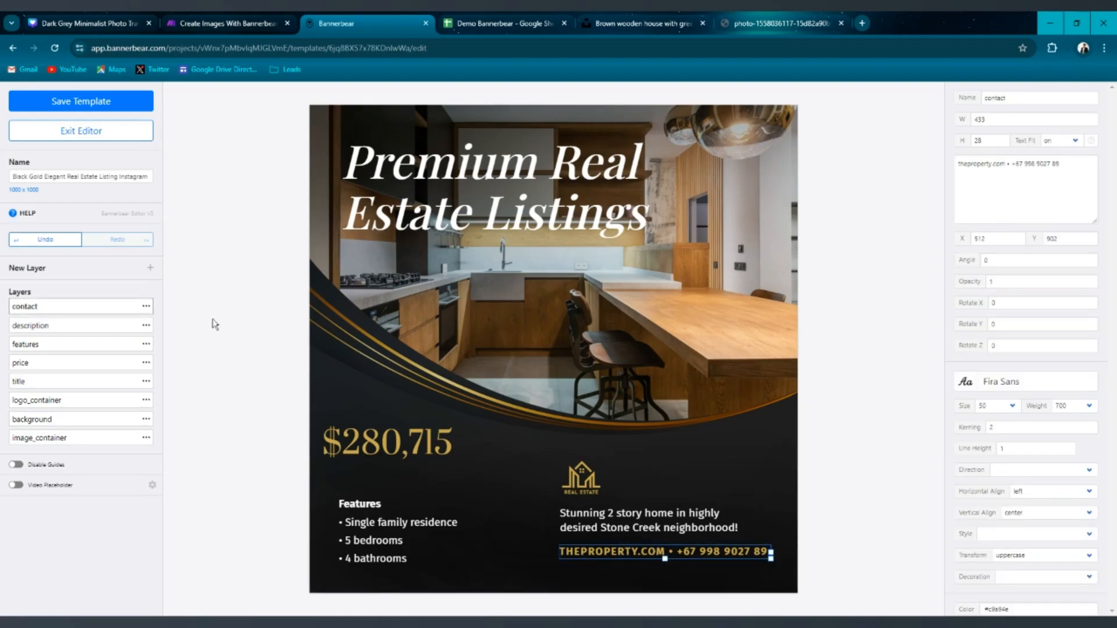
{"action": "left_click", "coordinate": [148, 308]}
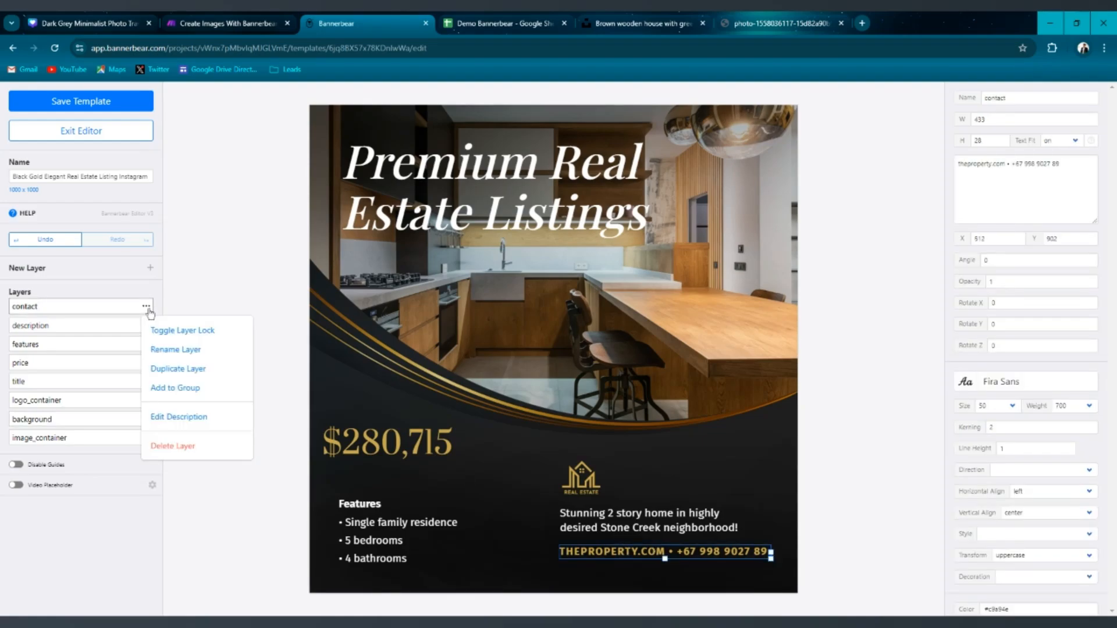
{"action": "left_click", "coordinate": [196, 370]}
{"action": "left_click_drag", "start_coordinate": [605, 559], "coordinate": [352, 470]}
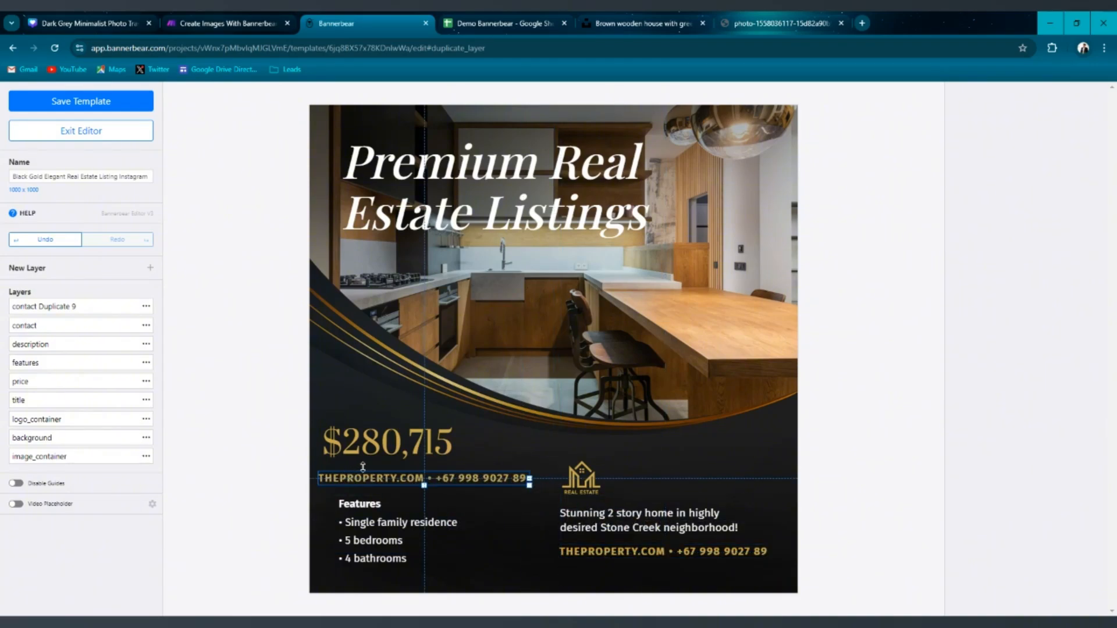
Replace the duplicated layer's text with a sample street address and save the template.
{"action": "left_click", "coordinate": [469, 482]}
{"action": "left_click_drag", "start_coordinate": [1076, 172], "coordinate": [929, 165]}
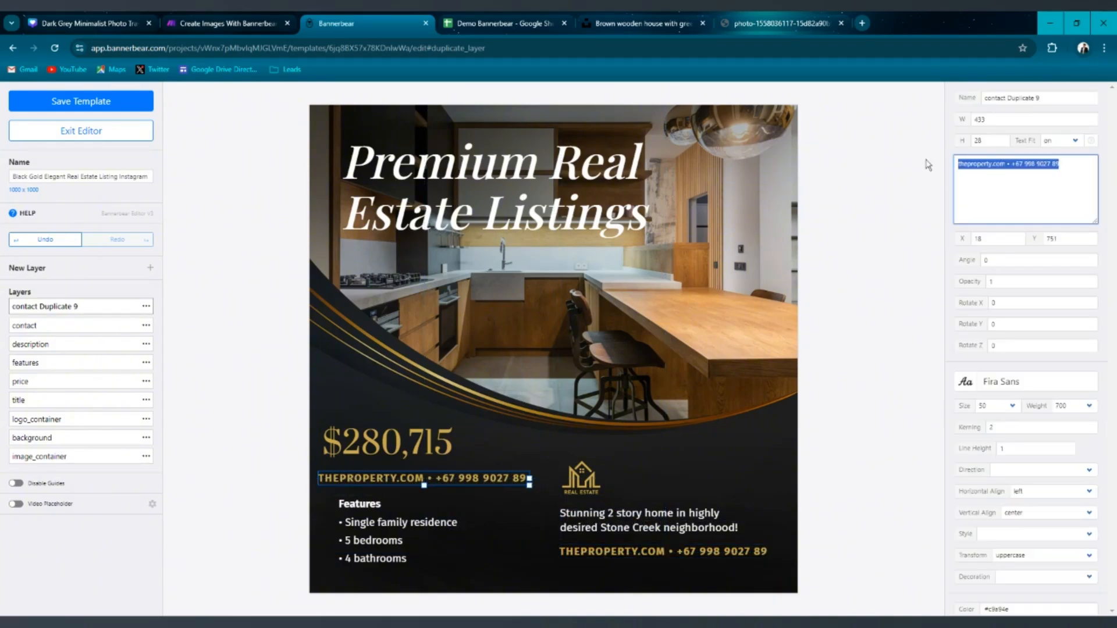
{"action": "key", "text": "BackSpace"}
{"action": "type", "text": "328438"}
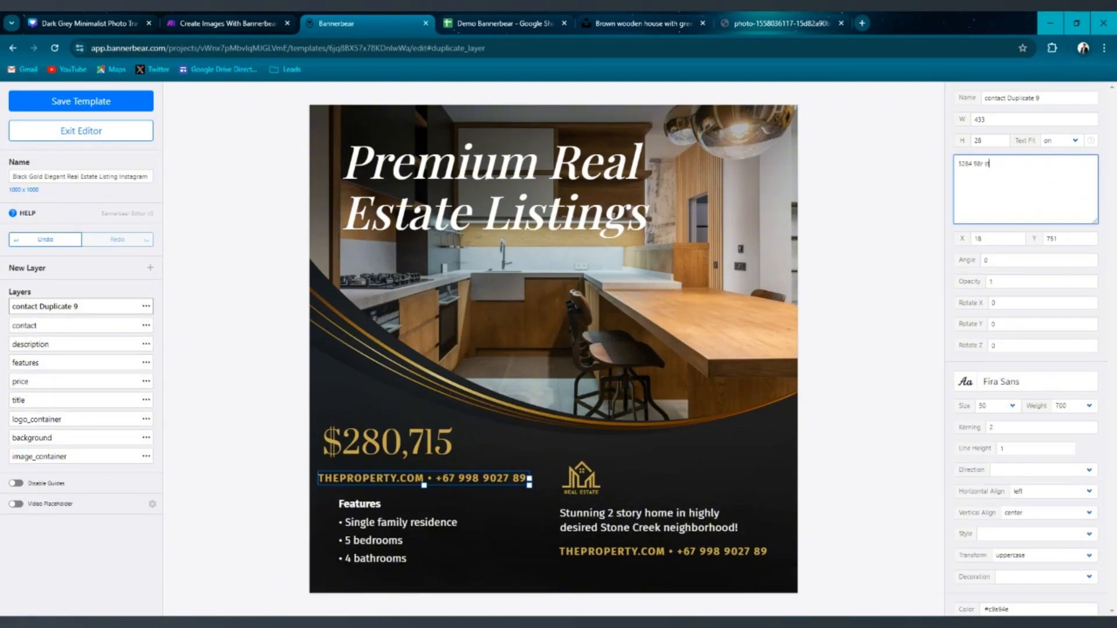
{"action": "left_click", "coordinate": [62, 103]}
Nudge the address line into alignment beneath the price.
{"action": "left_click_drag", "start_coordinate": [343, 478], "coordinate": [350, 468]}
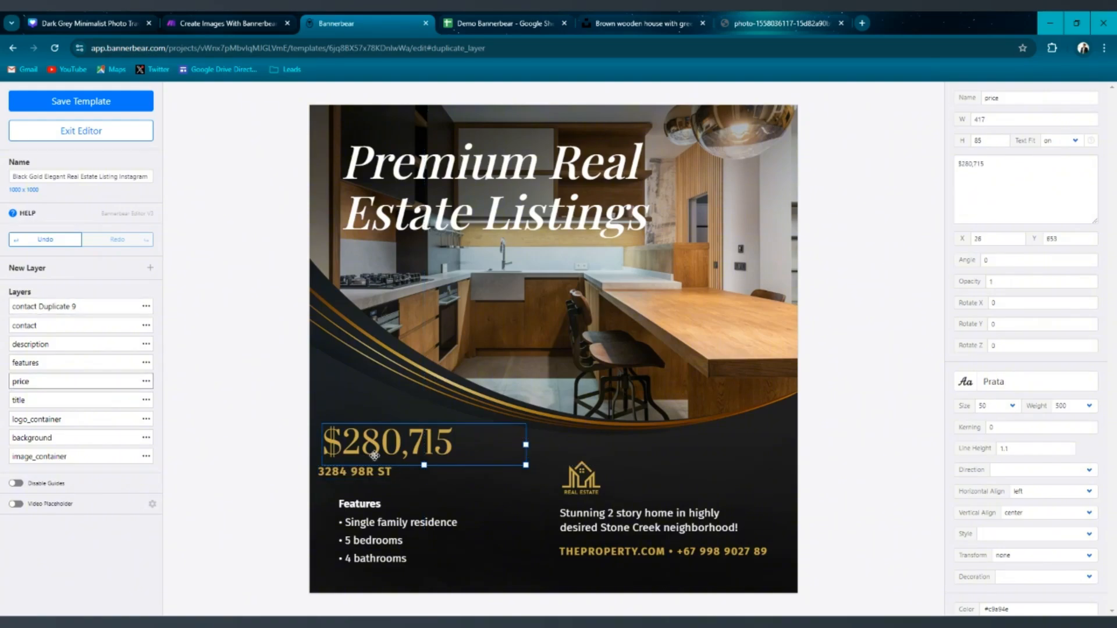
{"action": "left_click", "coordinate": [386, 494]}
{"action": "left_click", "coordinate": [393, 472]}
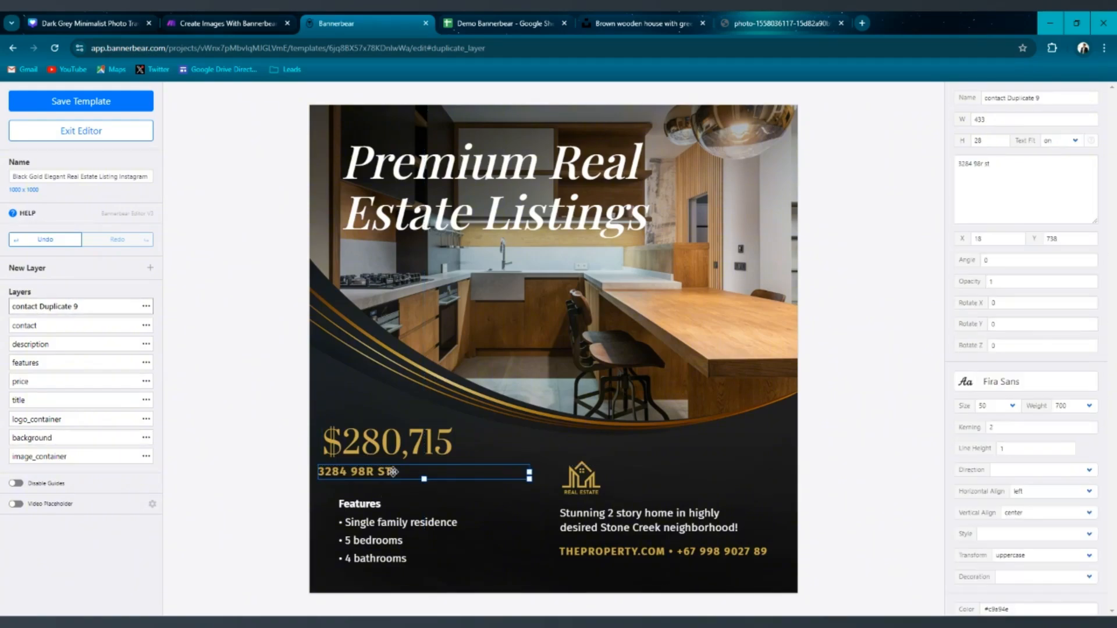
{"action": "key", "text": "Up"}
{"action": "key", "text": "Up"}
{"action": "key", "text": "Up"}
{"action": "key", "text": "Right"}
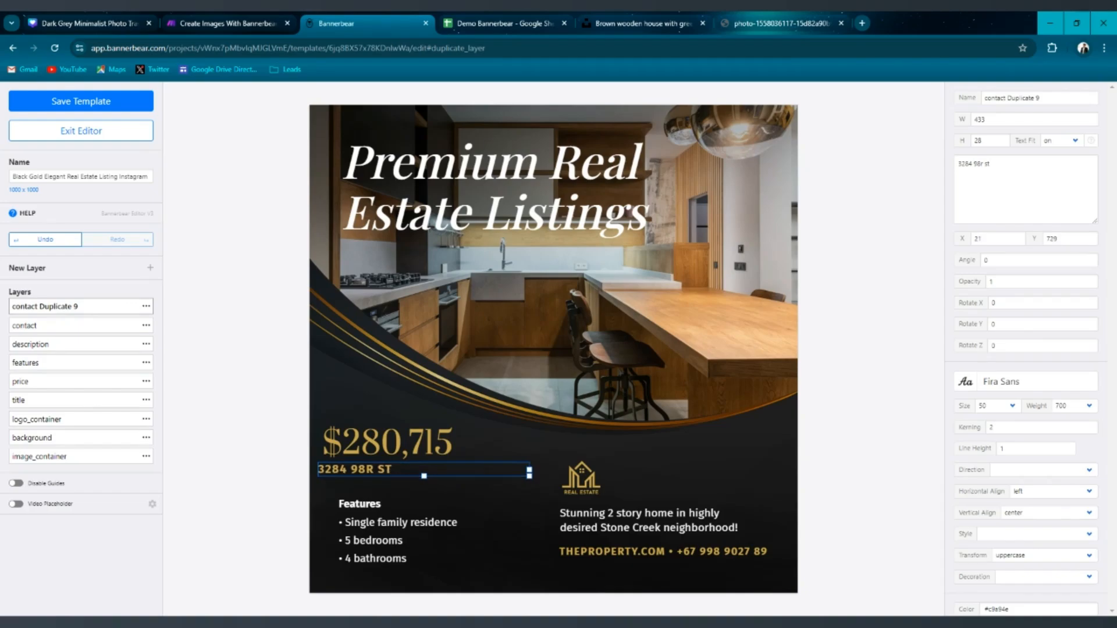
{"action": "key", "text": "Right"}
{"action": "key", "text": "Right"}
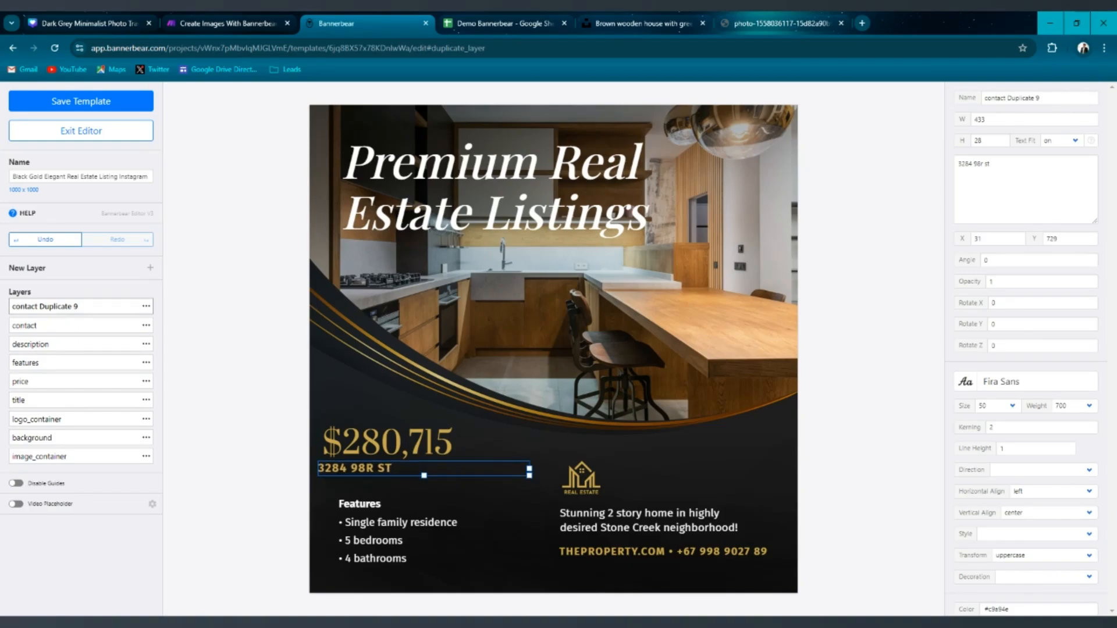
{"action": "key", "text": "Right"}
{"action": "key", "text": "Right"}
{"action": "key", "text": "Right"}
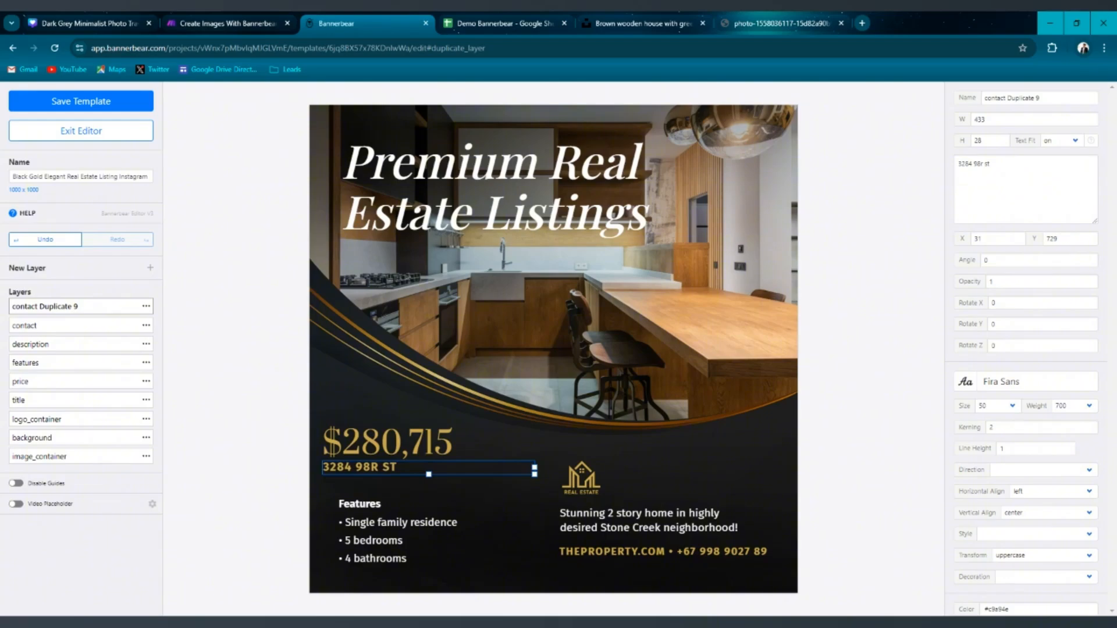
Set the address text colour to #FFFFFF by pasting the colour value.
{"action": "left_click", "coordinate": [389, 502]}
{"action": "left_click", "coordinate": [399, 469]}
{"action": "scroll", "coordinate": [1022, 373], "scroll_direction": "down", "scroll_amount": 2}
{"action": "scroll", "coordinate": [1019, 321], "scroll_direction": "down", "scroll_amount": 2}
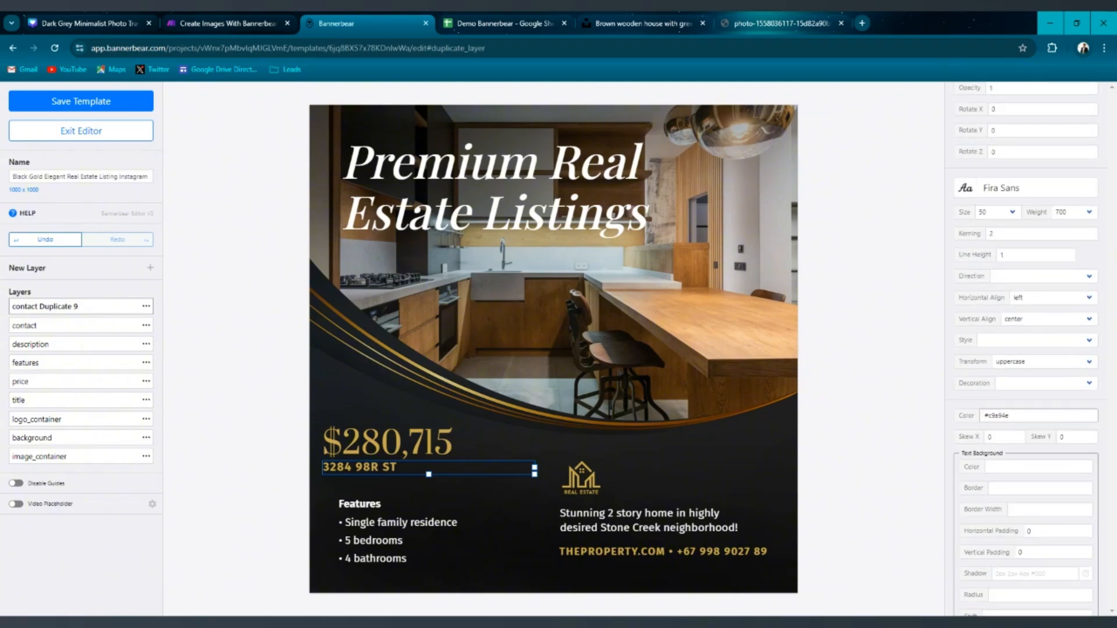
{"action": "left_click", "coordinate": [1020, 416]}
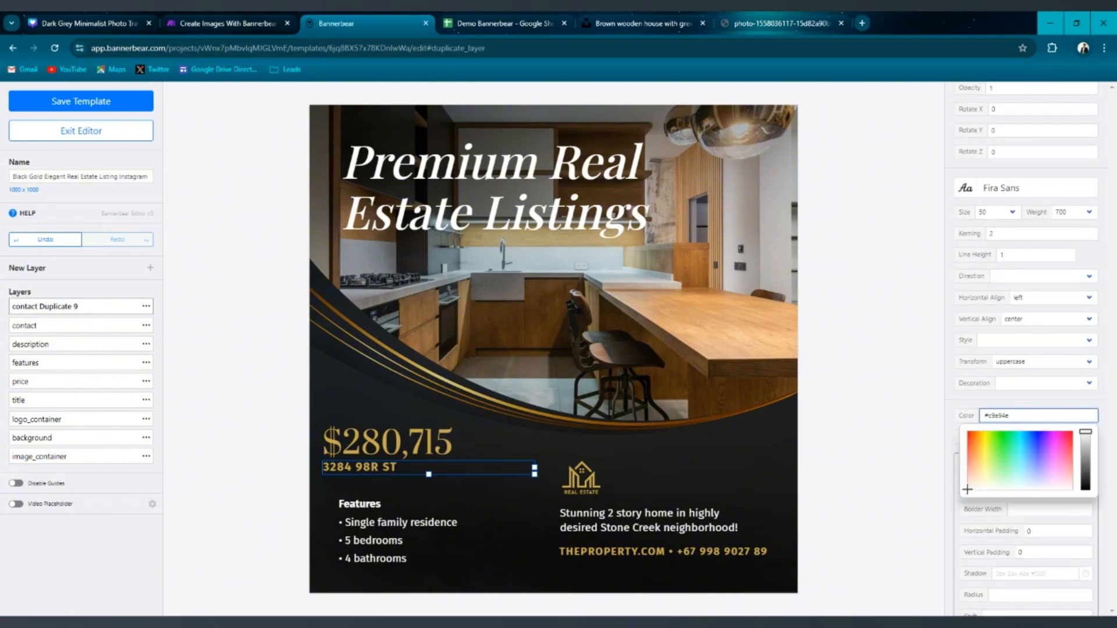
{"action": "key", "text": "ctrl+a"}
{"action": "type", "text": "#FFFFFF"}
Move the features block up and left to sit under the address line.
{"action": "left_click", "coordinate": [406, 499]}
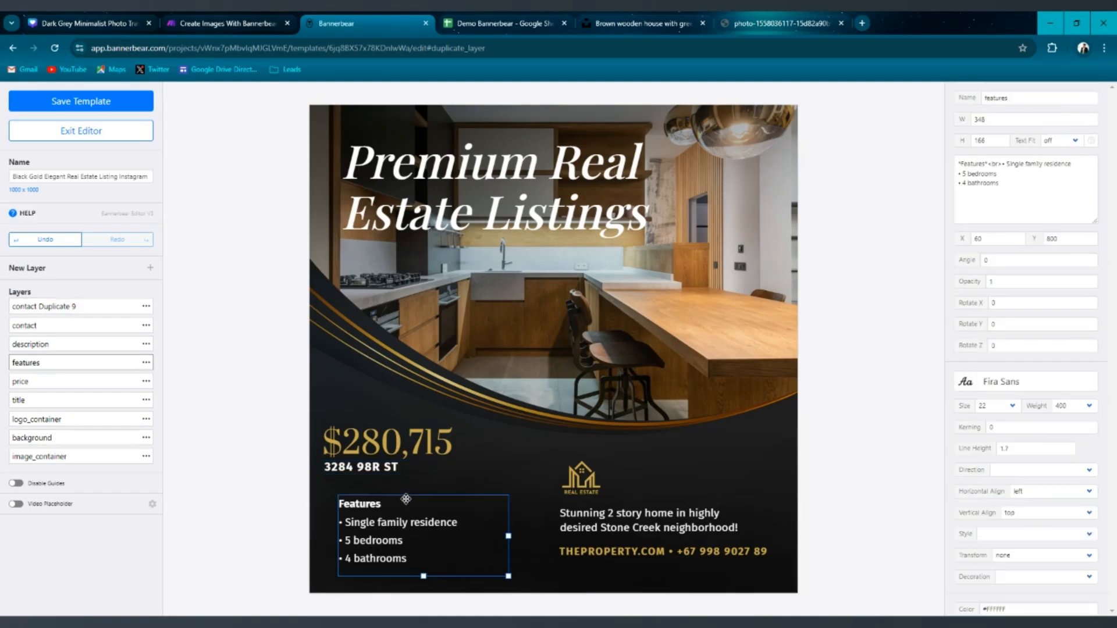
{"action": "left_click_drag", "start_coordinate": [388, 511], "coordinate": [375, 496]}
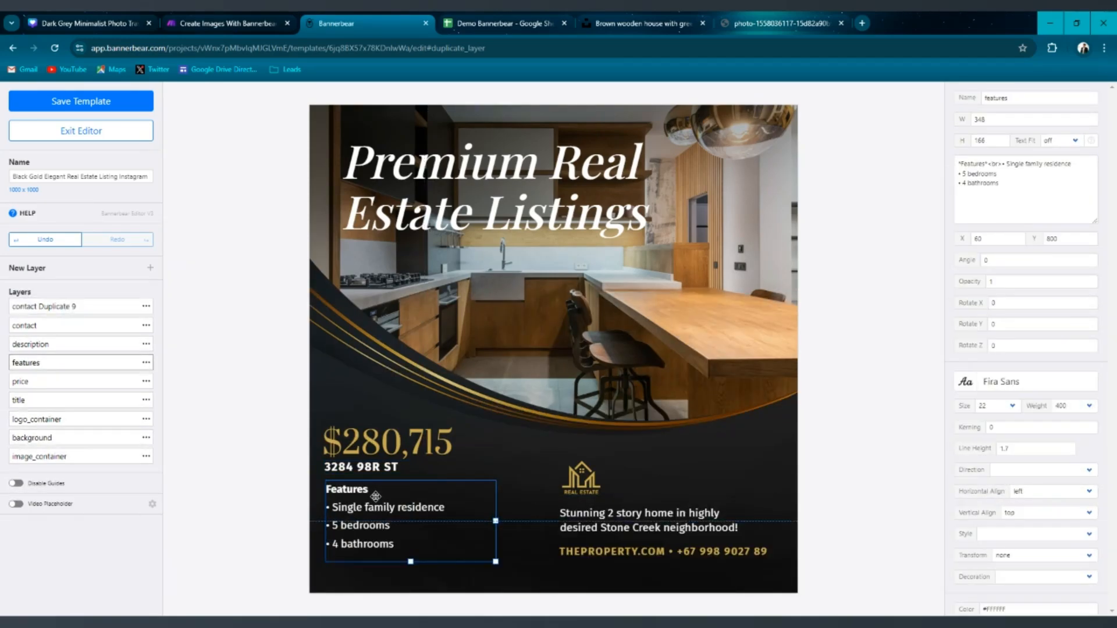
{"action": "left_click", "coordinate": [431, 467]}
{"action": "left_click", "coordinate": [420, 376]}
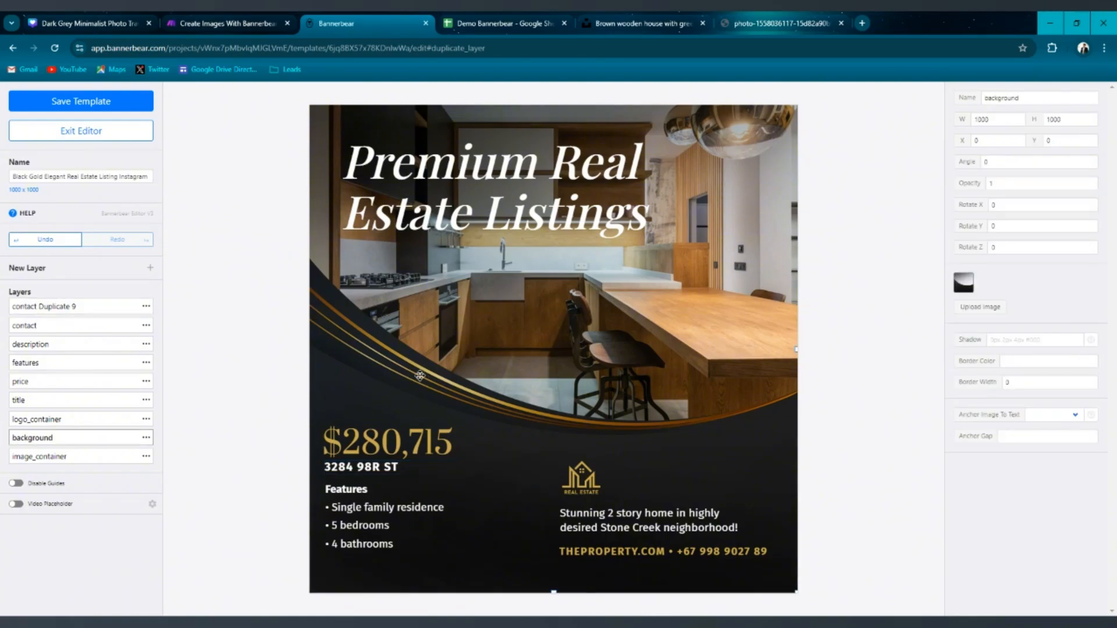
Rename the duplicated layer to Address, then save the template and exit the editor.
{"action": "left_click", "coordinate": [369, 468]}
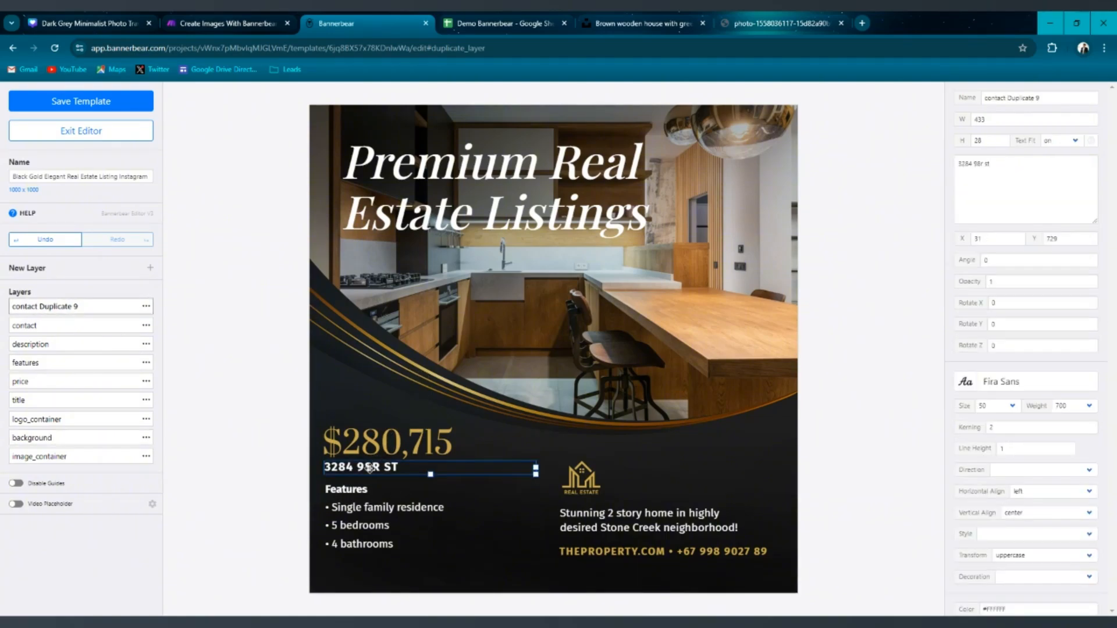
{"action": "left_click", "coordinate": [146, 306]}
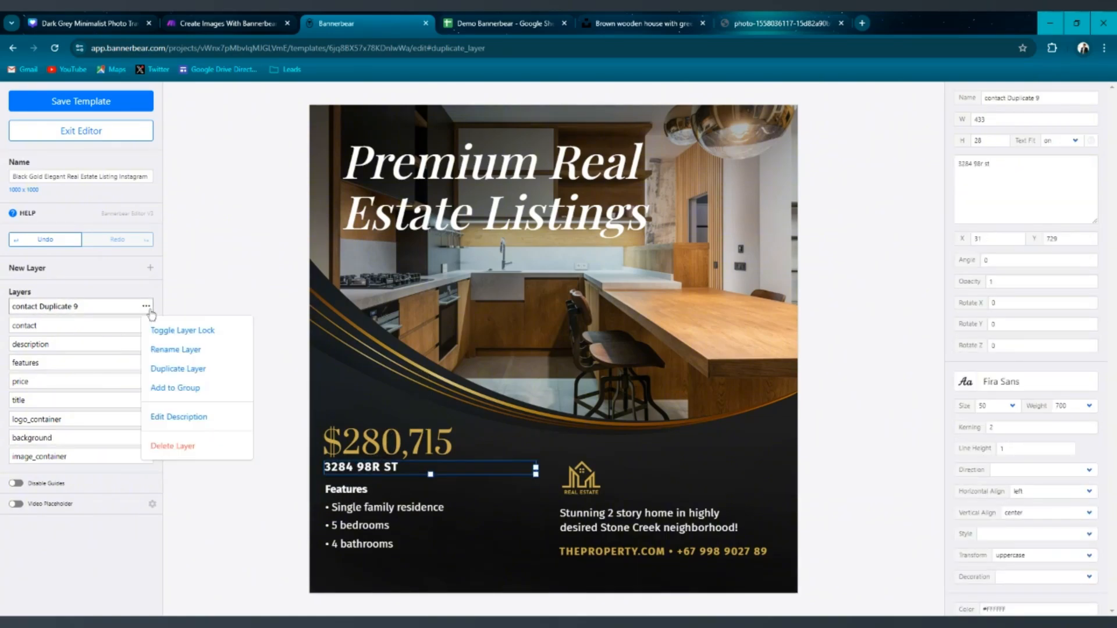
{"action": "left_click", "coordinate": [181, 349]}
{"action": "key", "text": "BackSpace"}
{"action": "type", "text": "Ad"}
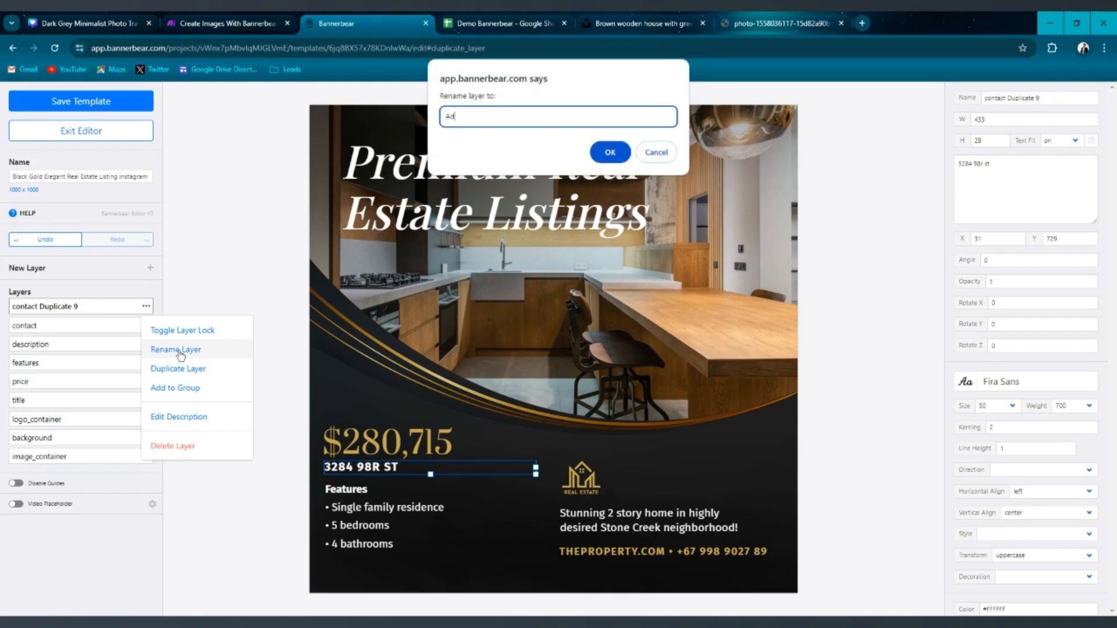
{"action": "type", "text": "dress"}
{"action": "key", "text": "Return"}
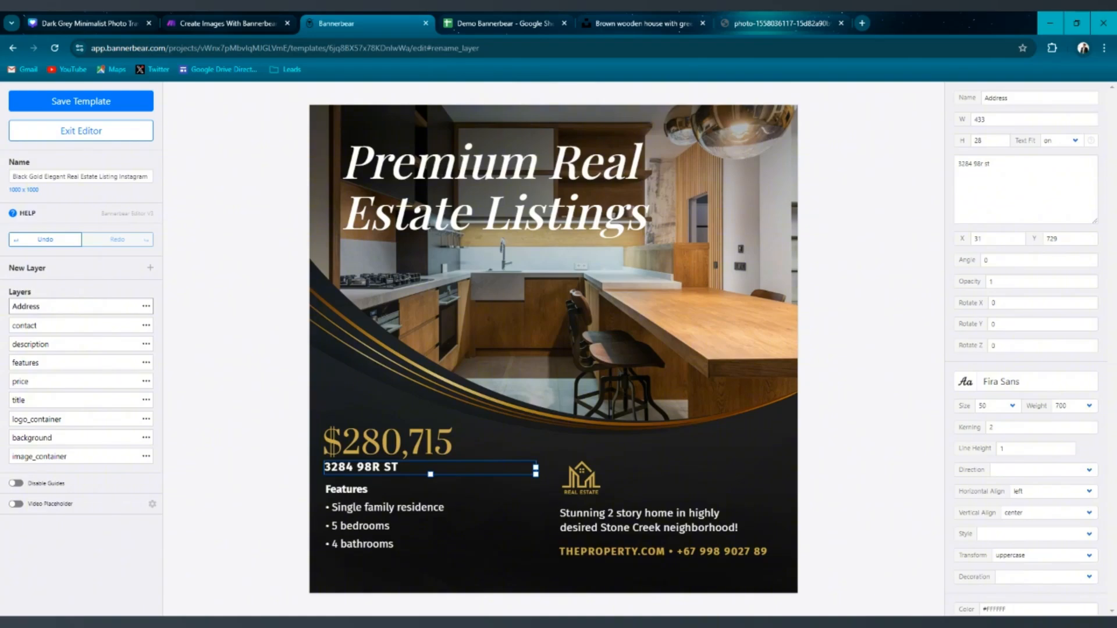
{"action": "left_click", "coordinate": [122, 102]}
{"action": "left_click", "coordinate": [123, 131]}
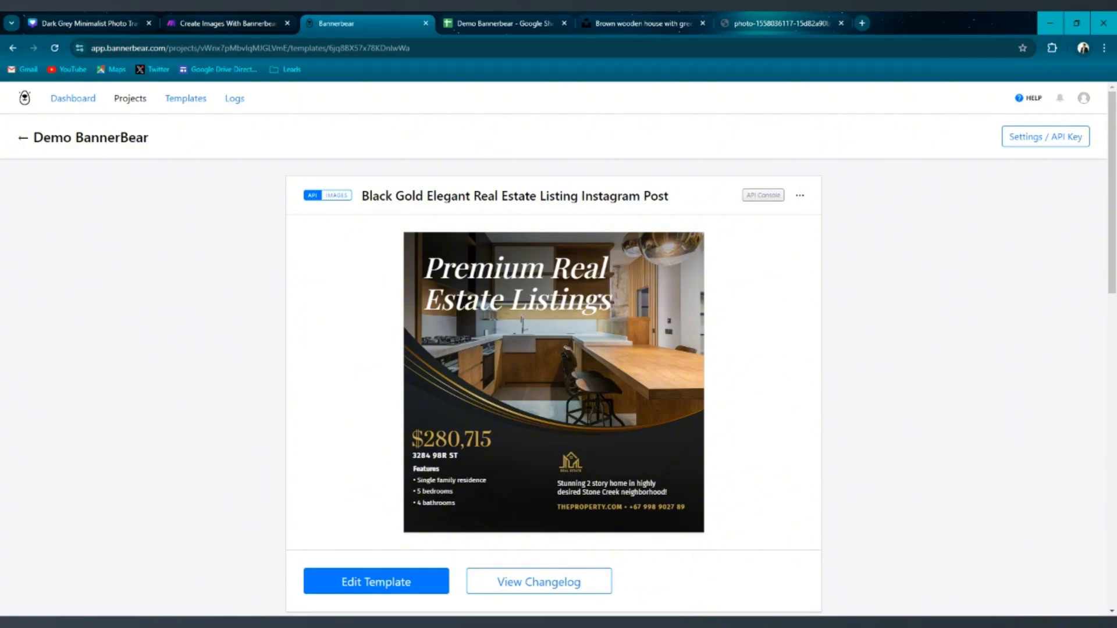
{"action": "left_click", "coordinate": [862, 23]}
{"action": "type", "text": "addr"}
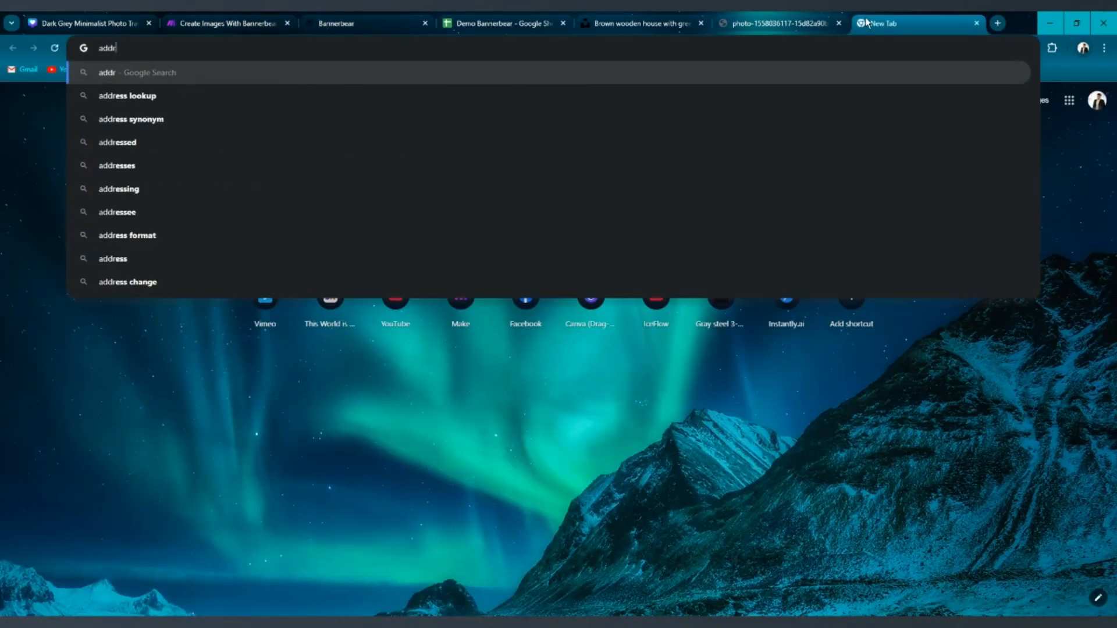
{"action": "type", "text": "e"}
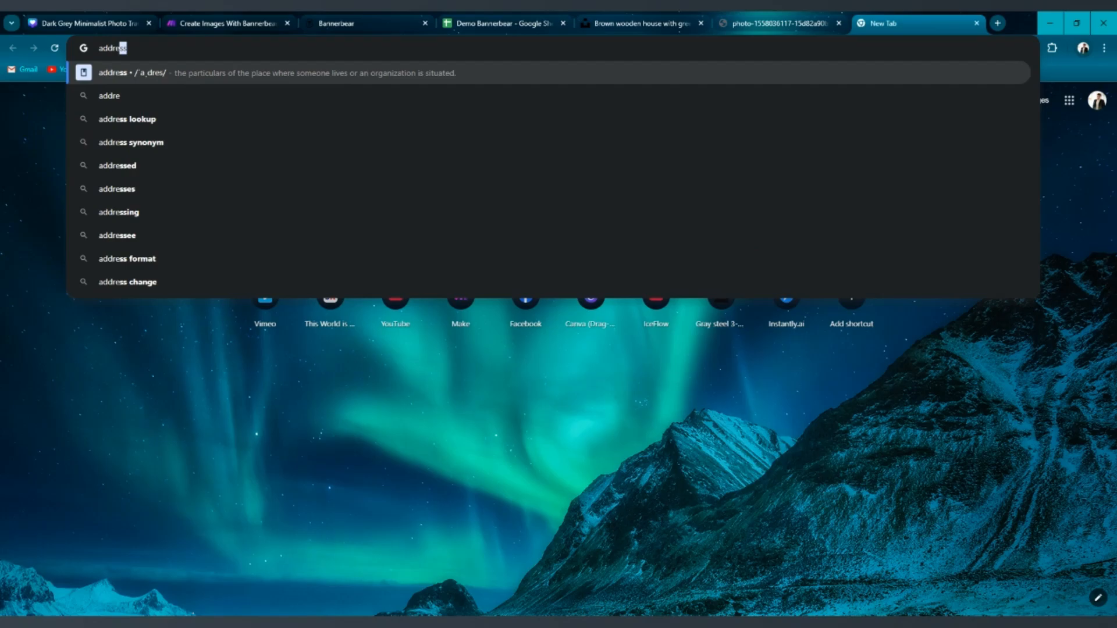
{"action": "left_click", "coordinate": [976, 24]}
Review the scenario's Bannerbear module and the updated template page with its API Console.
{"action": "left_click", "coordinate": [251, 16]}
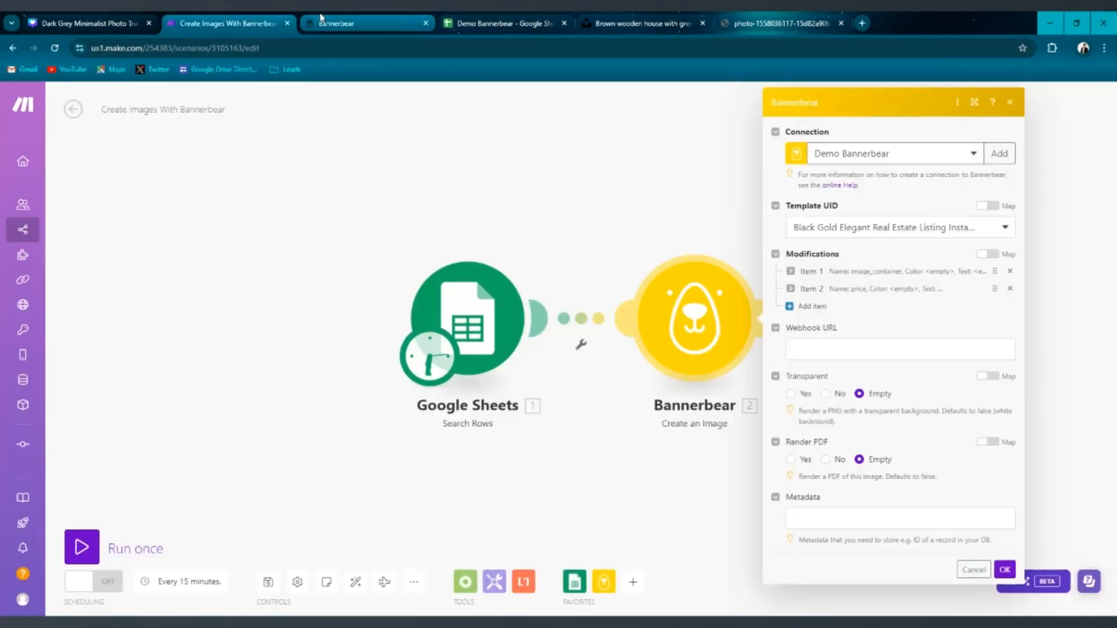
{"action": "left_click", "coordinate": [343, 17]}
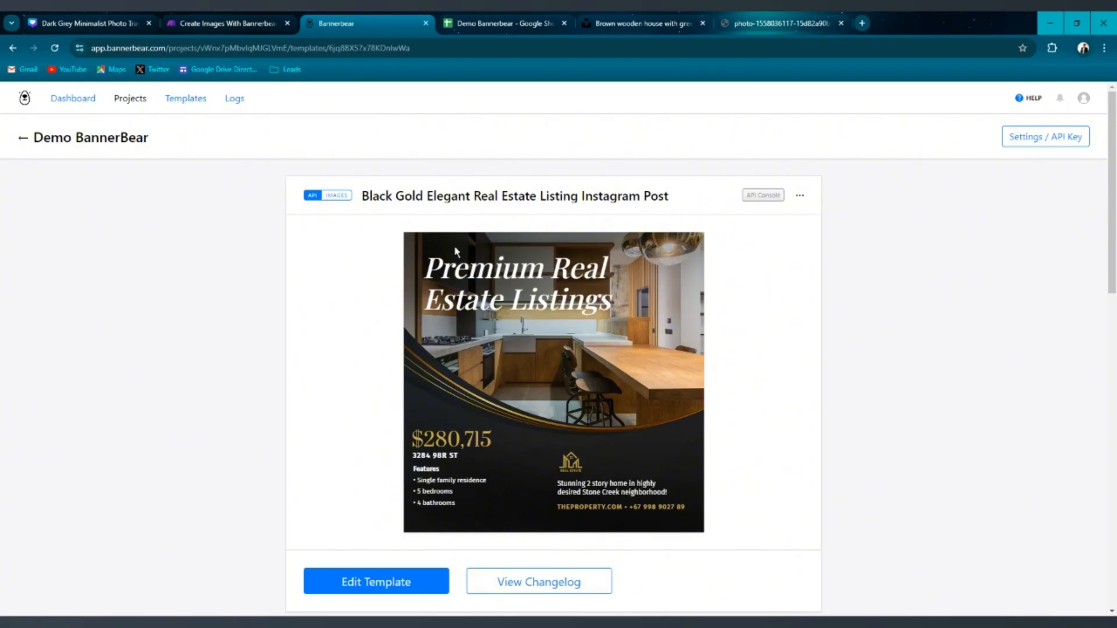
{"action": "scroll", "coordinate": [643, 446], "scroll_direction": "down", "scroll_amount": 3}
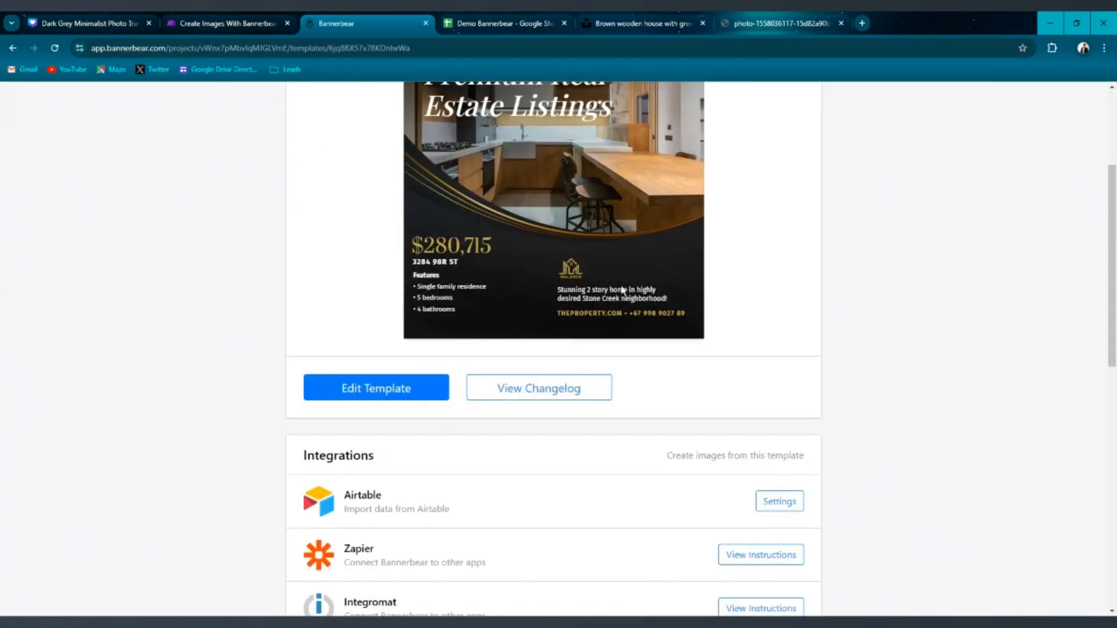
{"action": "scroll", "coordinate": [606, 252], "scroll_direction": "down", "scroll_amount": 10}
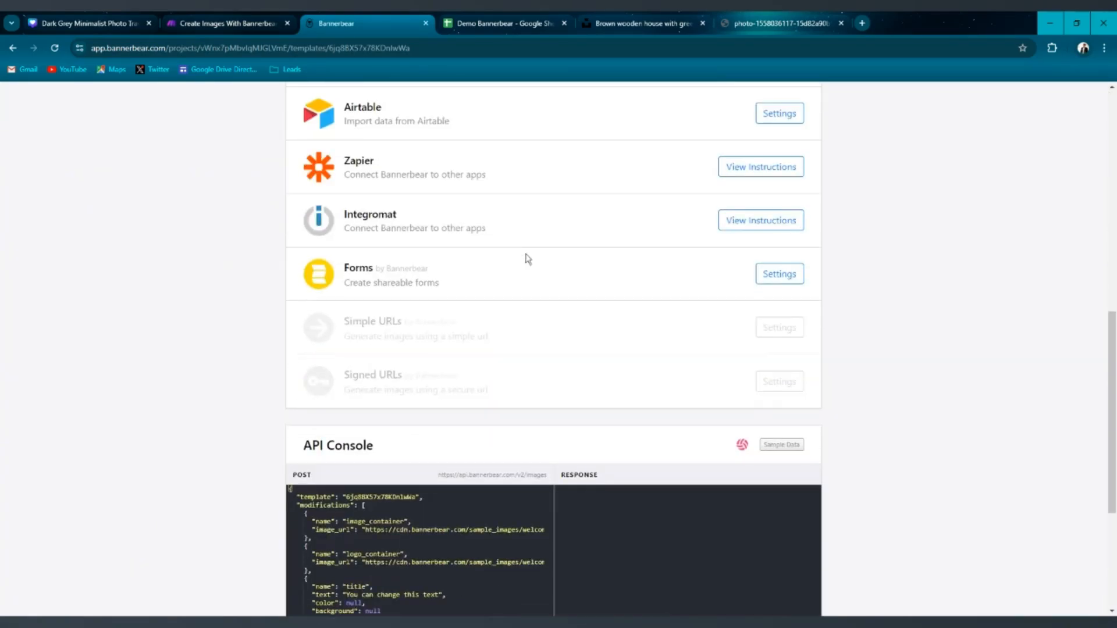
{"action": "scroll", "coordinate": [433, 378], "scroll_direction": "down", "scroll_amount": 2}
{"action": "scroll", "coordinate": [433, 378], "scroll_direction": "up", "scroll_amount": 15}
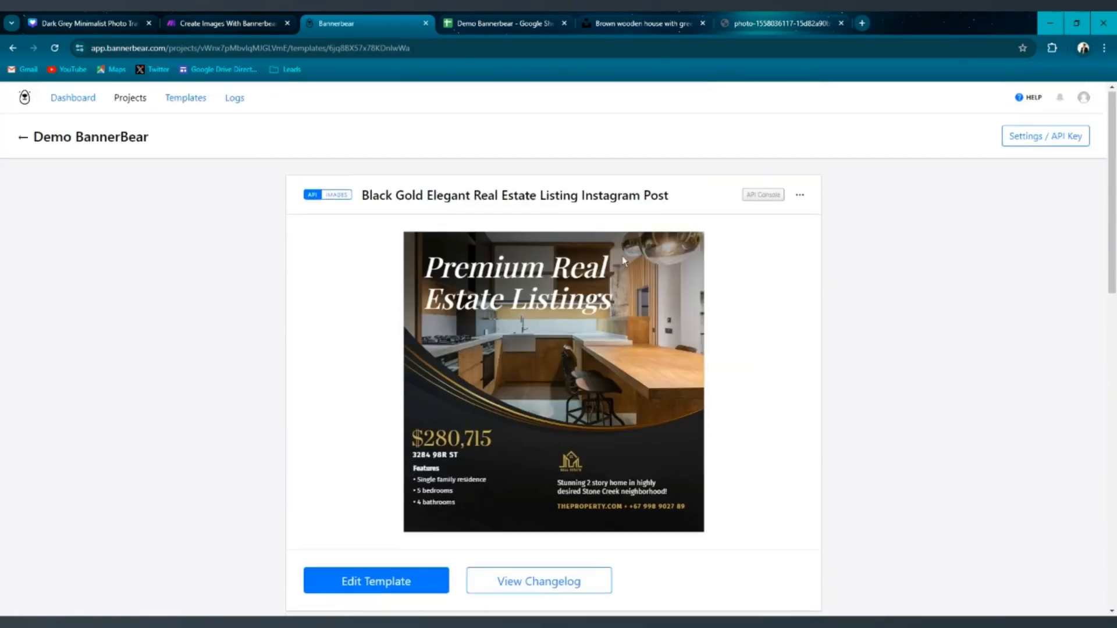
{"action": "scroll", "coordinate": [433, 378], "scroll_direction": "down", "scroll_amount": 4}
Open the template editor, replace the phone number in the contact layer's text with a new number, and save the template.
{"action": "left_click", "coordinate": [428, 388]}
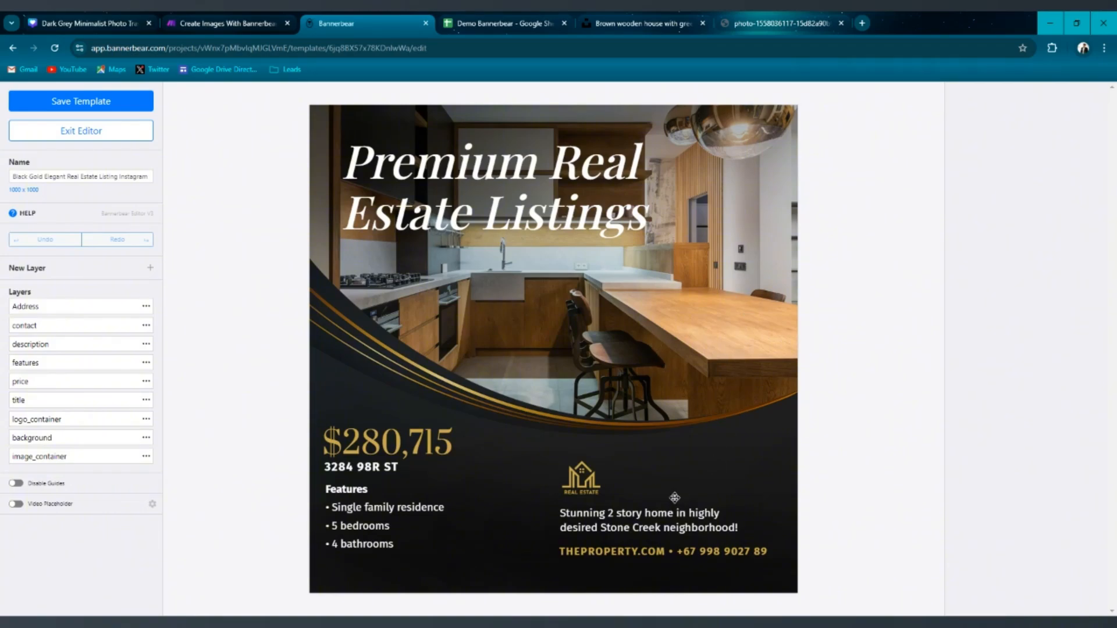
{"action": "left_click", "coordinate": [654, 551]}
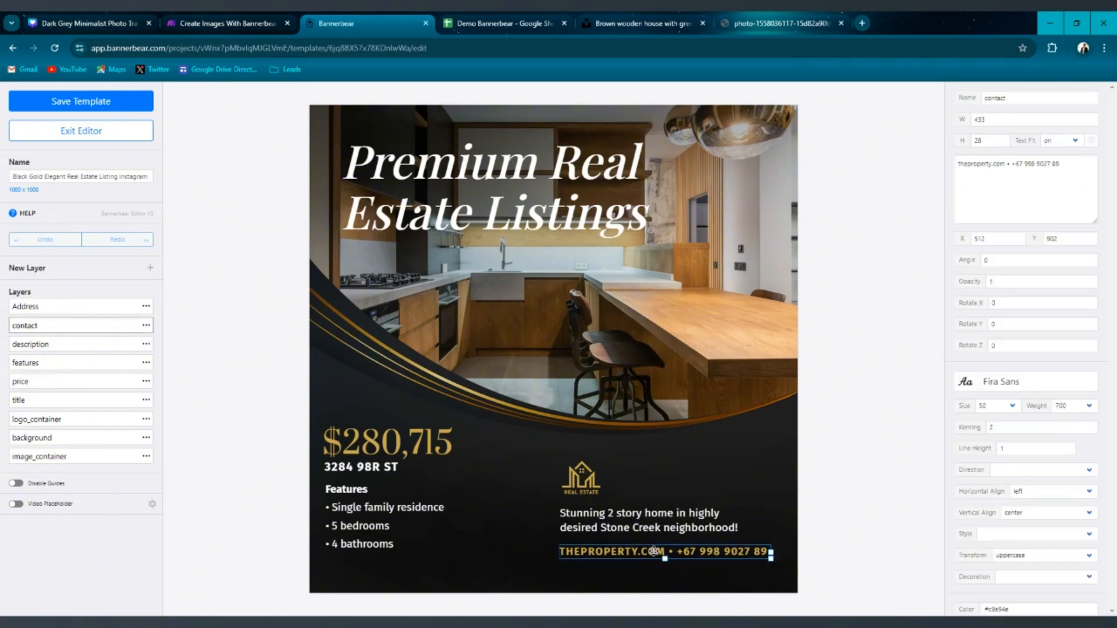
{"action": "left_click_drag", "start_coordinate": [1059, 164], "coordinate": [1019, 164]}
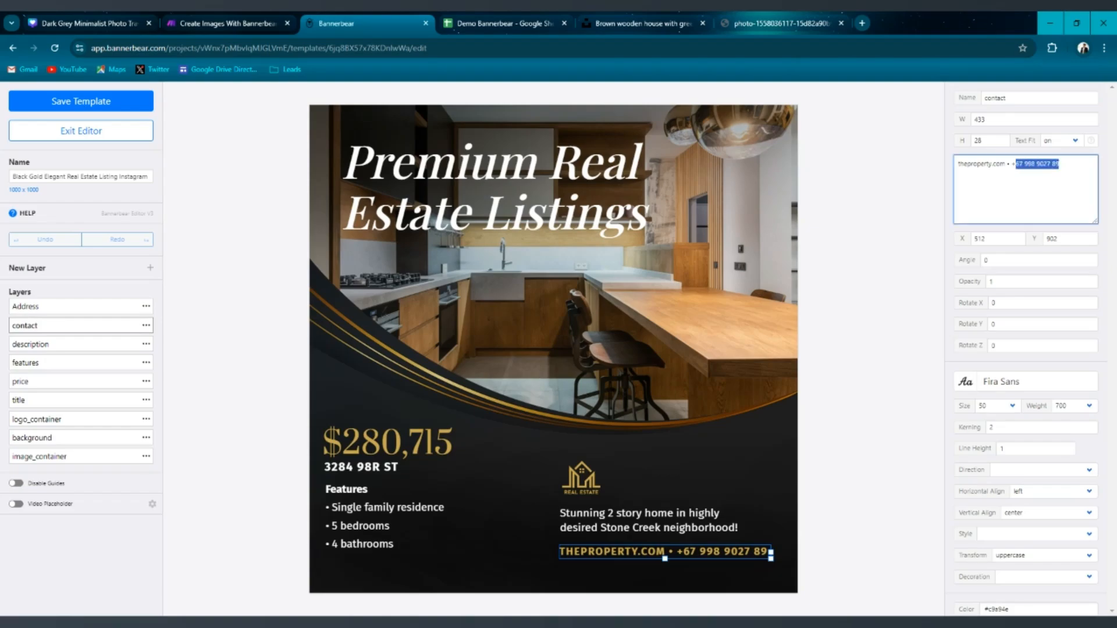
{"action": "left_click", "coordinate": [496, 23]}
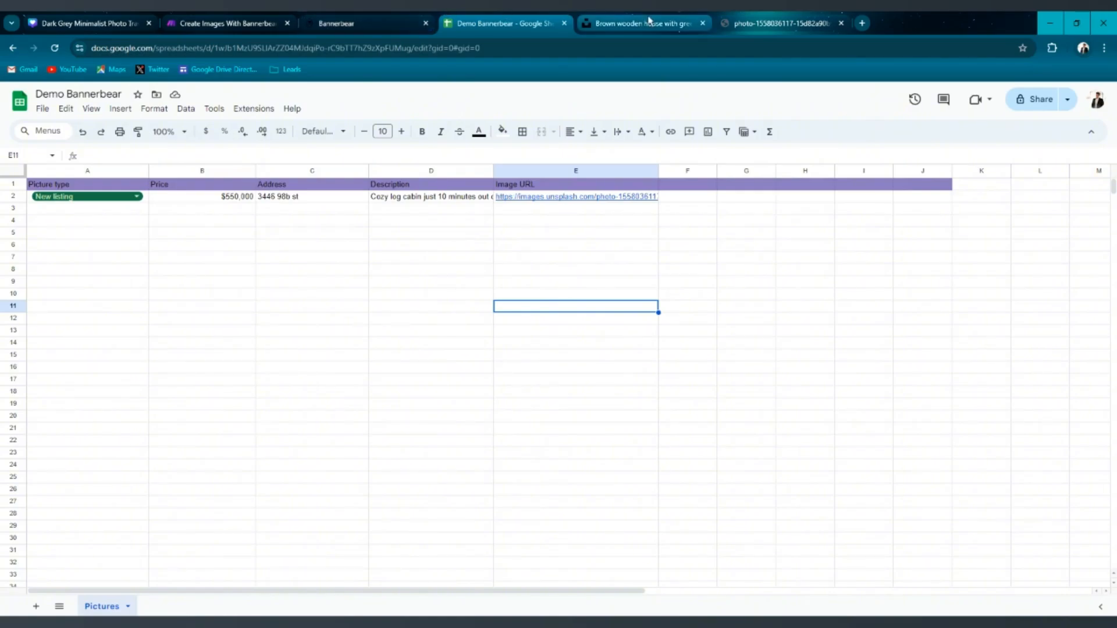
{"action": "left_click", "coordinate": [355, 23]}
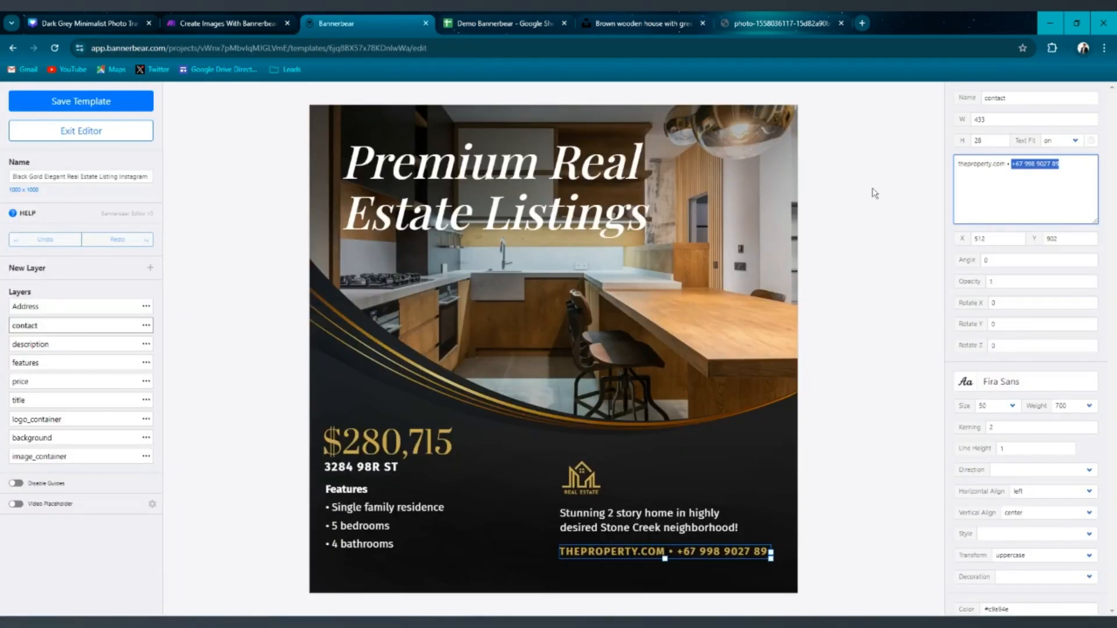
{"action": "key", "text": "BackSpace"}
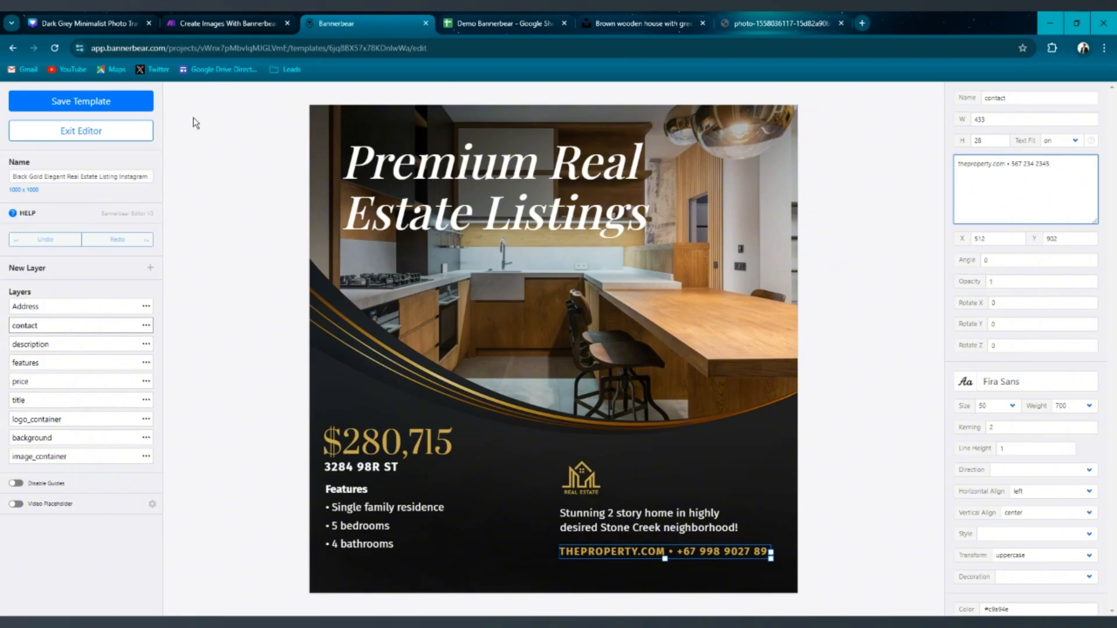
{"action": "left_click", "coordinate": [113, 100]}
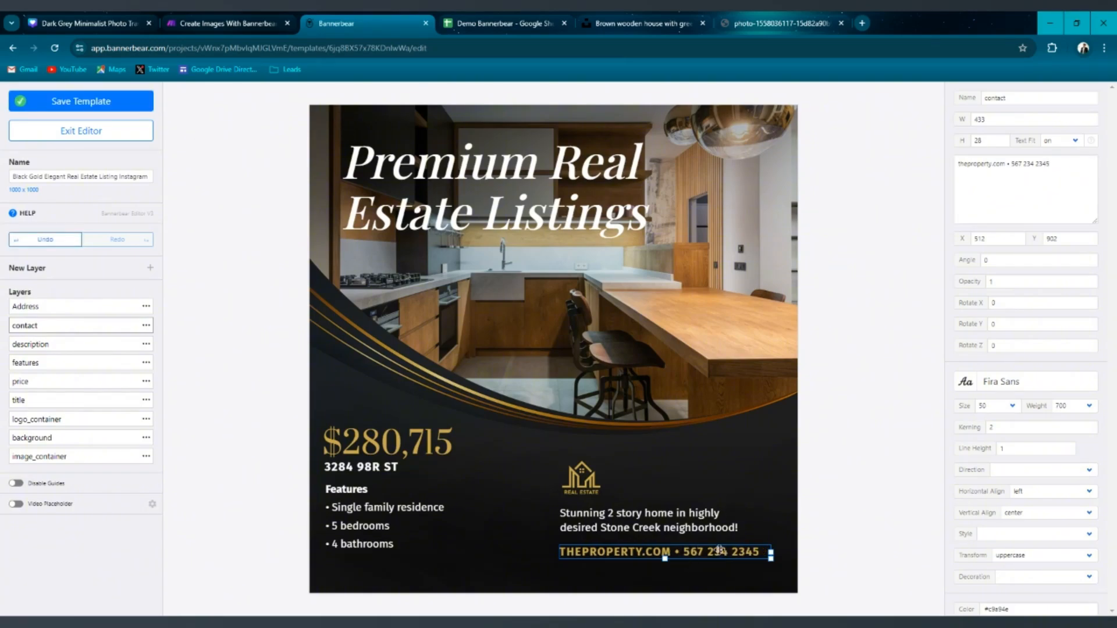
Replace the website in the contact layer's text with iceflow.ai and save the template.
{"action": "left_click", "coordinate": [1005, 163]}
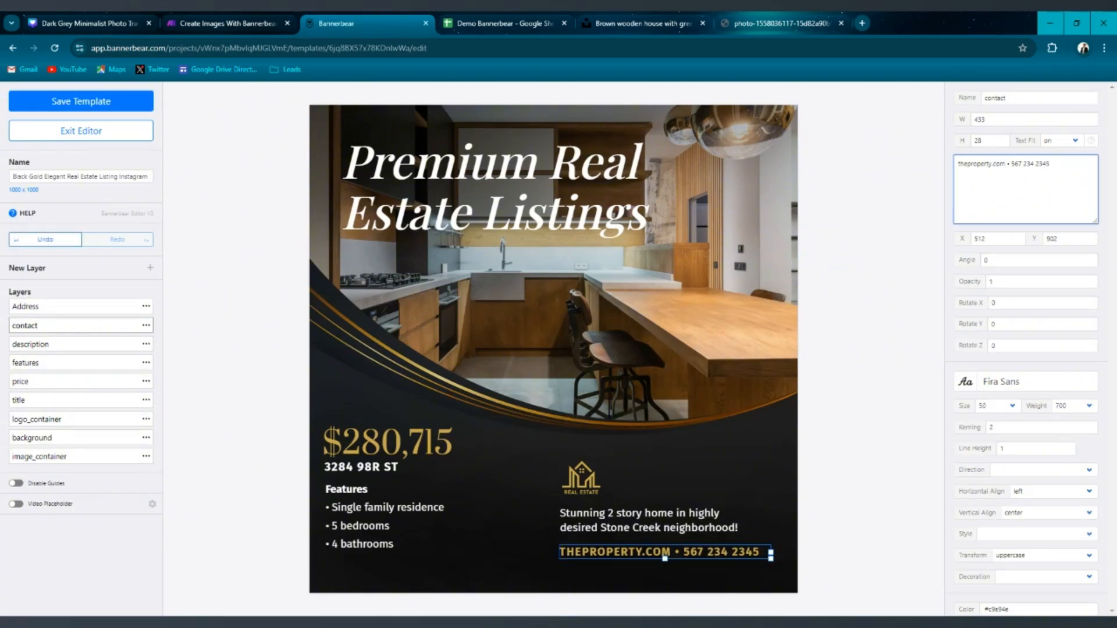
{"action": "left_click_drag", "start_coordinate": [1005, 163], "coordinate": [960, 164]}
{"action": "key", "text": "BackSpace"}
{"action": "type", "text": "kceflow.ai"}
{"action": "left_click", "coordinate": [105, 107]}
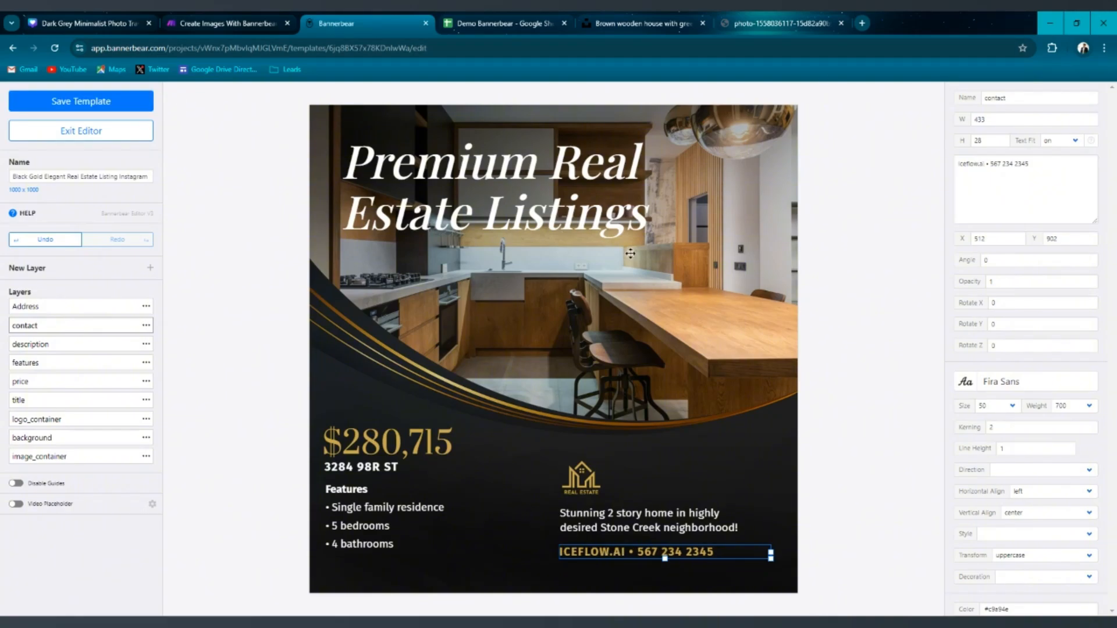
Save the template again and exit the editor.
{"action": "left_click", "coordinate": [638, 524]}
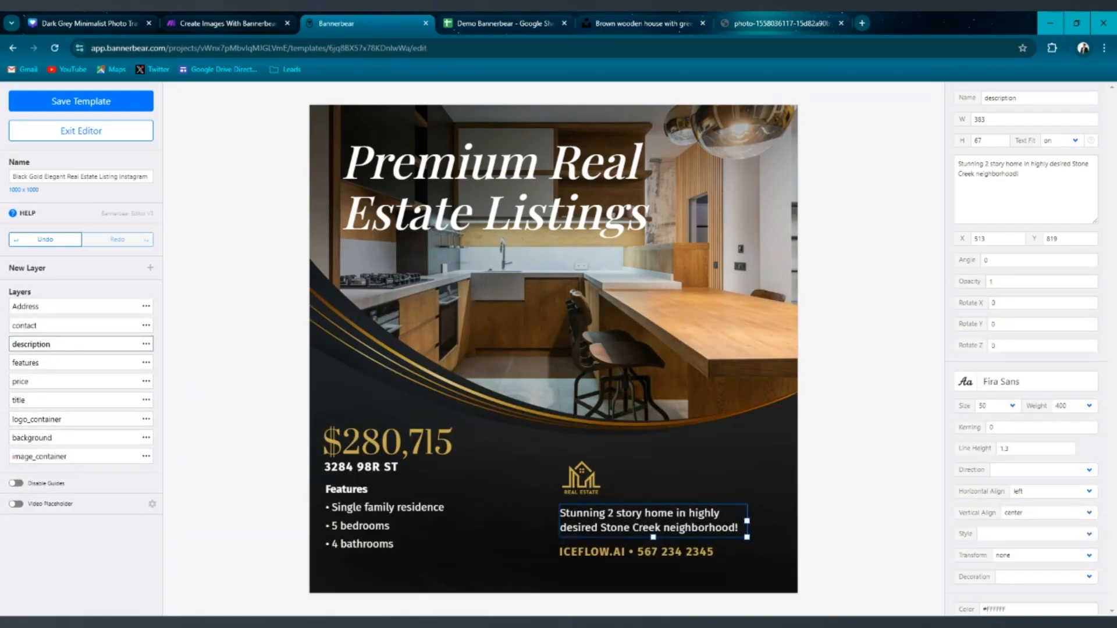
{"action": "left_click", "coordinate": [586, 480]}
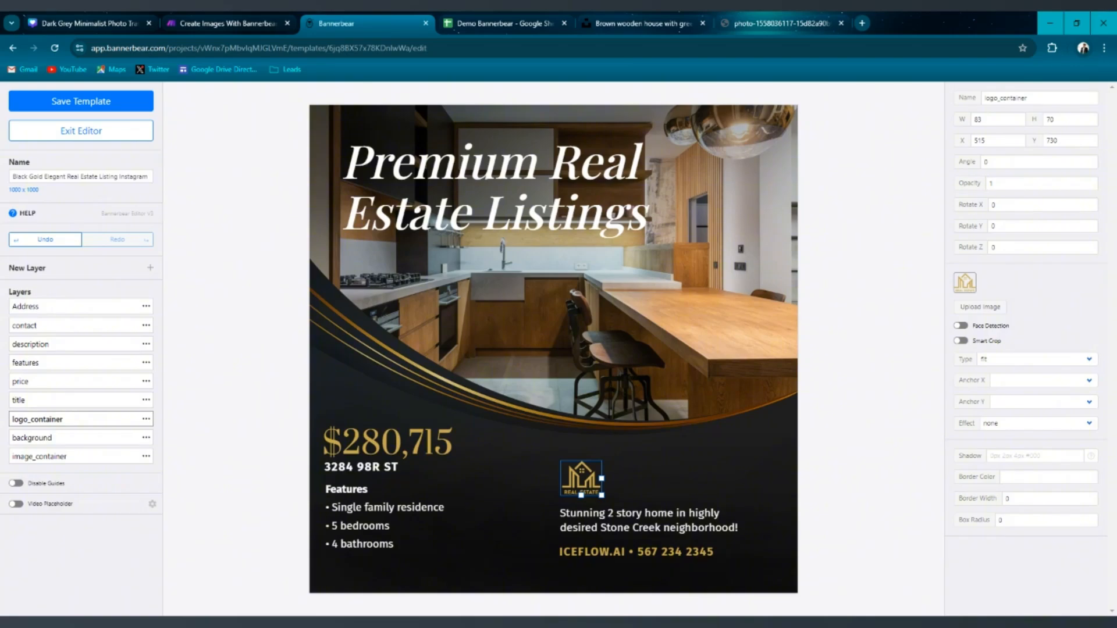
{"action": "left_click", "coordinate": [107, 104]}
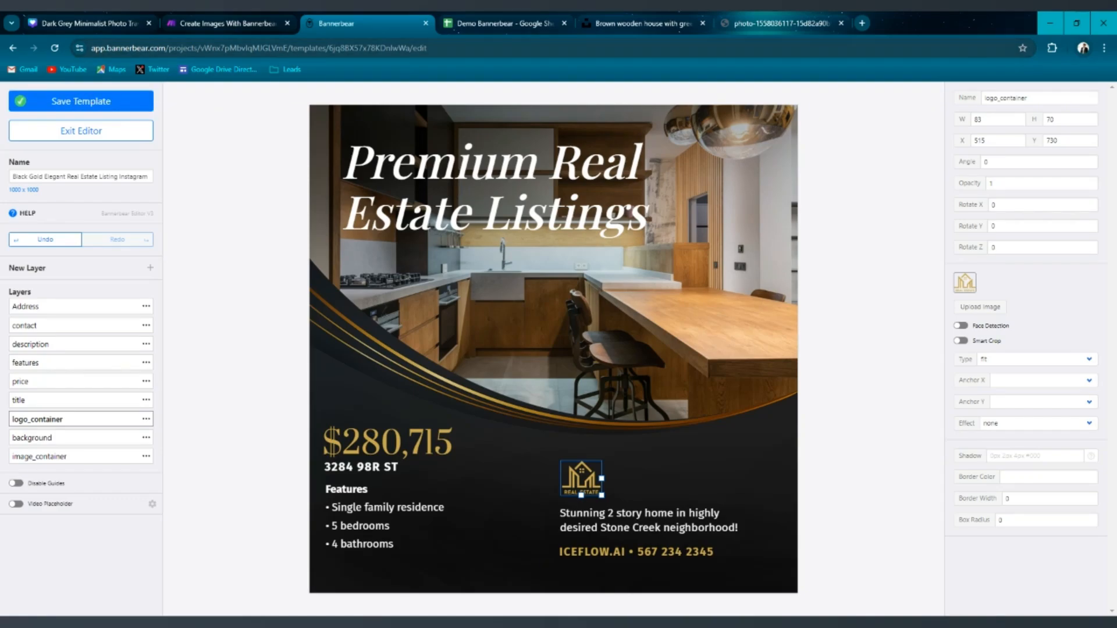
{"action": "left_click", "coordinate": [58, 130]}
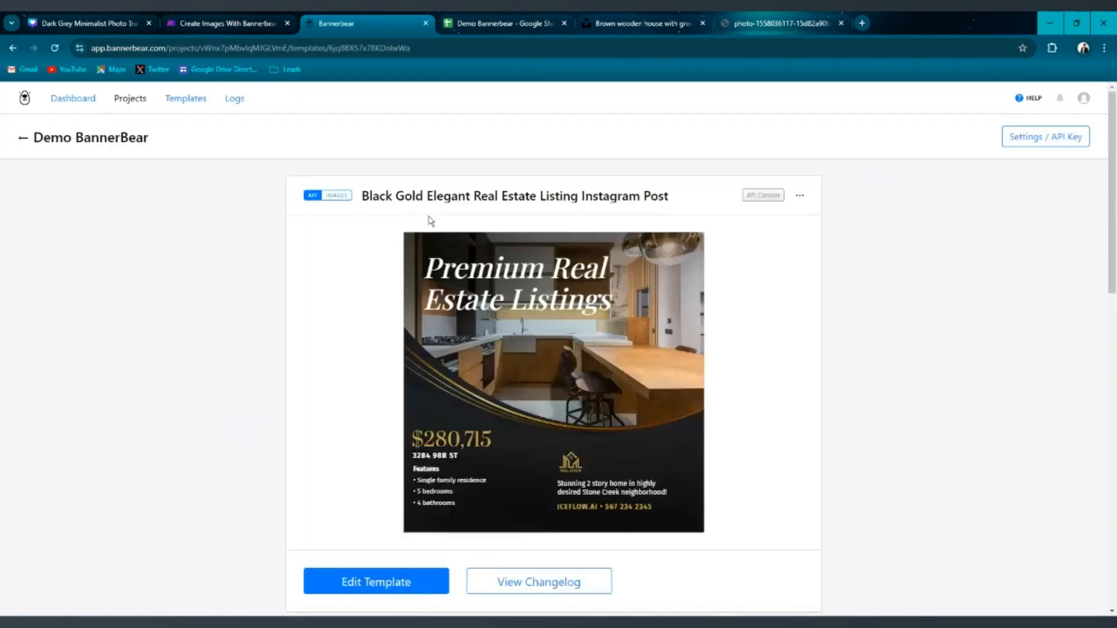
Copy the Address layer name from the template's API Console and return to the scenario.
{"action": "scroll", "coordinate": [430, 221], "scroll_direction": "down", "scroll_amount": 15}
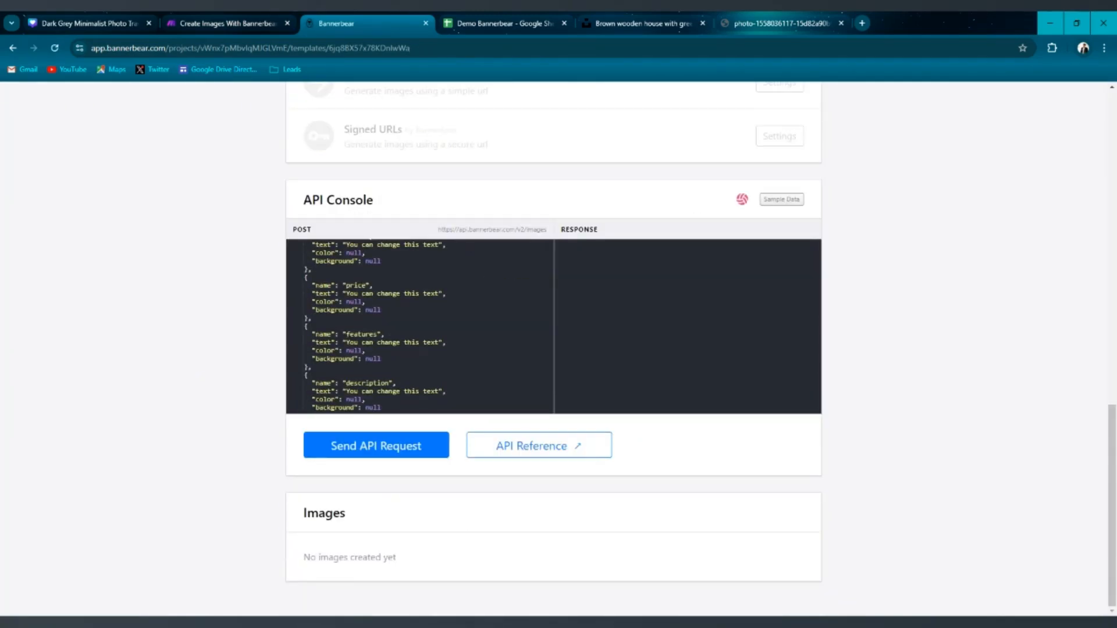
{"action": "scroll", "coordinate": [420, 326], "scroll_direction": "down", "scroll_amount": 3}
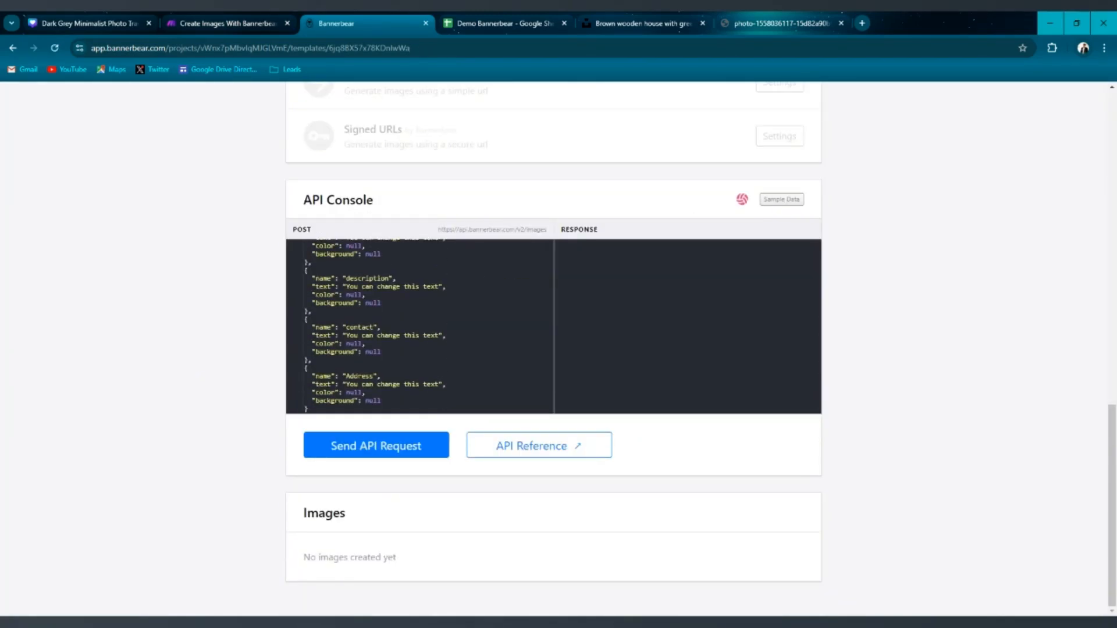
{"action": "left_click_drag", "start_coordinate": [363, 376], "coordinate": [347, 375]}
{"action": "key", "text": "ctrl+c"}
{"action": "left_click", "coordinate": [213, 21]}
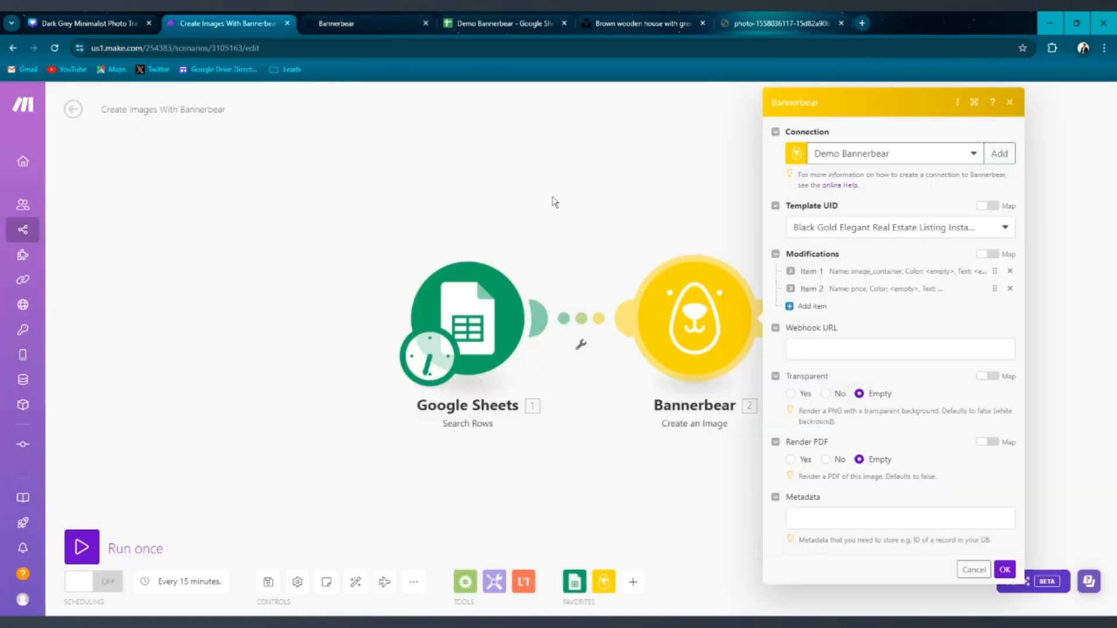
Add a third modification item named Address with its text mapped to the sheet's Address (C) column.
{"action": "left_click", "coordinate": [802, 313]}
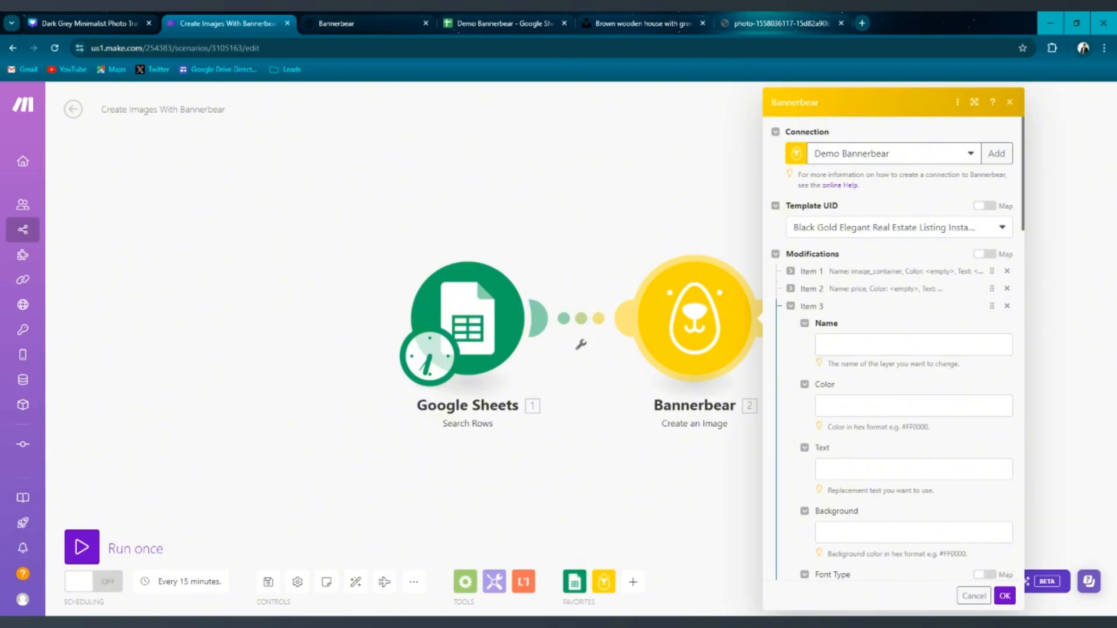
{"action": "left_click", "coordinate": [847, 343]}
{"action": "key", "text": "ctrl+v"}
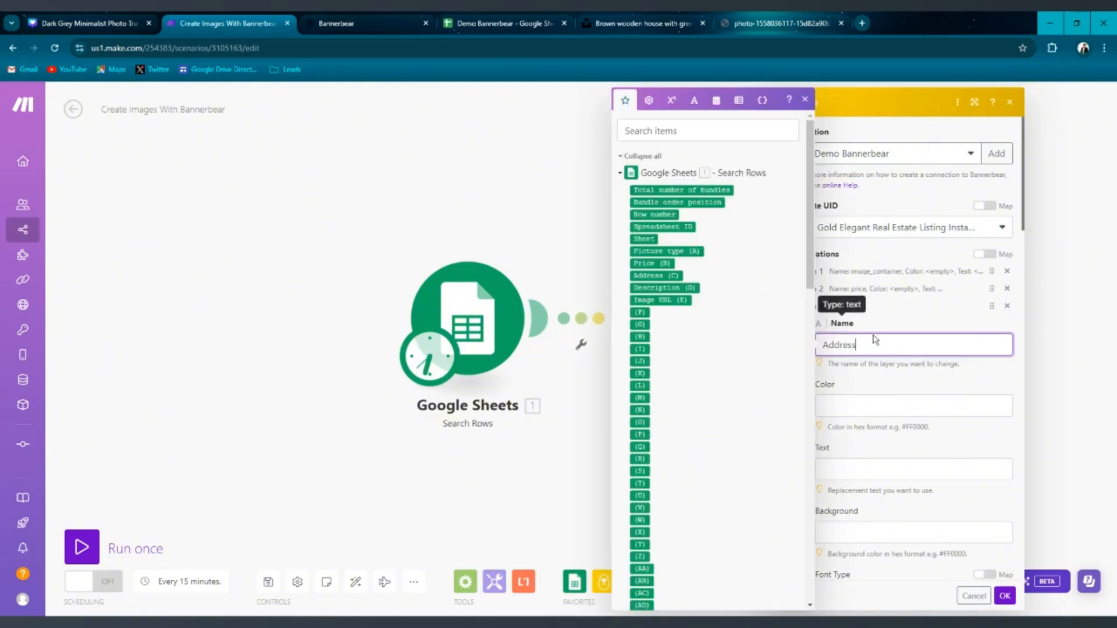
{"action": "scroll", "coordinate": [876, 340], "scroll_direction": "down", "scroll_amount": 3}
{"action": "left_click", "coordinate": [873, 275]}
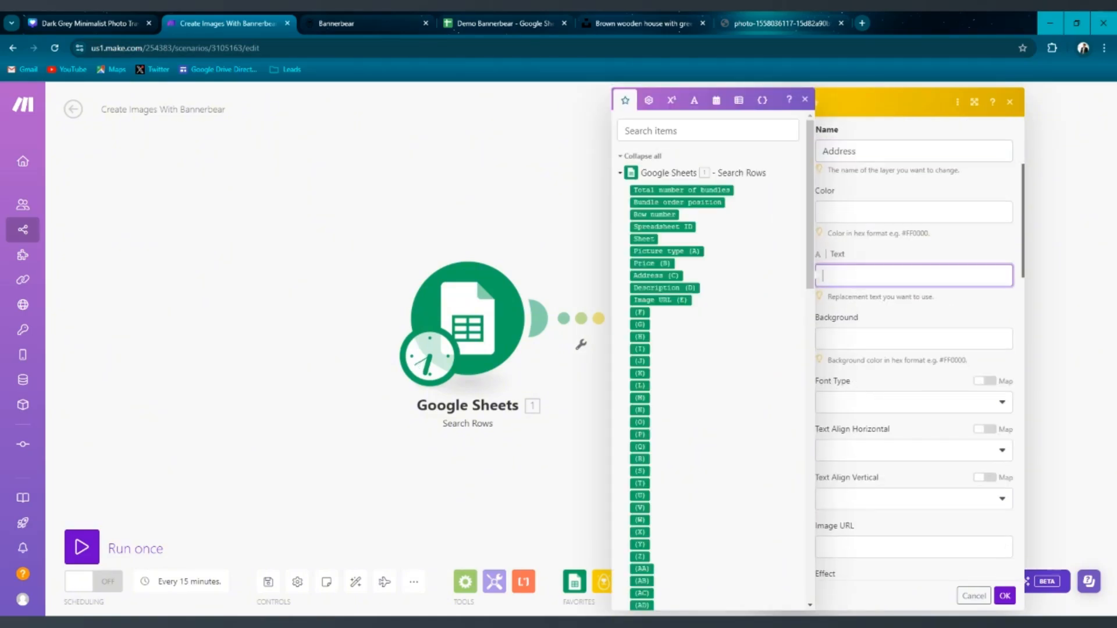
{"action": "left_click", "coordinate": [655, 276]}
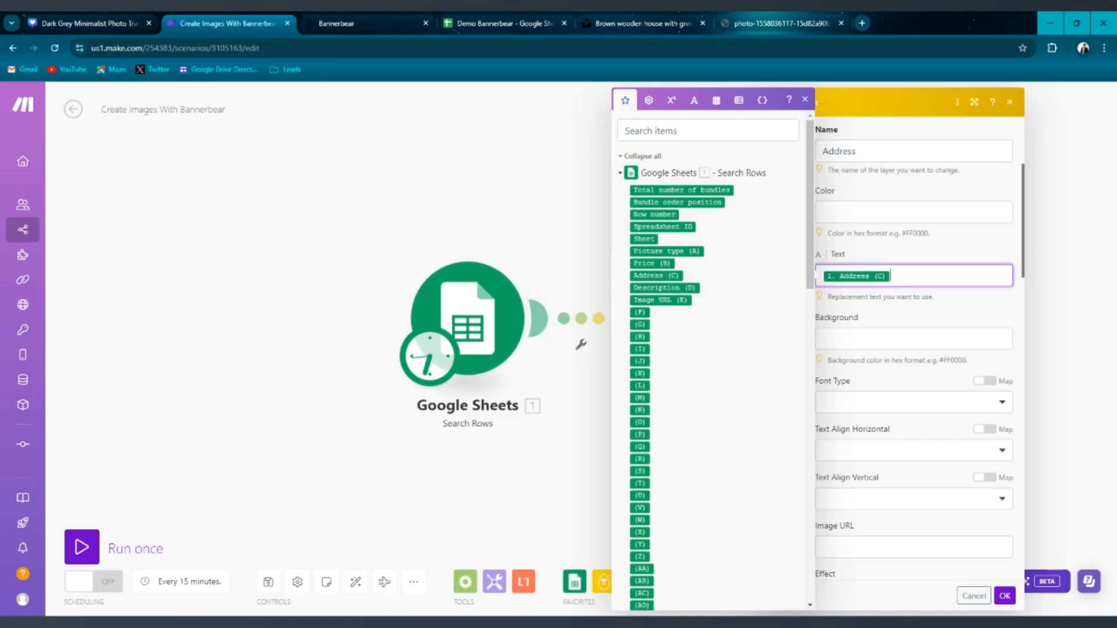
{"action": "left_click", "coordinate": [924, 305]}
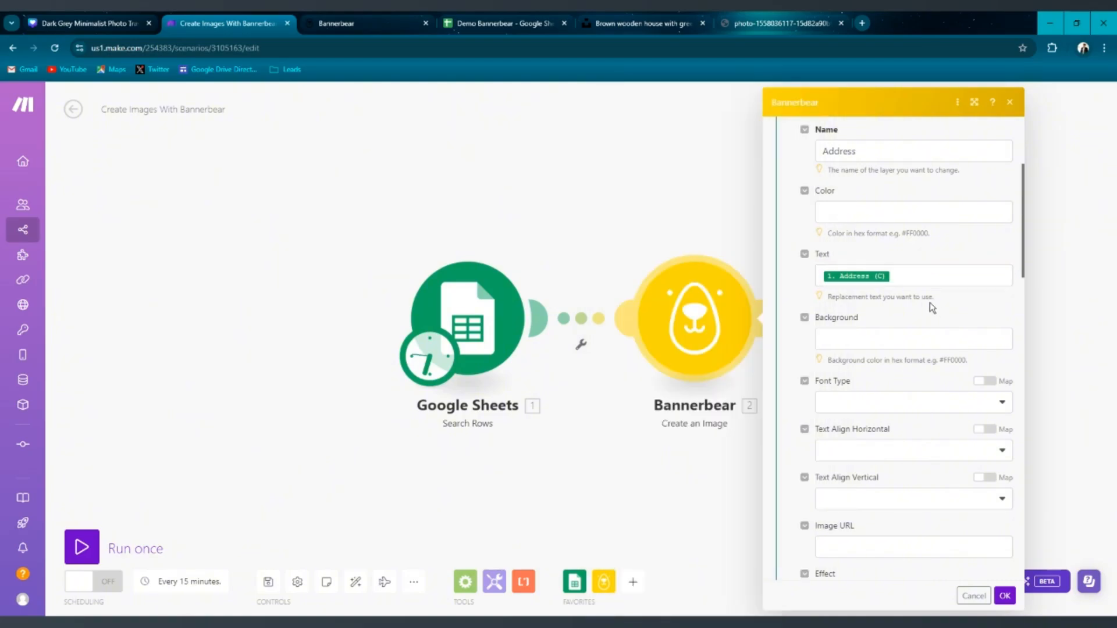
Collapse the Address item and add a fourth modification item.
{"action": "scroll", "coordinate": [813, 259], "scroll_direction": "up", "scroll_amount": 4}
{"action": "left_click", "coordinate": [793, 308]}
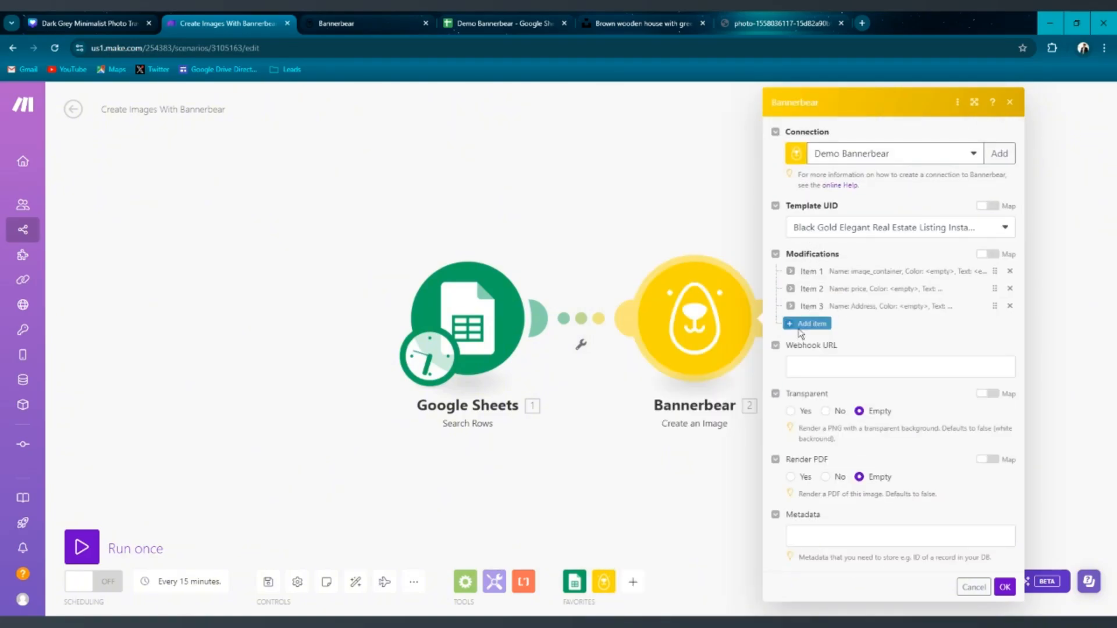
{"action": "left_click", "coordinate": [812, 324]}
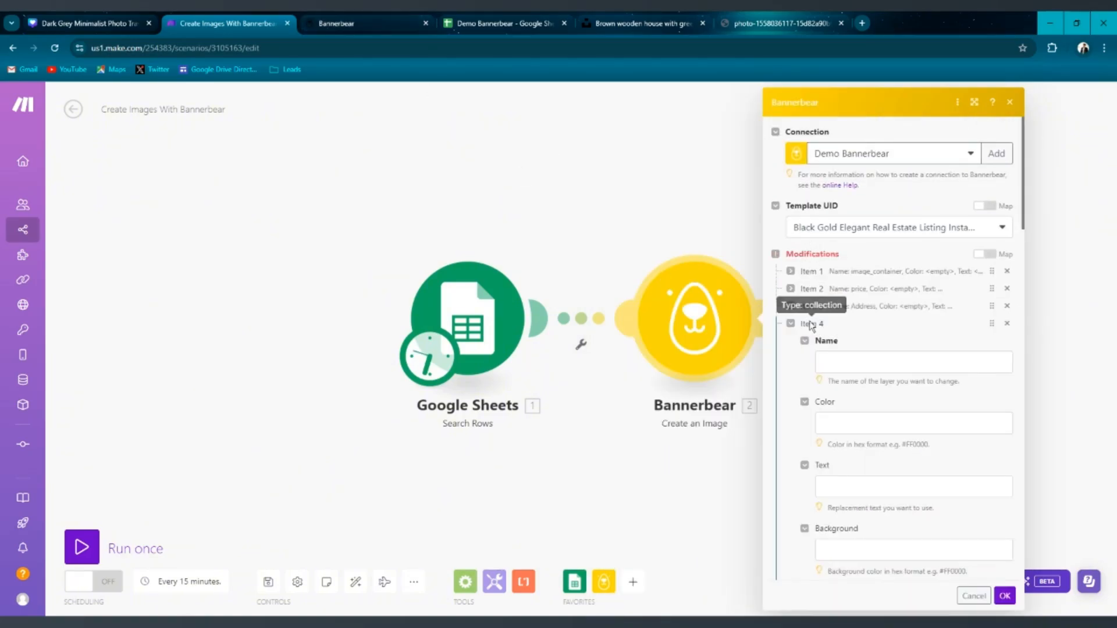
Copy the description layer name from the template's API Console and return to the scenario.
{"action": "left_click", "coordinate": [418, 17]}
{"action": "left_click", "coordinate": [493, 17]}
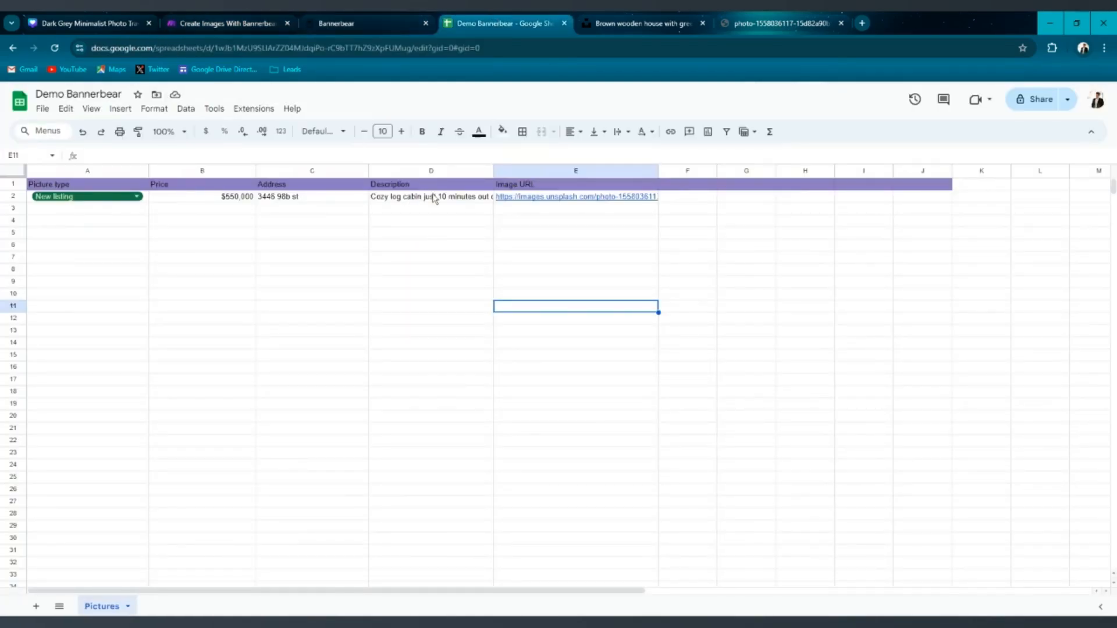
{"action": "left_click", "coordinate": [233, 22]}
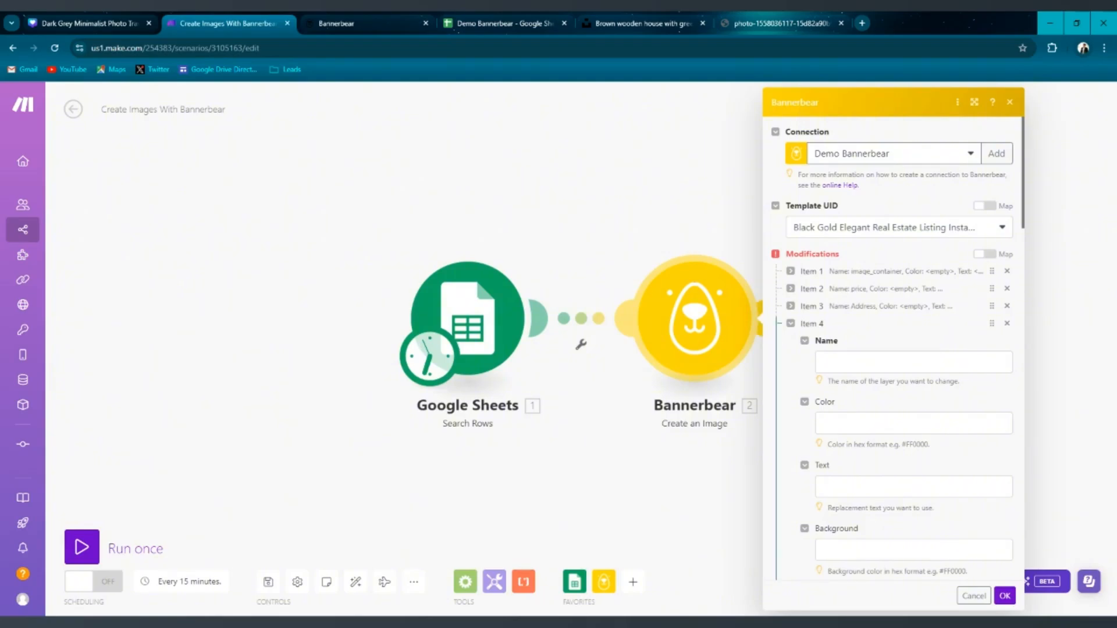
{"action": "left_click", "coordinate": [361, 23]}
{"action": "scroll", "coordinate": [420, 326], "scroll_direction": "down", "scroll_amount": 1}
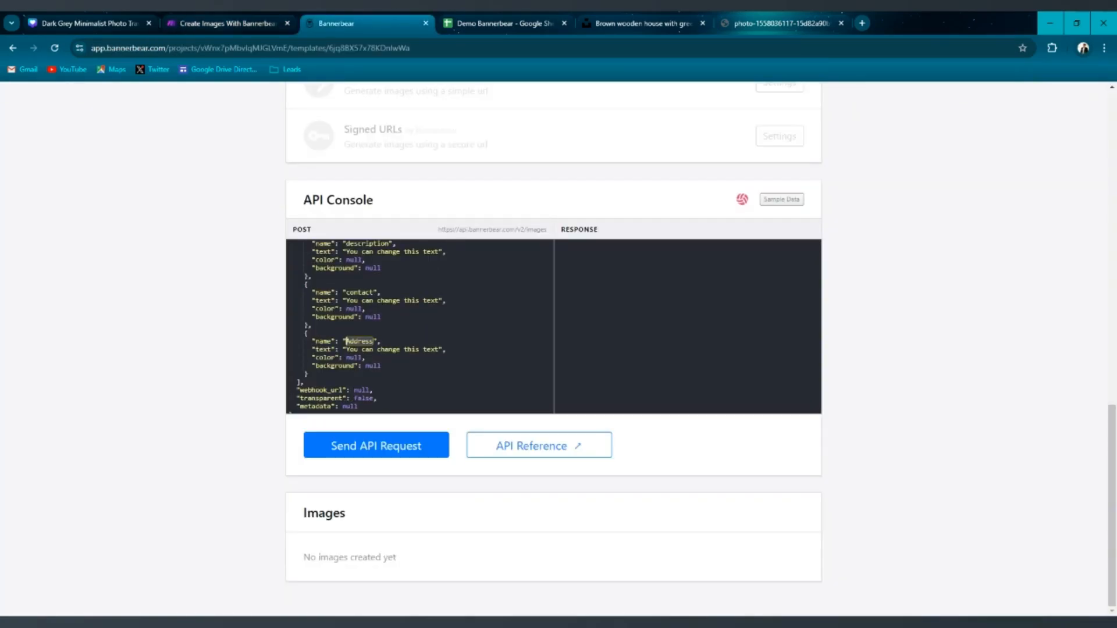
{"action": "scroll", "coordinate": [419, 326], "scroll_direction": "up", "scroll_amount": 1}
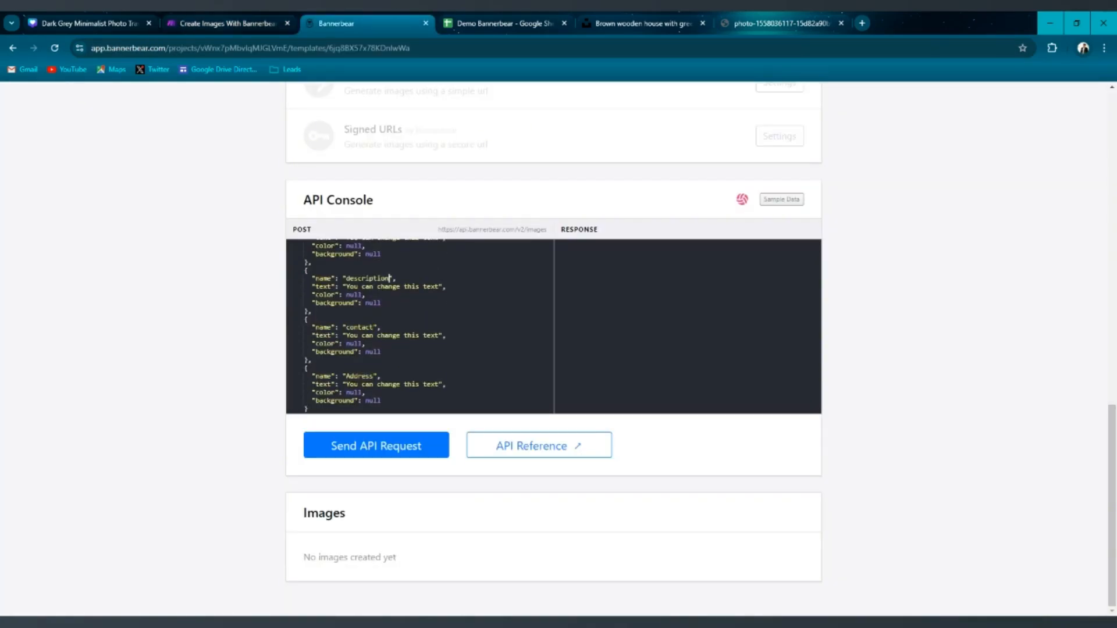
{"action": "double_click", "coordinate": [347, 278]}
{"action": "key", "text": "ctrl+c"}
{"action": "left_click", "coordinate": [227, 23]}
Name the fourth modification description and map its text to the sheet's Description (D) column.
{"action": "left_click", "coordinate": [823, 362]}
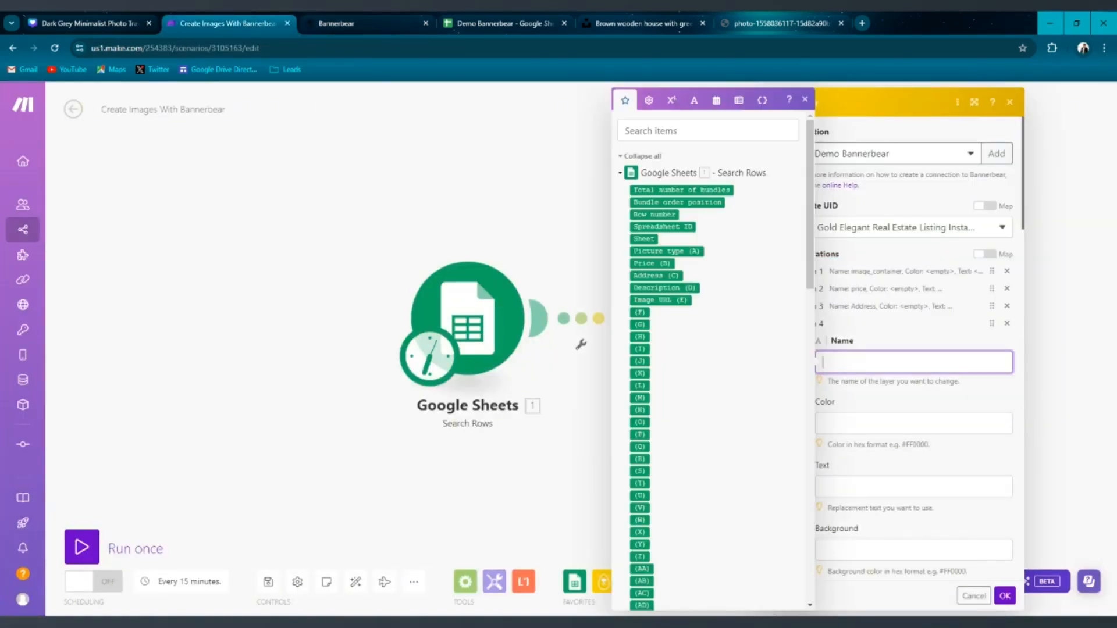
{"action": "key", "text": "ctrl+v"}
{"action": "left_click", "coordinate": [913, 486]}
{"action": "left_click", "coordinate": [665, 288]}
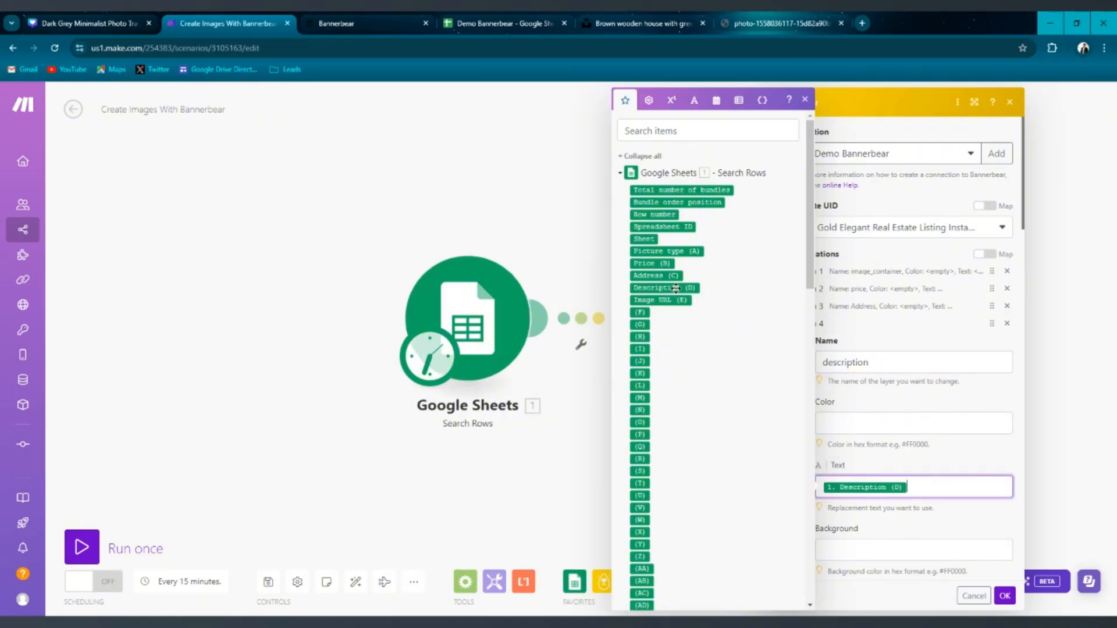
{"action": "left_click", "coordinate": [880, 319]}
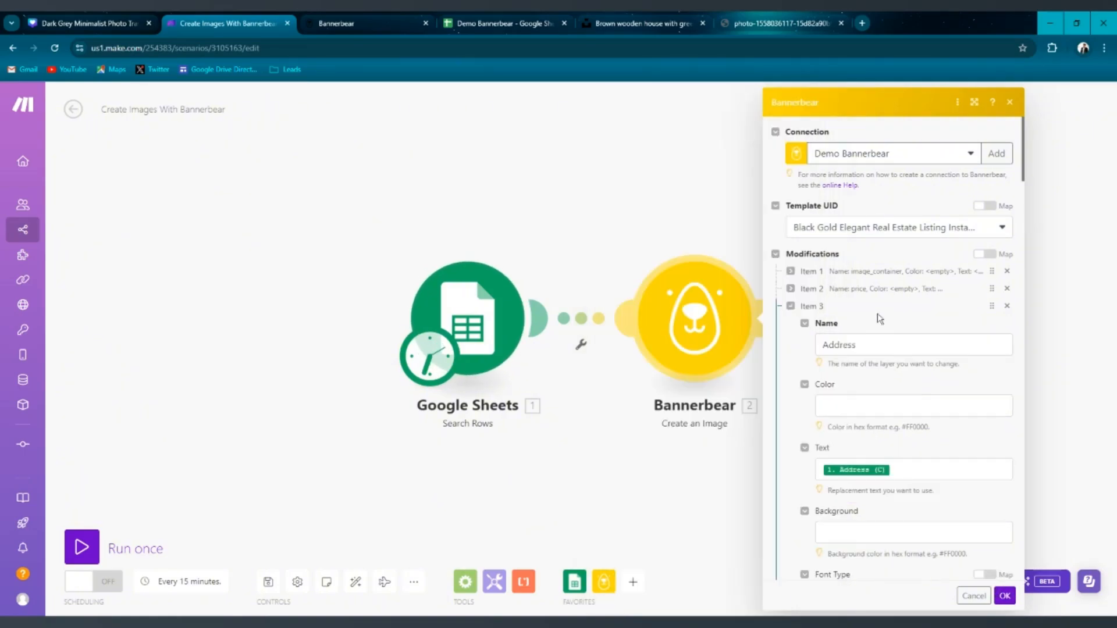
{"action": "left_click", "coordinate": [790, 323]}
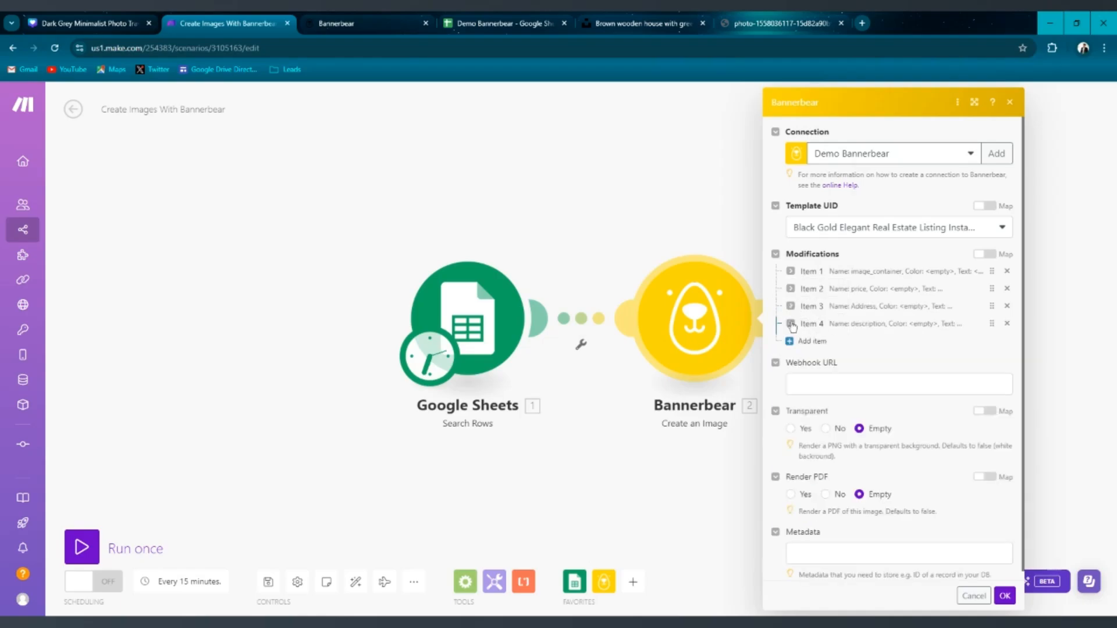
Copy the title layer name from the template's API Console and return to the scenario.
{"action": "left_click", "coordinate": [467, 16]}
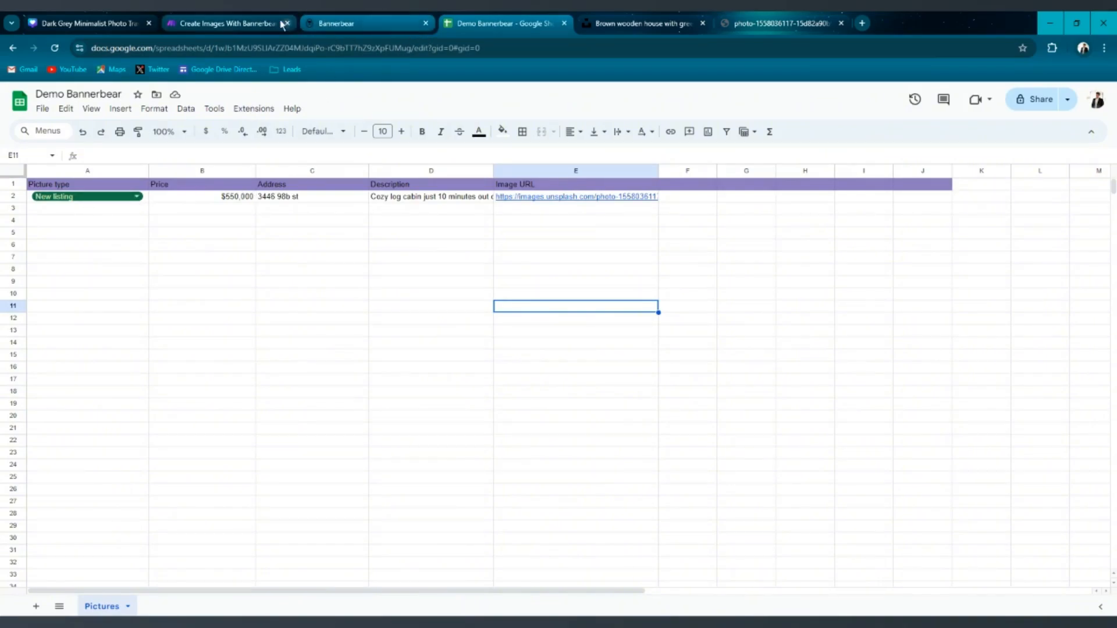
{"action": "left_click", "coordinate": [239, 19]}
{"action": "left_click", "coordinate": [342, 17]}
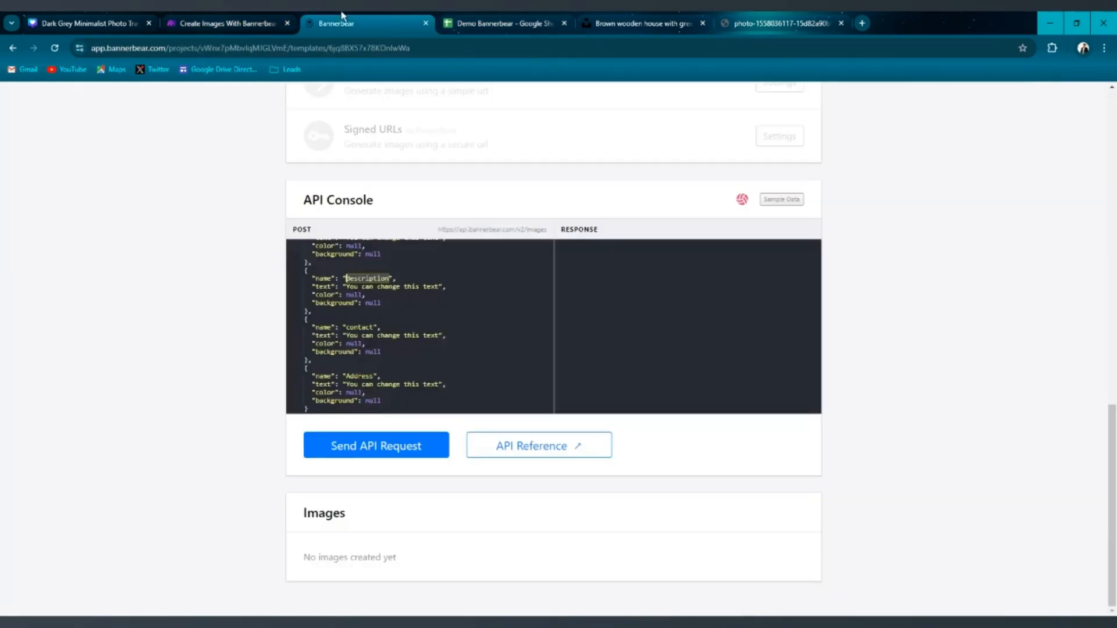
{"action": "scroll", "coordinate": [347, 279], "scroll_direction": "up", "scroll_amount": 5}
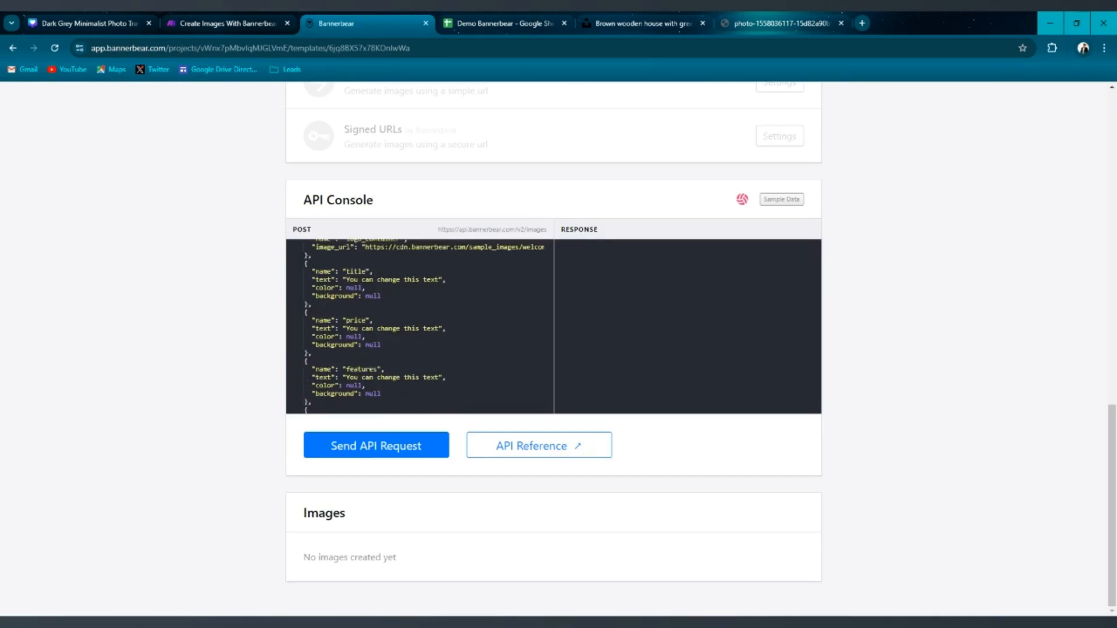
{"action": "double_click", "coordinate": [345, 271]}
{"action": "left_click", "coordinate": [221, 23]}
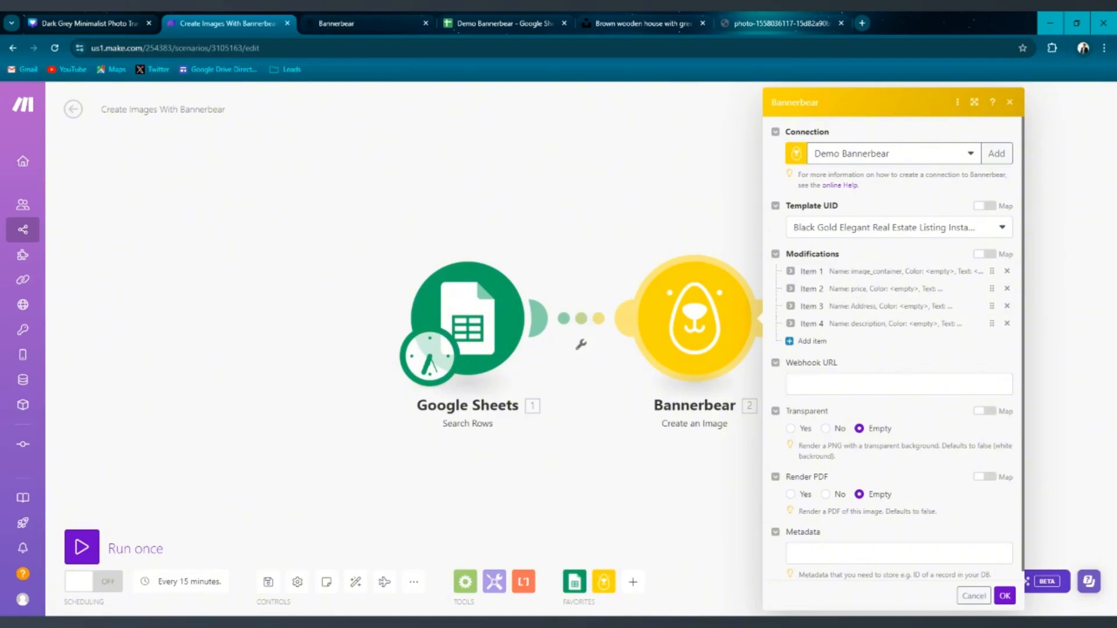
Add a fifth modification named title, map its text to the sheet's Picture type (A) column, and save the module.
{"action": "left_click", "coordinate": [812, 341]}
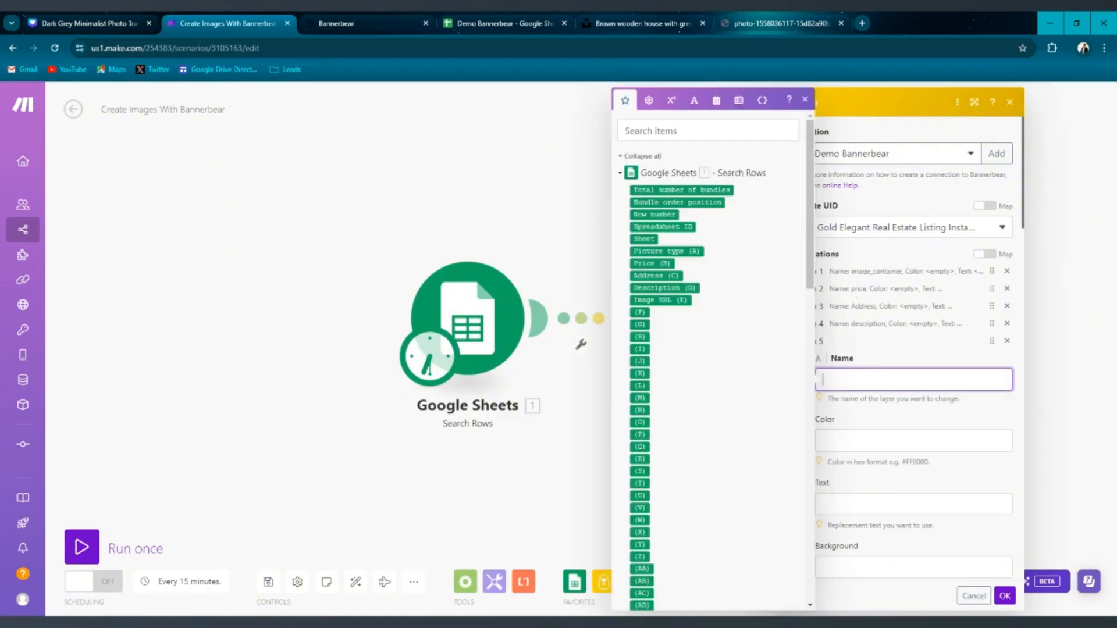
{"action": "type", "text": "title"}
{"action": "scroll", "coordinate": [855, 512], "scroll_direction": "down", "scroll_amount": 4}
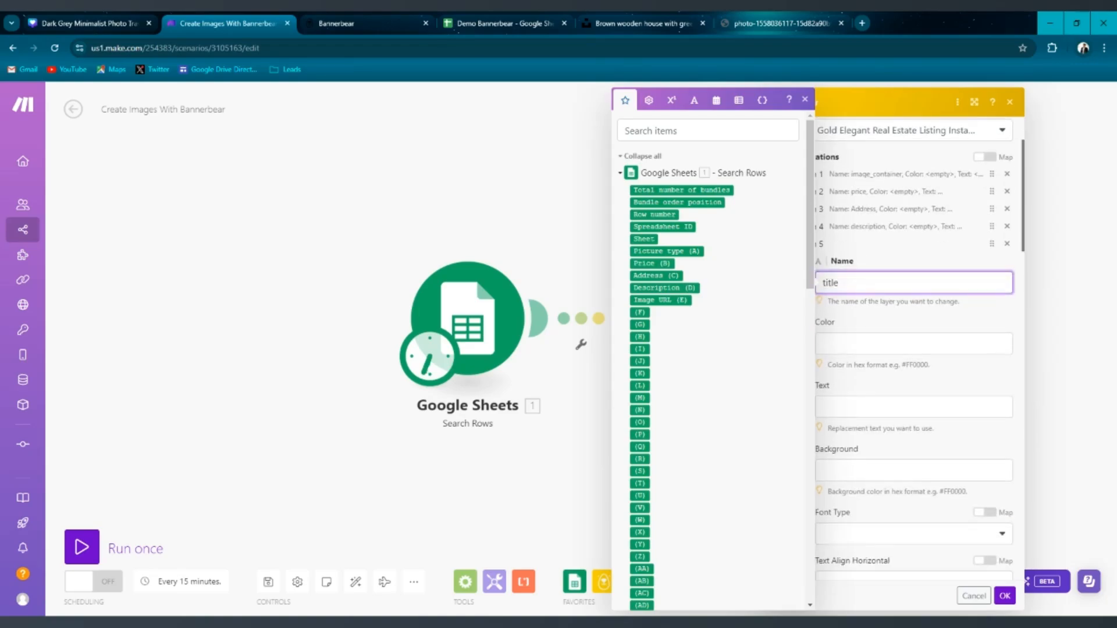
{"action": "left_click", "coordinate": [856, 311]}
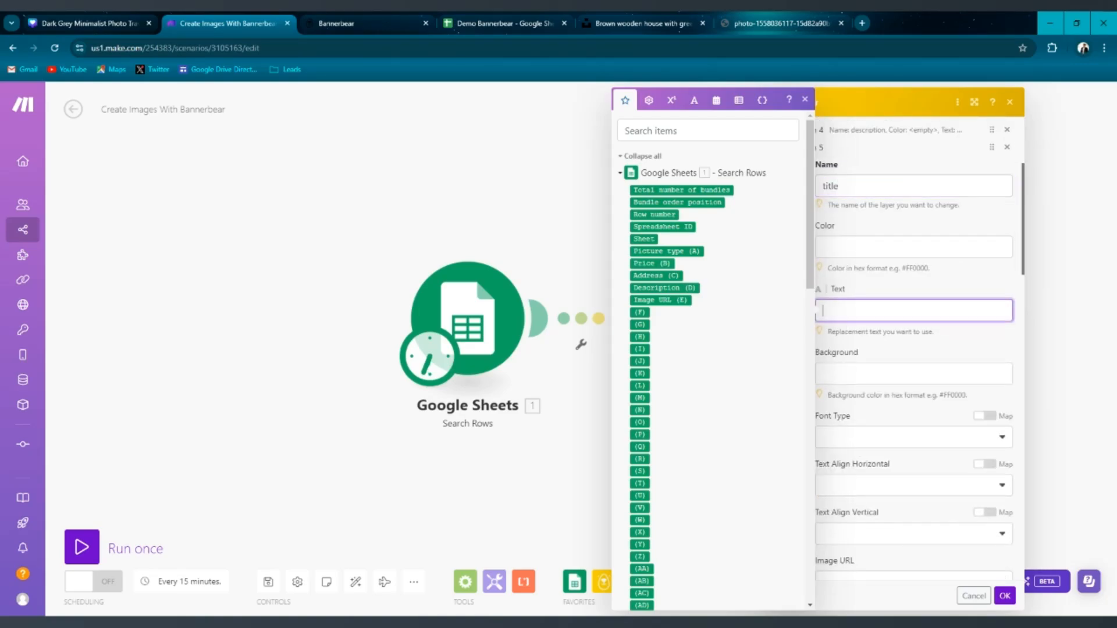
{"action": "left_click", "coordinate": [678, 251]}
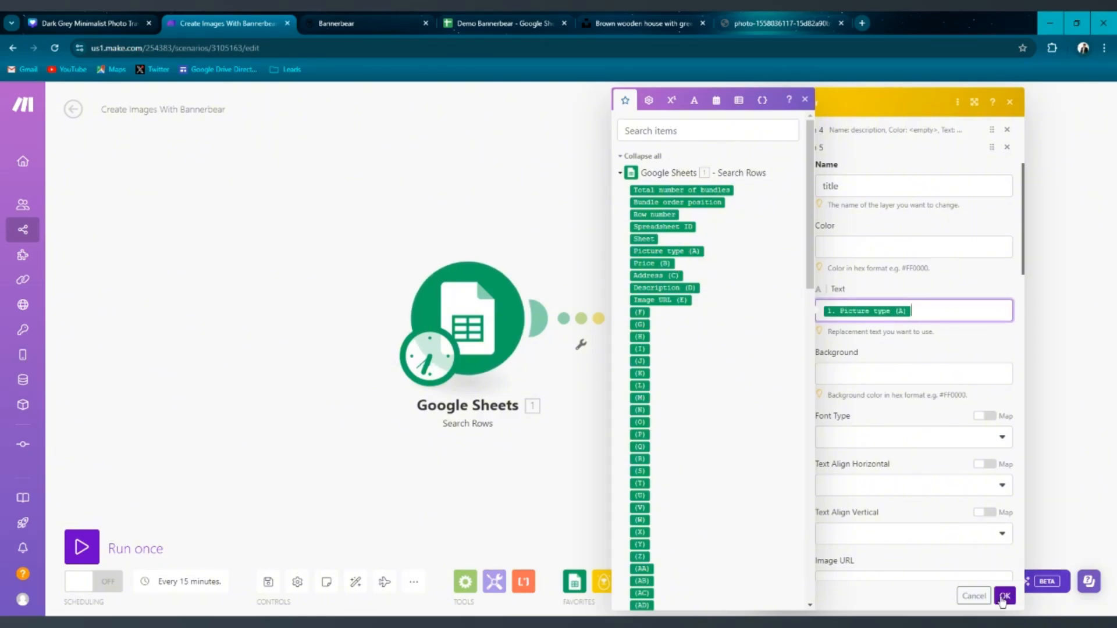
{"action": "left_click", "coordinate": [1003, 596]}
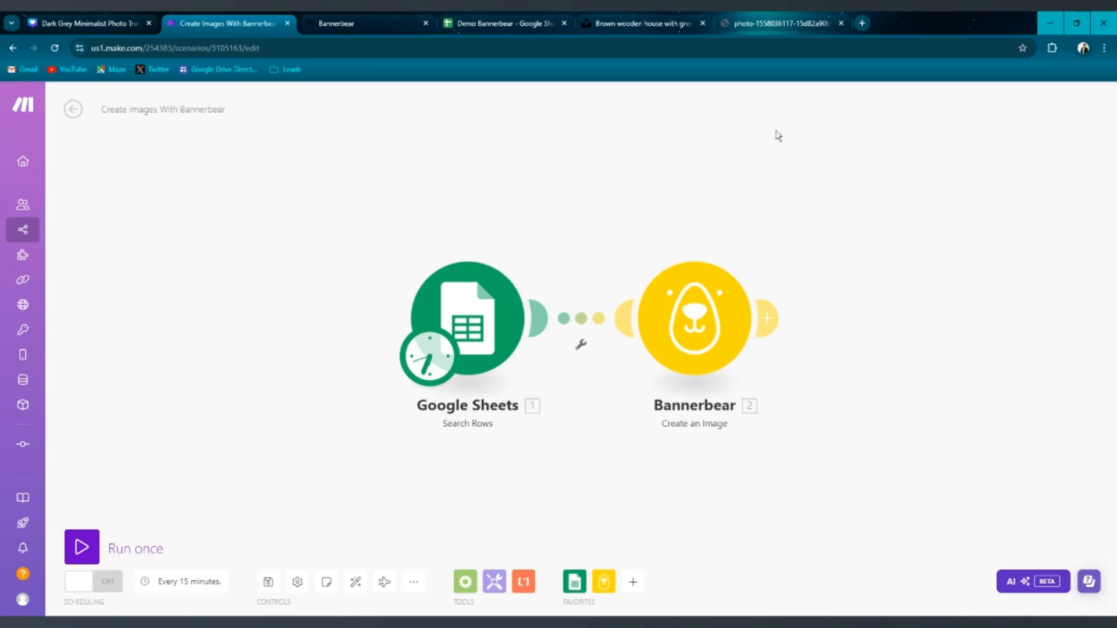
Look over the listing sheet and the Bannerbear template page before running.
{"action": "left_click", "coordinate": [527, 16]}
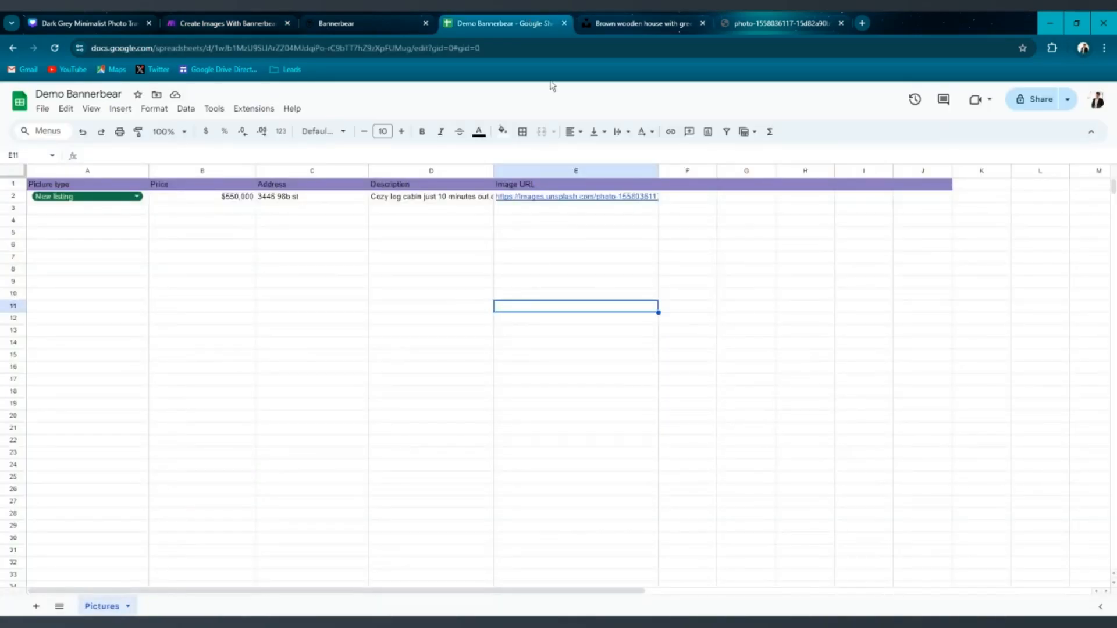
{"action": "left_click", "coordinate": [348, 17]}
{"action": "scroll", "coordinate": [346, 271], "scroll_direction": "down", "scroll_amount": 2}
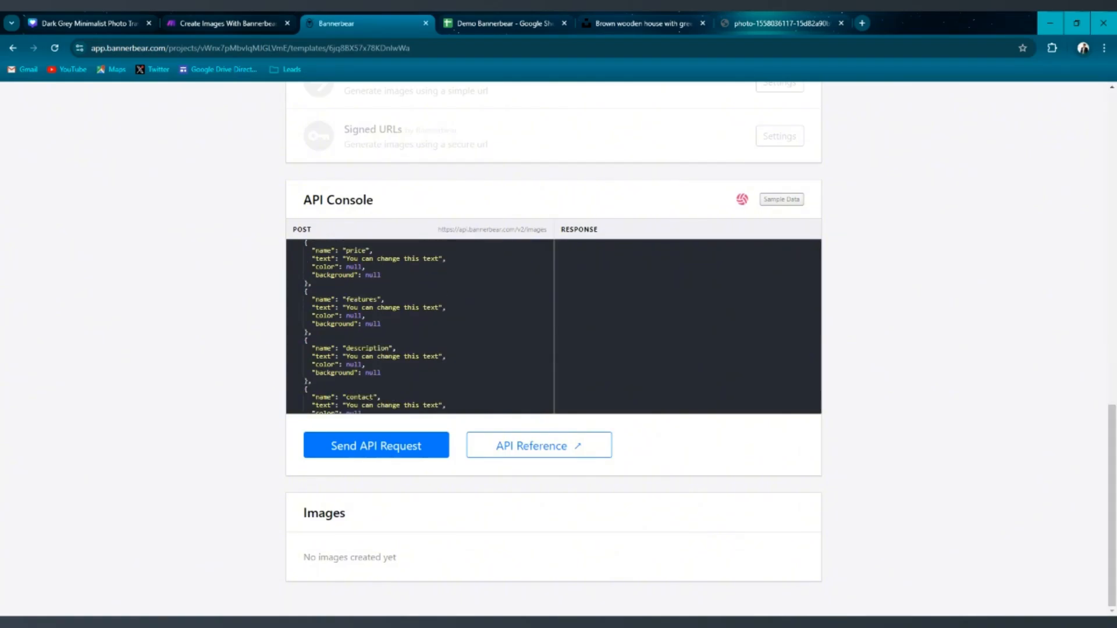
{"action": "scroll", "coordinate": [412, 491], "scroll_direction": "up", "scroll_amount": 15}
{"action": "scroll", "coordinate": [520, 300], "scroll_direction": "up", "scroll_amount": 1}
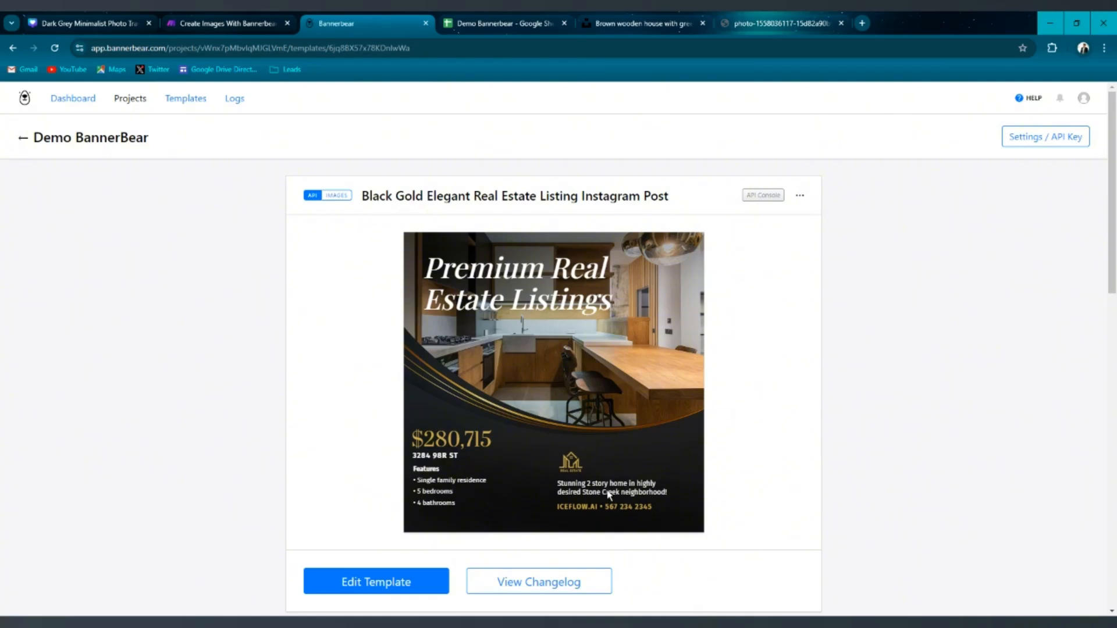
{"action": "left_click", "coordinate": [244, 17]}
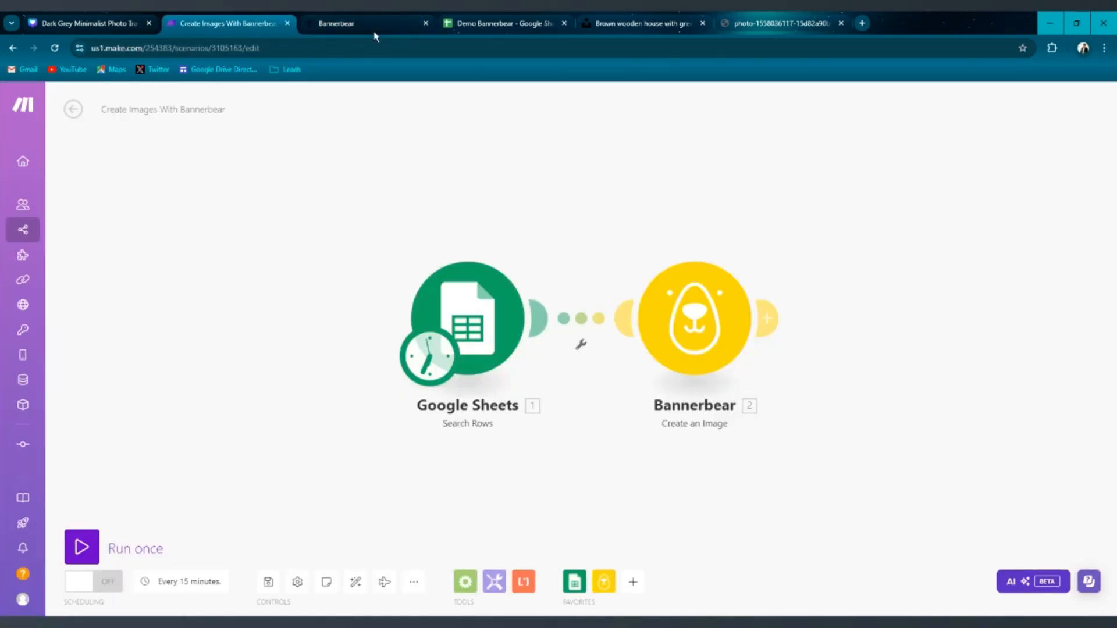
{"action": "left_click", "coordinate": [485, 25]}
{"action": "left_click", "coordinate": [336, 24]}
Run the scenario once.
{"action": "left_click", "coordinate": [223, 17]}
{"action": "left_click", "coordinate": [81, 547]}
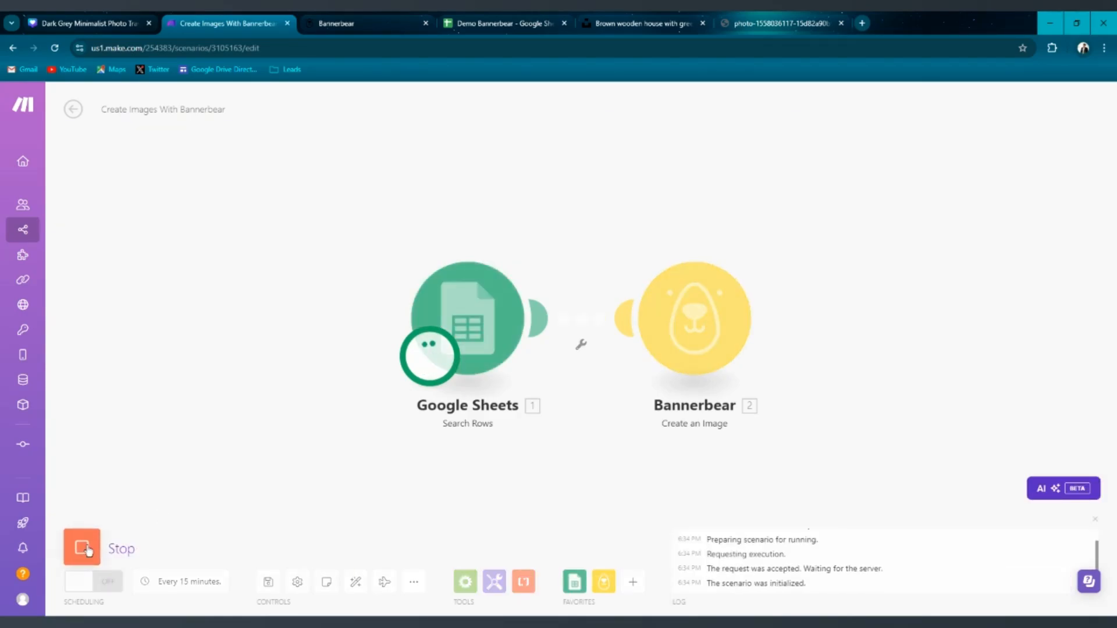
Expand the newest generated image in the Bannerbear template's Images list to inspect it.
{"action": "left_click", "coordinate": [349, 23]}
{"action": "scroll", "coordinate": [352, 363], "scroll_direction": "down", "scroll_amount": 8}
{"action": "scroll", "coordinate": [352, 363], "scroll_direction": "down", "scroll_amount": 5}
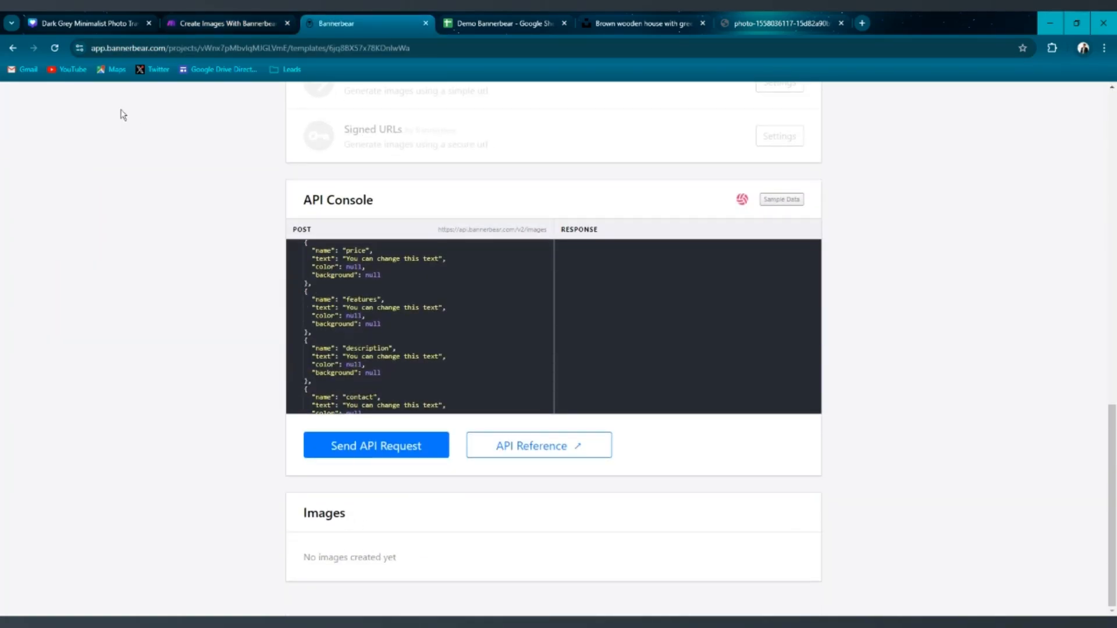
{"action": "scroll", "coordinate": [405, 285], "scroll_direction": "up", "scroll_amount": 8}
{"action": "scroll", "coordinate": [406, 285], "scroll_direction": "down", "scroll_amount": 5}
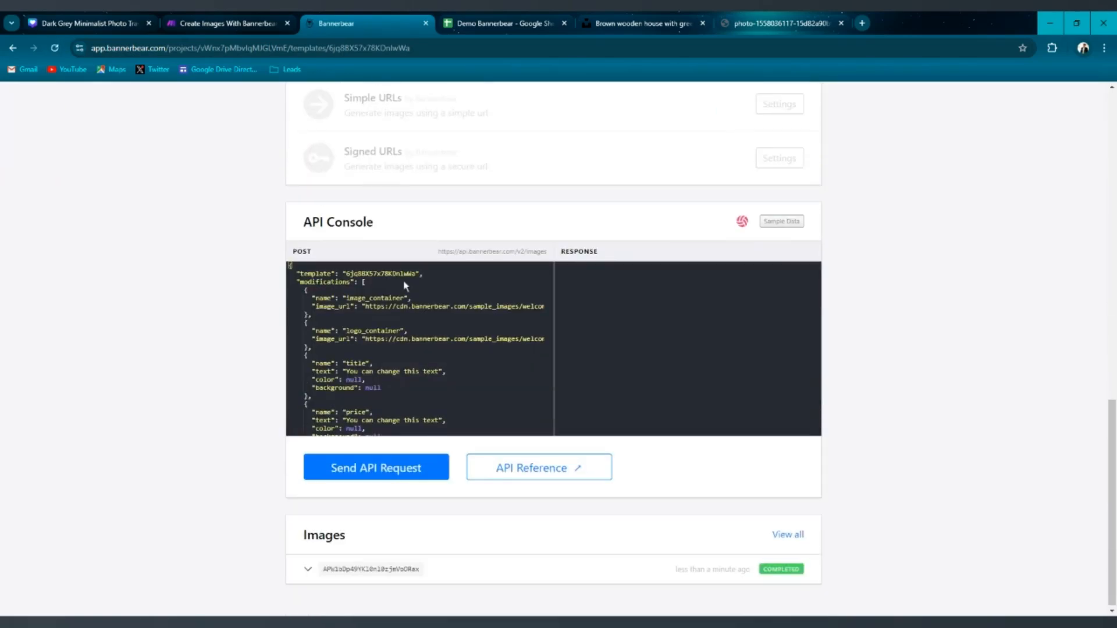
{"action": "left_click", "coordinate": [308, 569]}
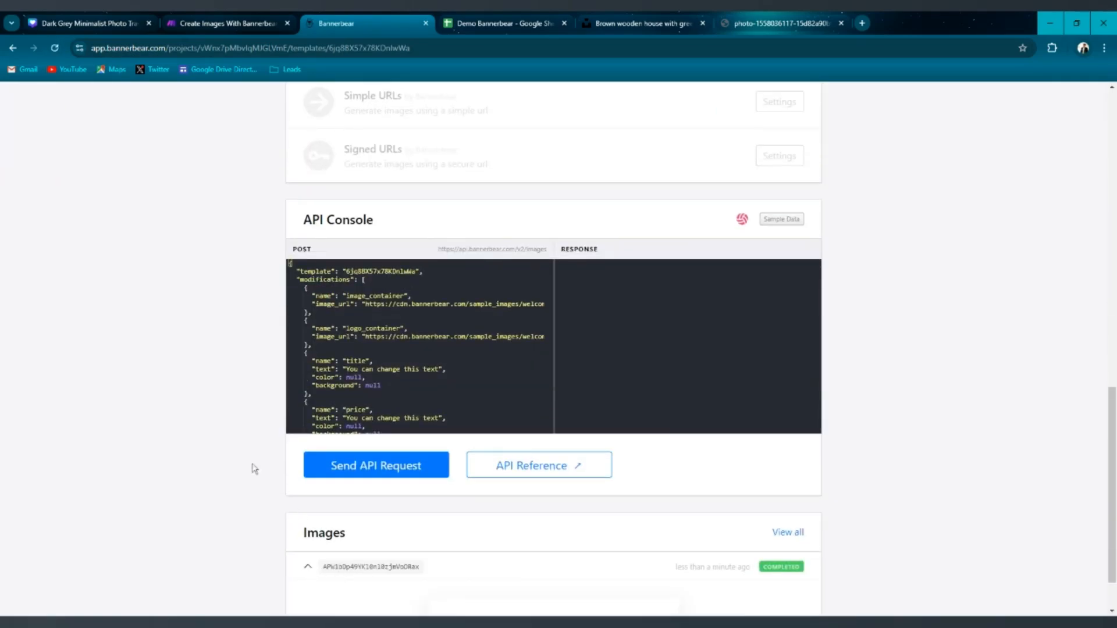
{"action": "scroll", "coordinate": [162, 394], "scroll_direction": "down", "scroll_amount": 5}
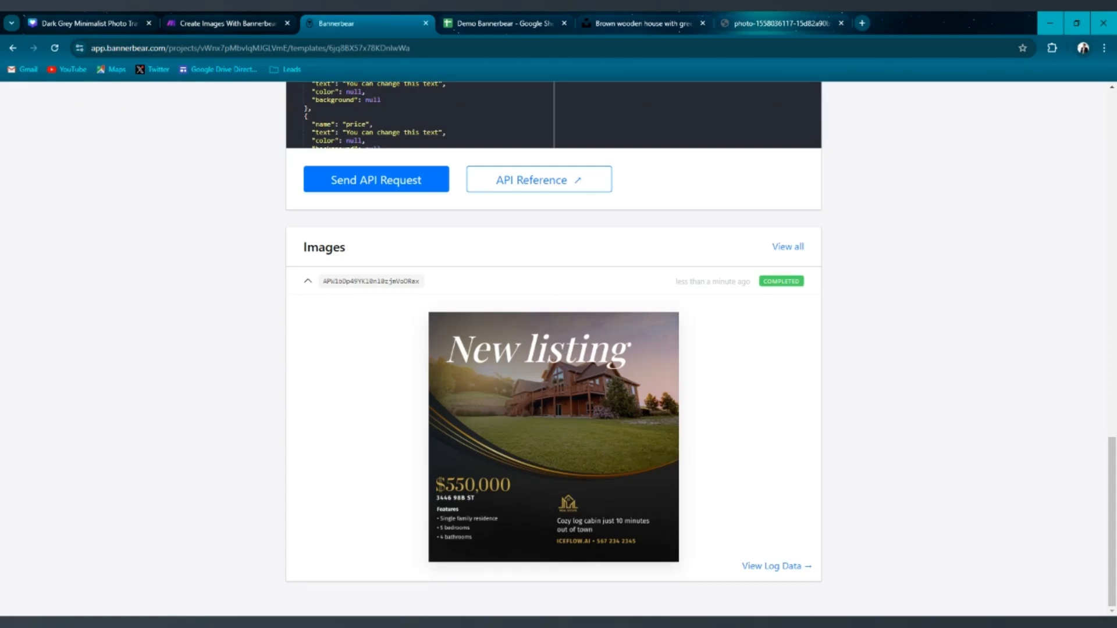
{"action": "scroll", "coordinate": [605, 442], "scroll_direction": "up", "scroll_amount": 15}
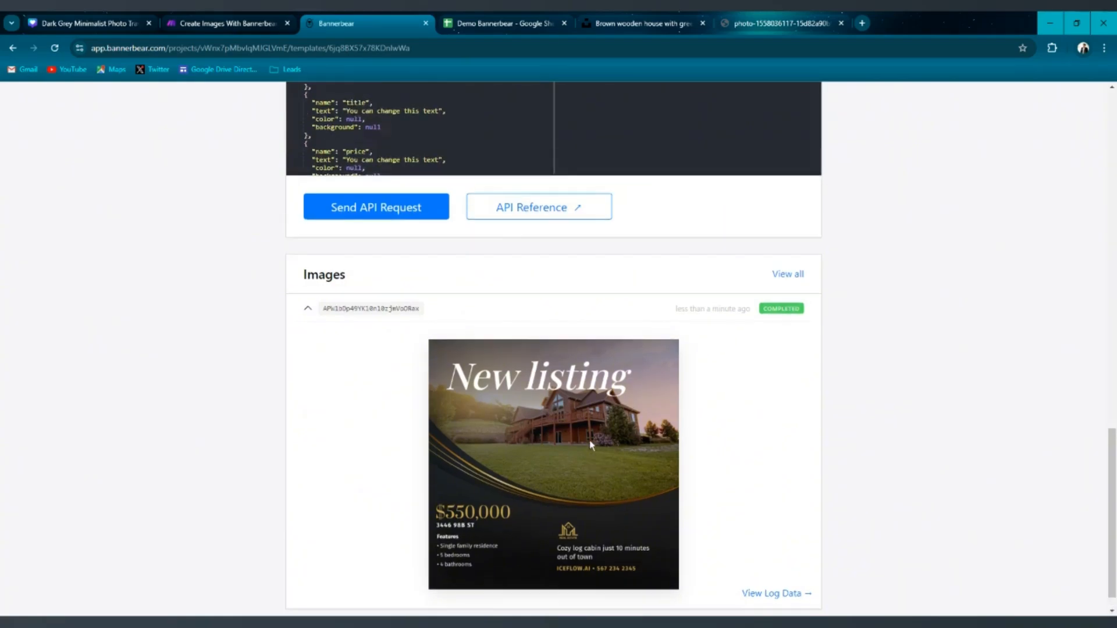